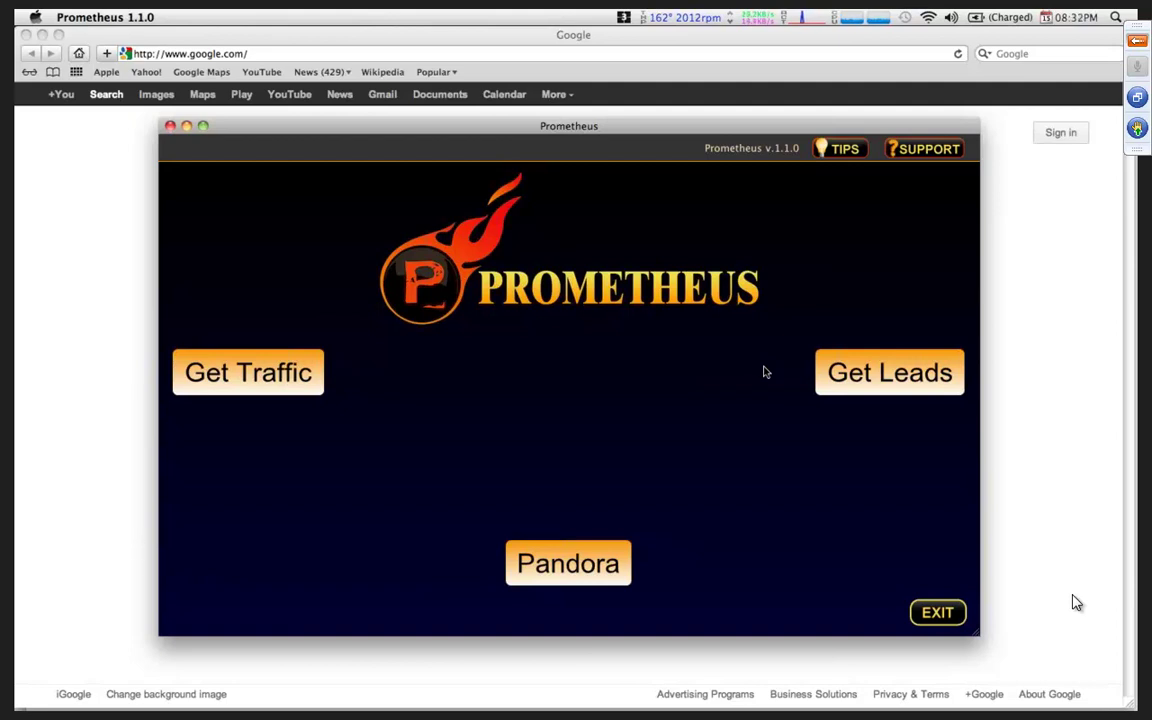
- Open the Get Traffic tool and enter "weight loss" as the keyword
{"action": "left_click", "coordinate": [1076, 603]}
{"action": "left_click", "coordinate": [269, 370]}
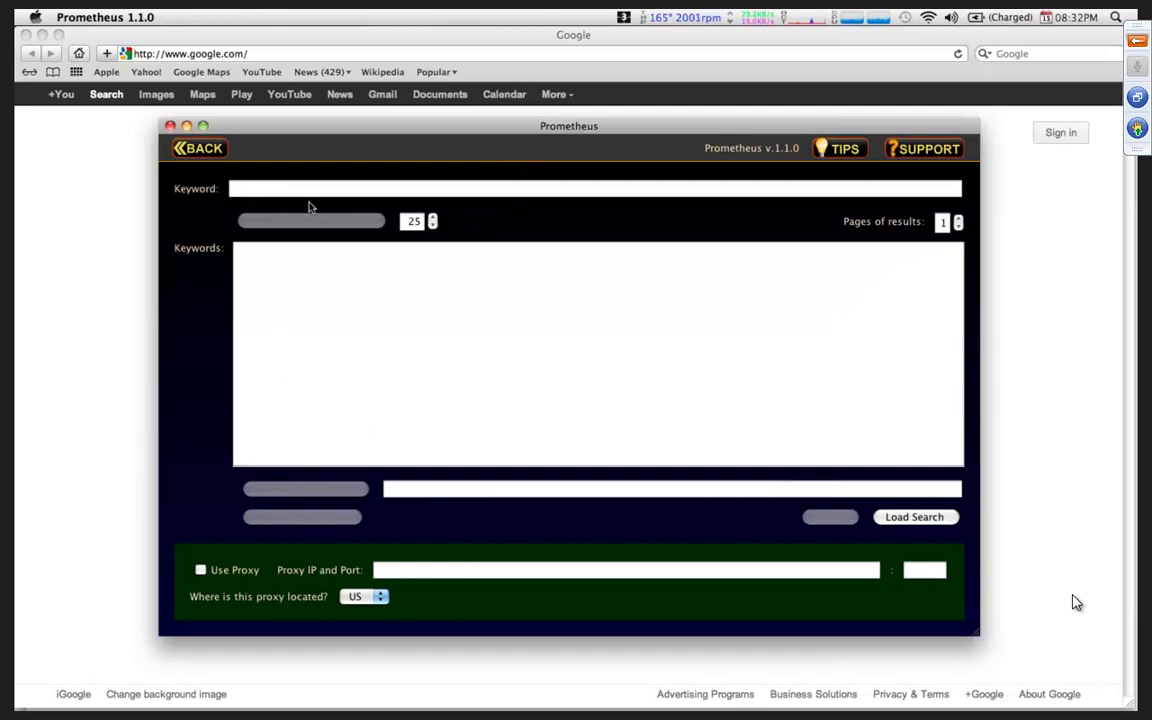
{"action": "left_click", "coordinate": [309, 190]}
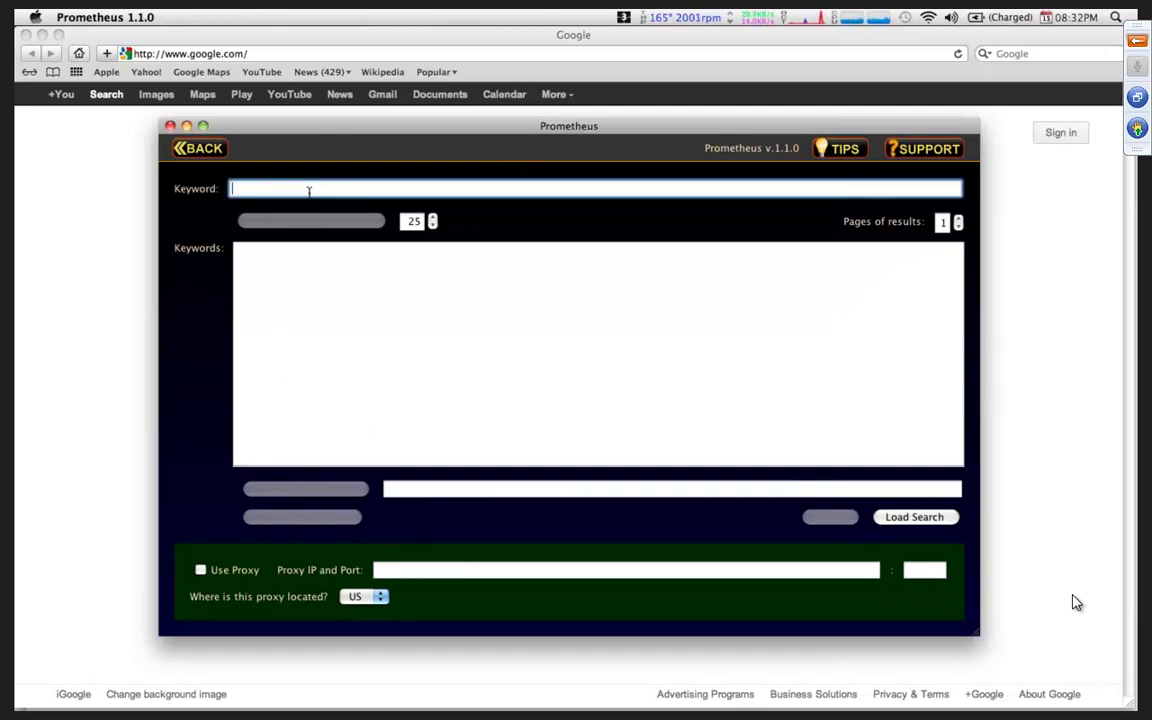
{"action": "type", "text": "weight loss"}
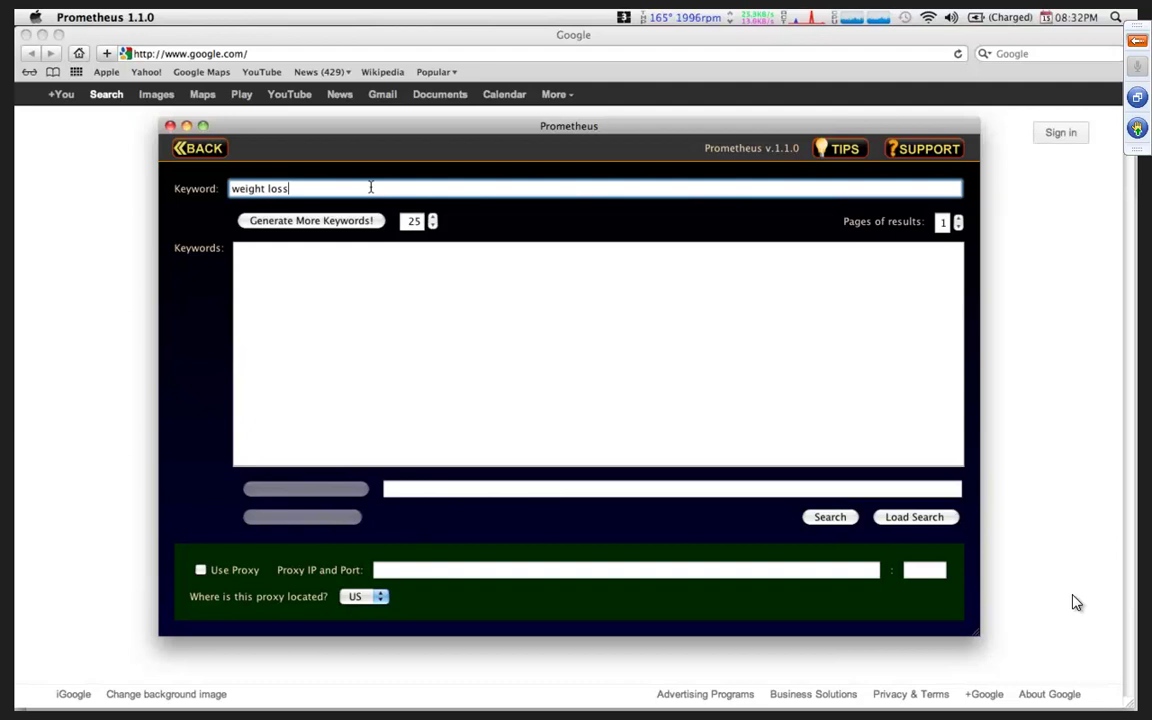
{"action": "type", "text": ", diet plan"}
{"action": "key", "text": "BackSpace"}
{"action": "key", "text": "BackSpace"}
{"action": "key", "text": "BackSpace"}
{"action": "key", "text": "BackSpace"}
{"action": "key", "text": "BackSpace"}
{"action": "key", "text": "BackSpace"}
{"action": "key", "text": "BackSpace"}
{"action": "key", "text": "BackSpace"}
{"action": "key", "text": "BackSpace"}
{"action": "key", "text": "BackSpace"}
{"action": "key", "text": "BackSpace"}
- Generate 50 more keywords from the main keyword and select "acai berry weight loss" in the resulting list
{"action": "double_click", "coordinate": [404, 222]}
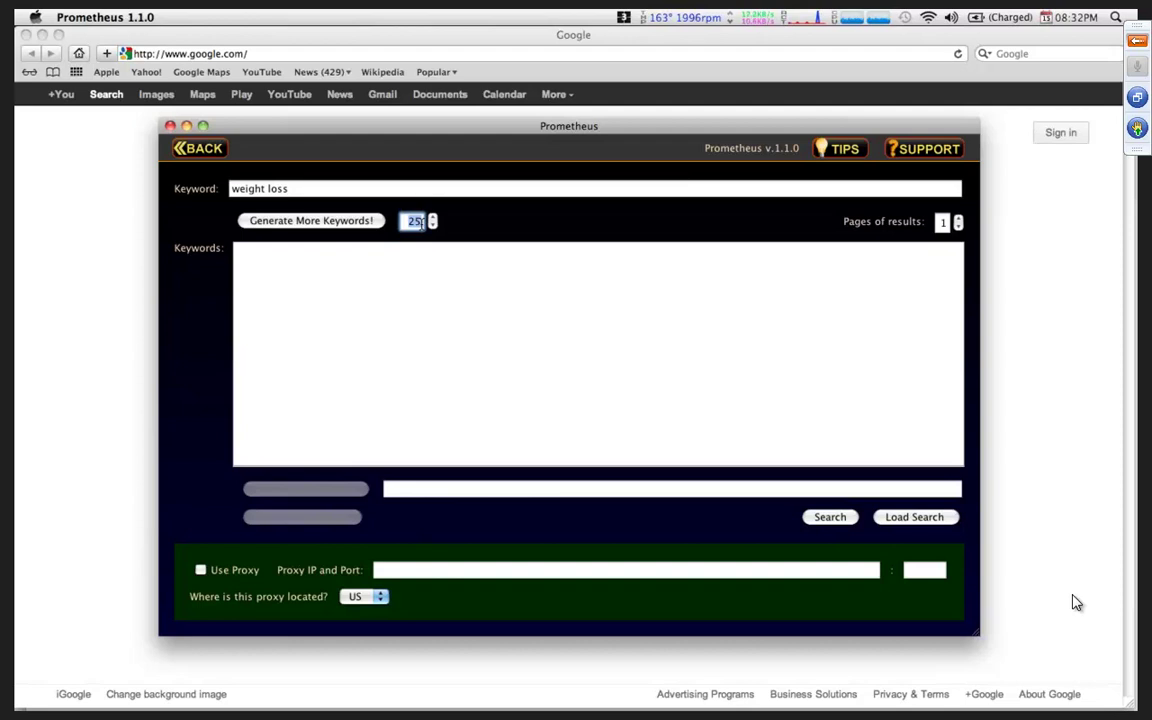
{"action": "key", "text": "BackSpace"}
{"action": "type", "text": "50"}
{"action": "left_click", "coordinate": [340, 224]}
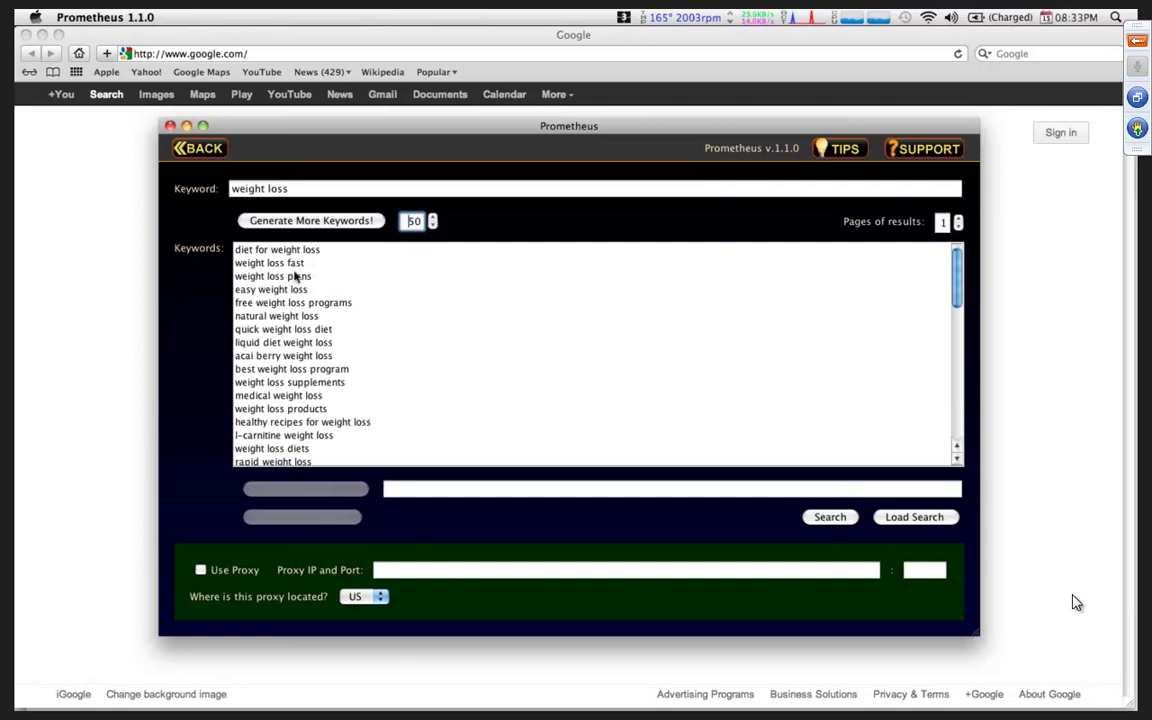
{"action": "left_click", "coordinate": [278, 355]}
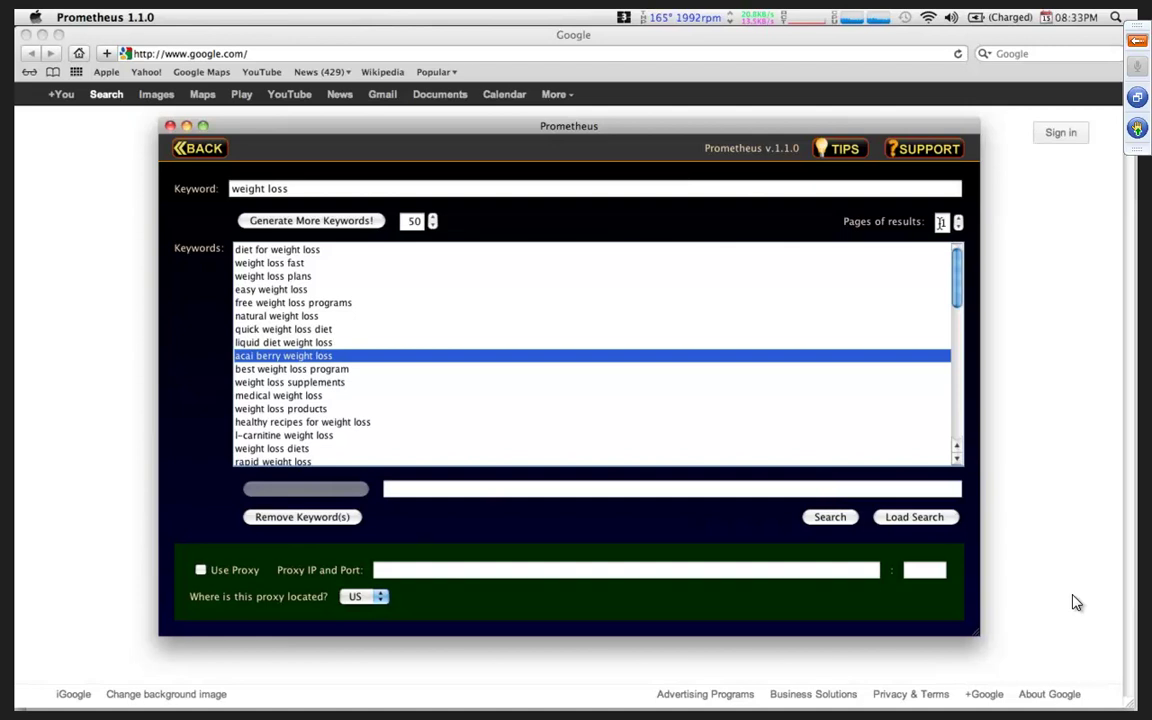
{"action": "double_click", "coordinate": [940, 222]}
{"action": "type", "text": "3"}
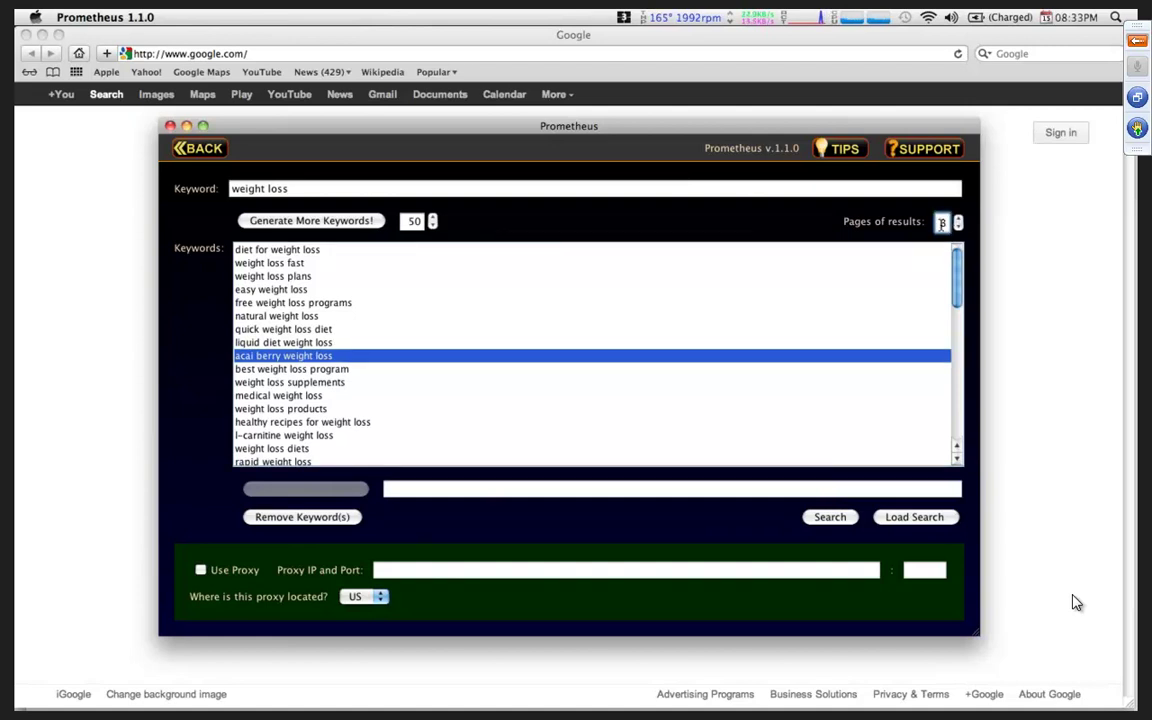
{"action": "left_click", "coordinate": [958, 226]}
{"action": "left_click", "coordinate": [958, 226]}
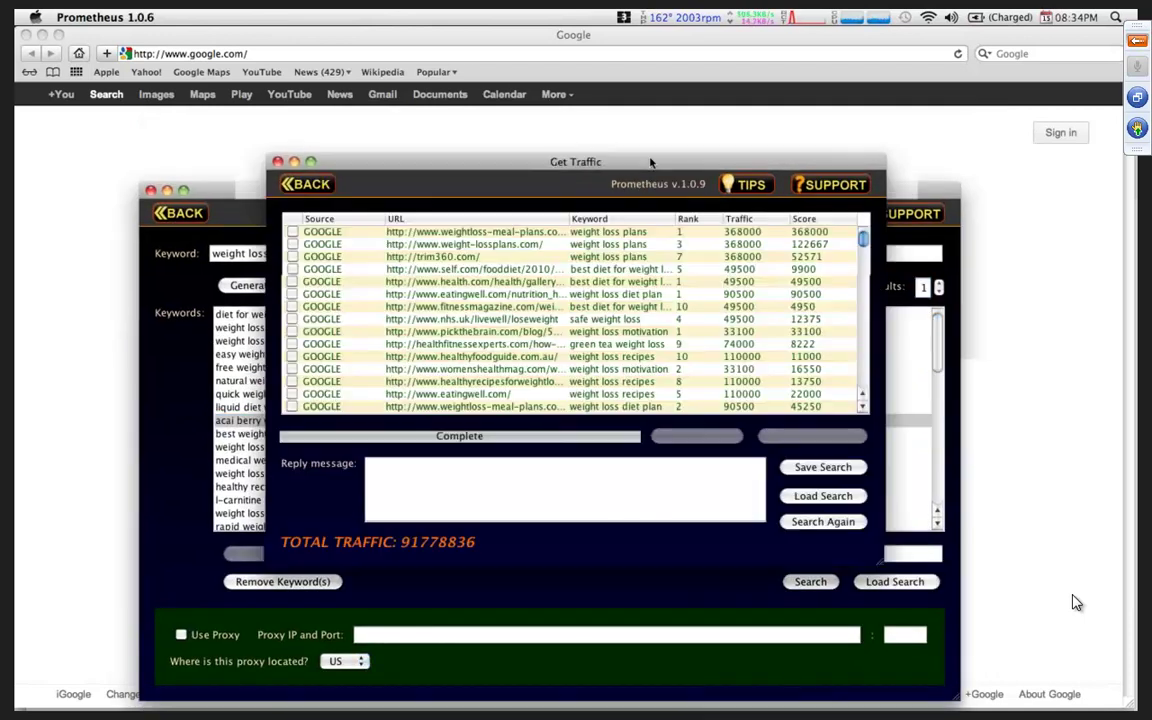
- Move the Get Traffic results window up and enlarge it to show more rows and wider columns
{"action": "left_click_drag", "start_coordinate": [650, 162], "coordinate": [548, 98]}
{"action": "left_click_drag", "start_coordinate": [782, 505], "coordinate": [983, 662]}
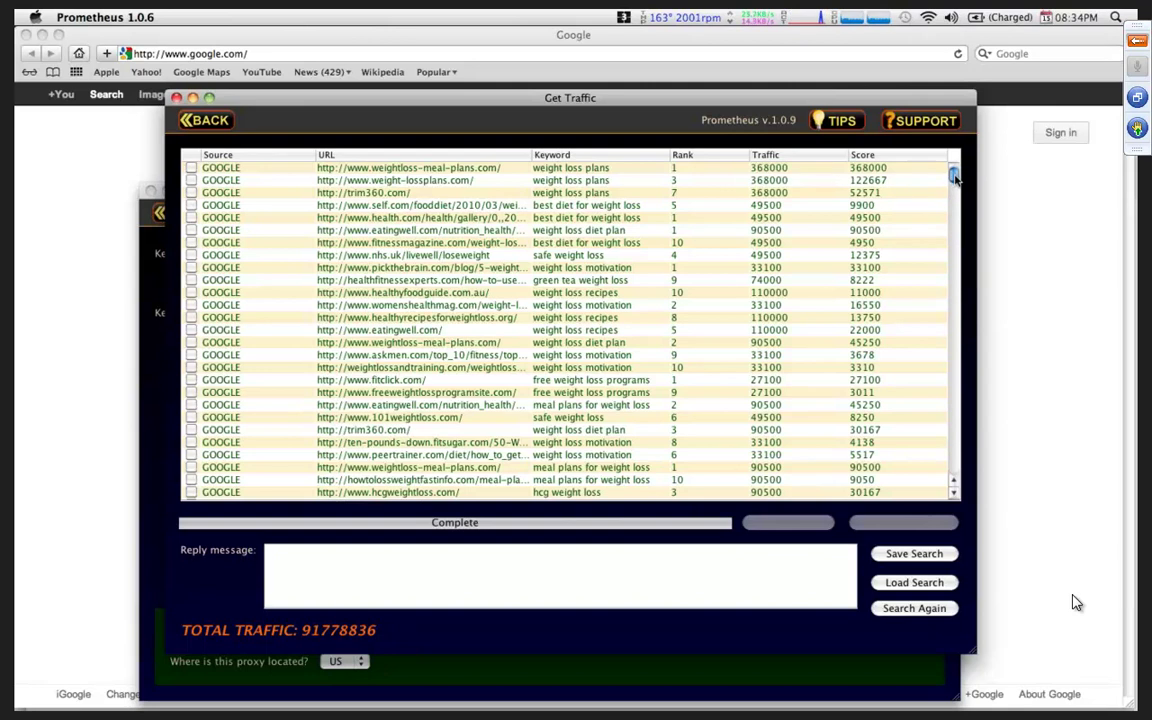
- Check the 3fatchicks.com forum result for the keyword "la weight loss" and open its page for replying
{"action": "scroll", "coordinate": [955, 178], "scroll_direction": "down", "scroll_amount": 3}
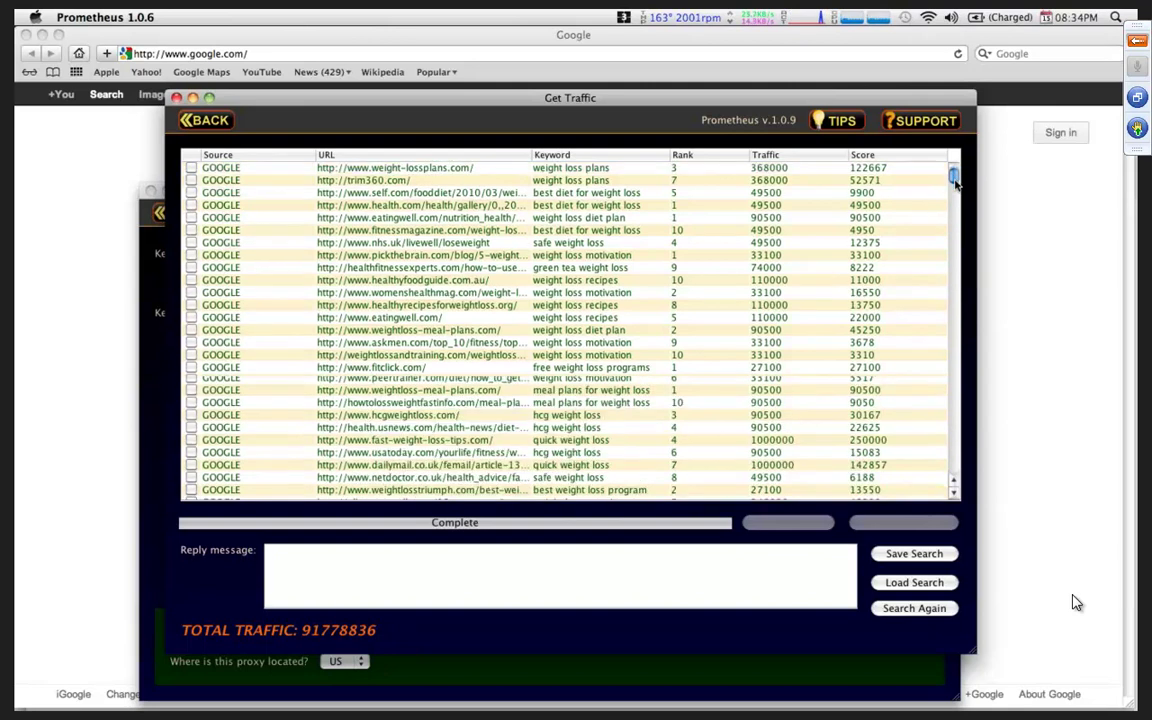
{"action": "scroll", "coordinate": [955, 178], "scroll_direction": "down", "scroll_amount": 10}
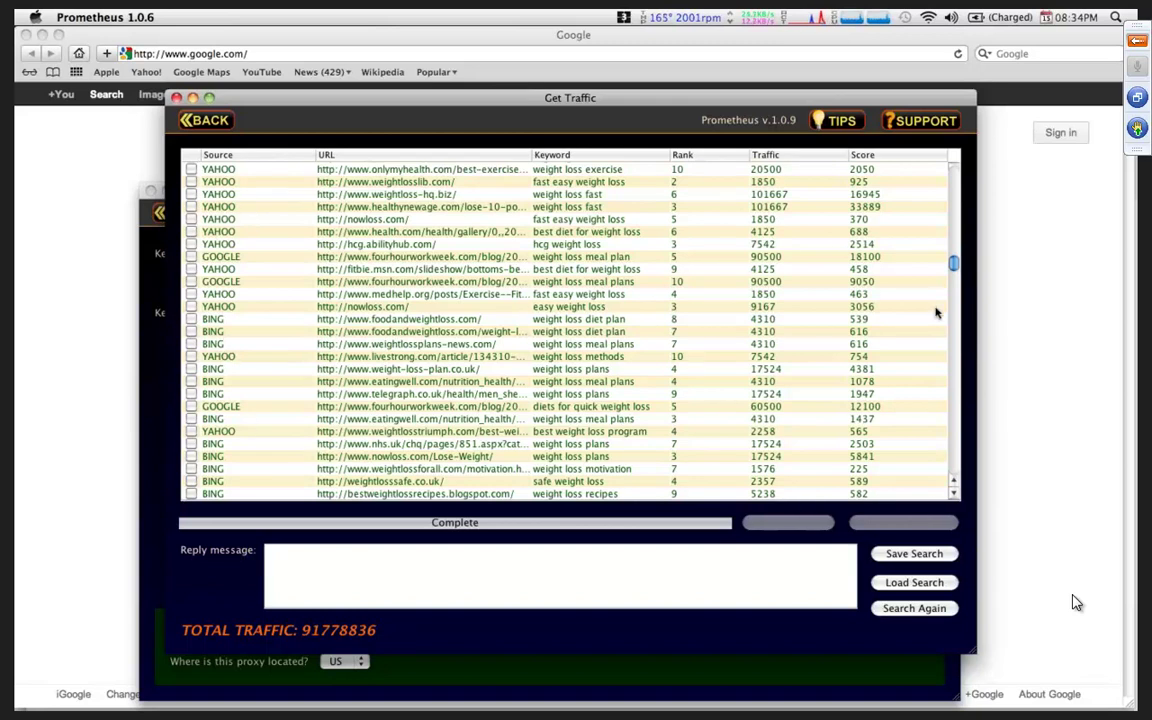
{"action": "left_click_drag", "start_coordinate": [954, 265], "coordinate": [955, 333]}
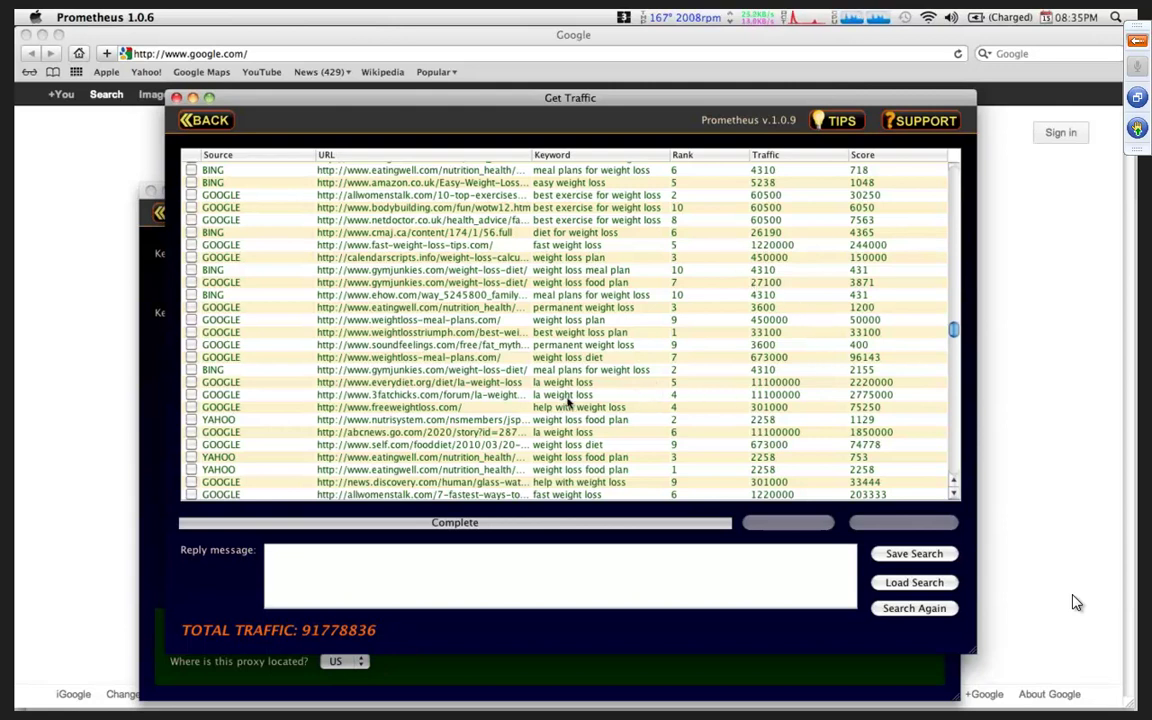
{"action": "left_click", "coordinate": [191, 395]}
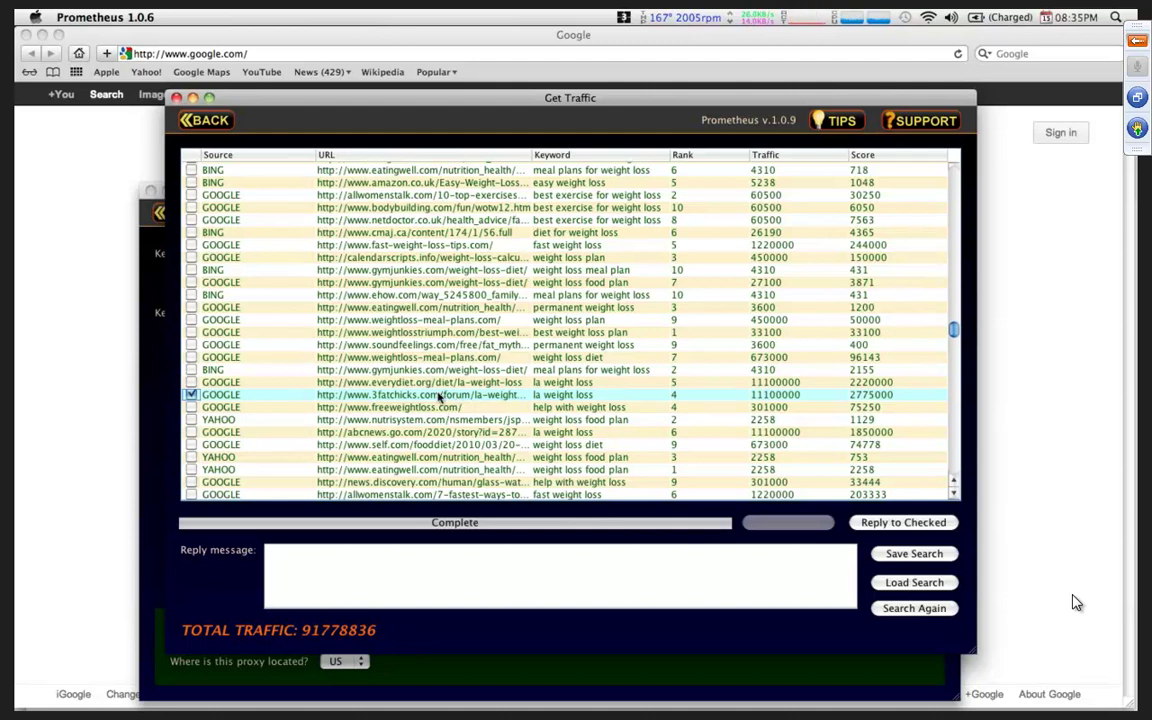
{"action": "left_click", "coordinate": [866, 524]}
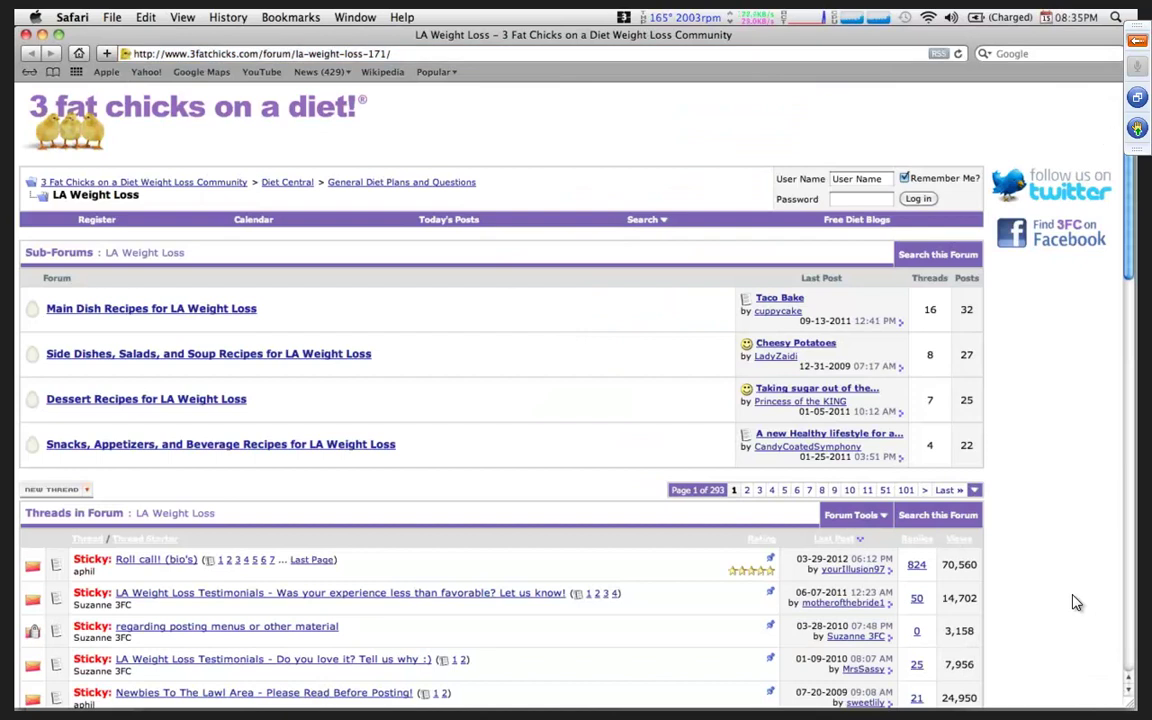
- Look through the sub-forums and thread list of the LA Weight Loss forum page
{"action": "scroll", "coordinate": [1076, 603], "scroll_direction": "down", "scroll_amount": 1}
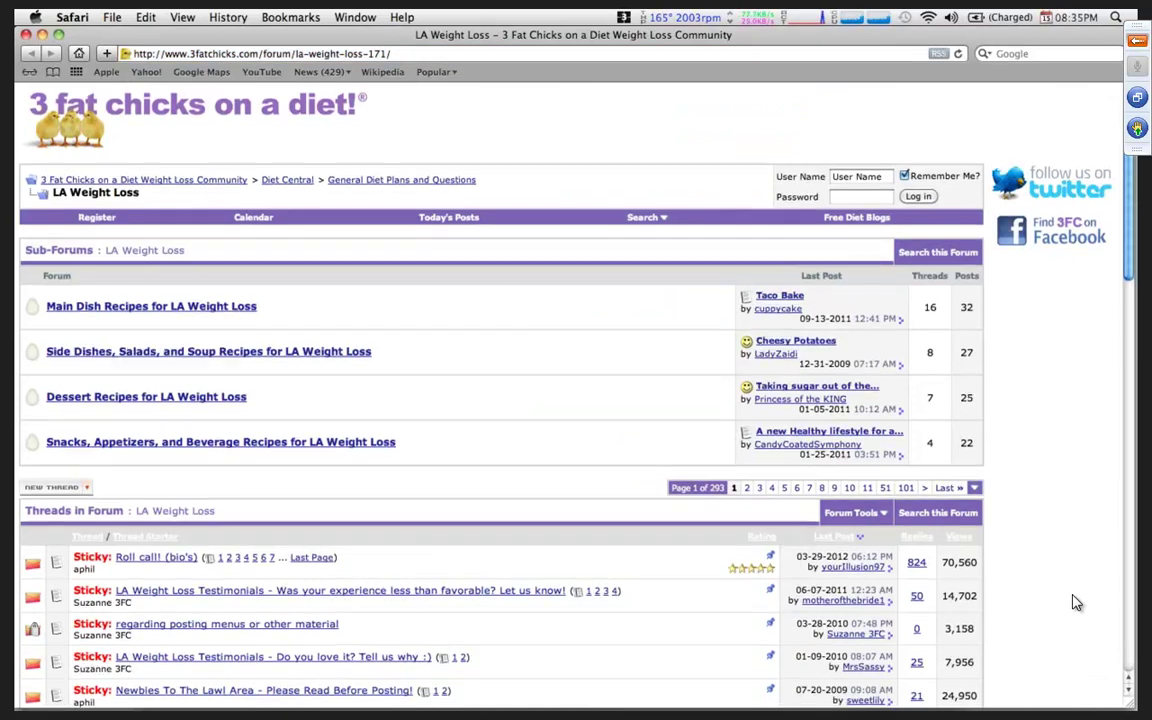
{"action": "scroll", "coordinate": [1076, 603], "scroll_direction": "down", "scroll_amount": 2}
{"action": "scroll", "coordinate": [1076, 603], "scroll_direction": "down", "scroll_amount": 10}
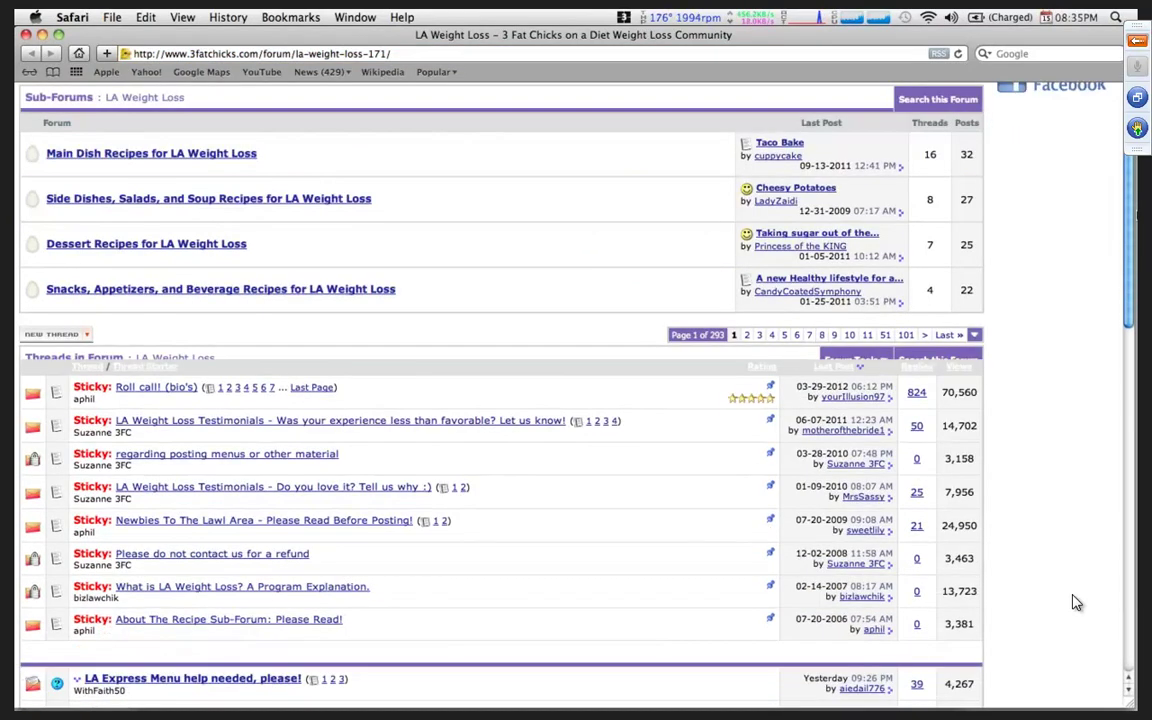
{"action": "scroll", "coordinate": [1076, 603], "scroll_direction": "down", "scroll_amount": 3}
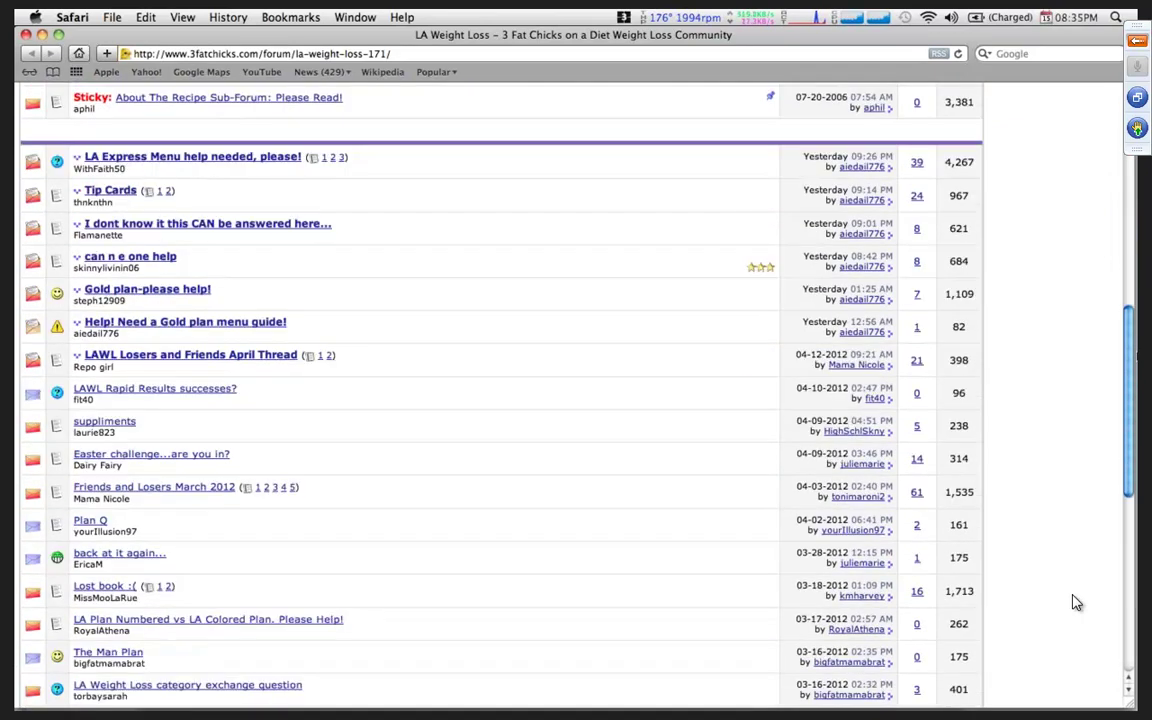
{"action": "scroll", "coordinate": [1076, 603], "scroll_direction": "down", "scroll_amount": 3}
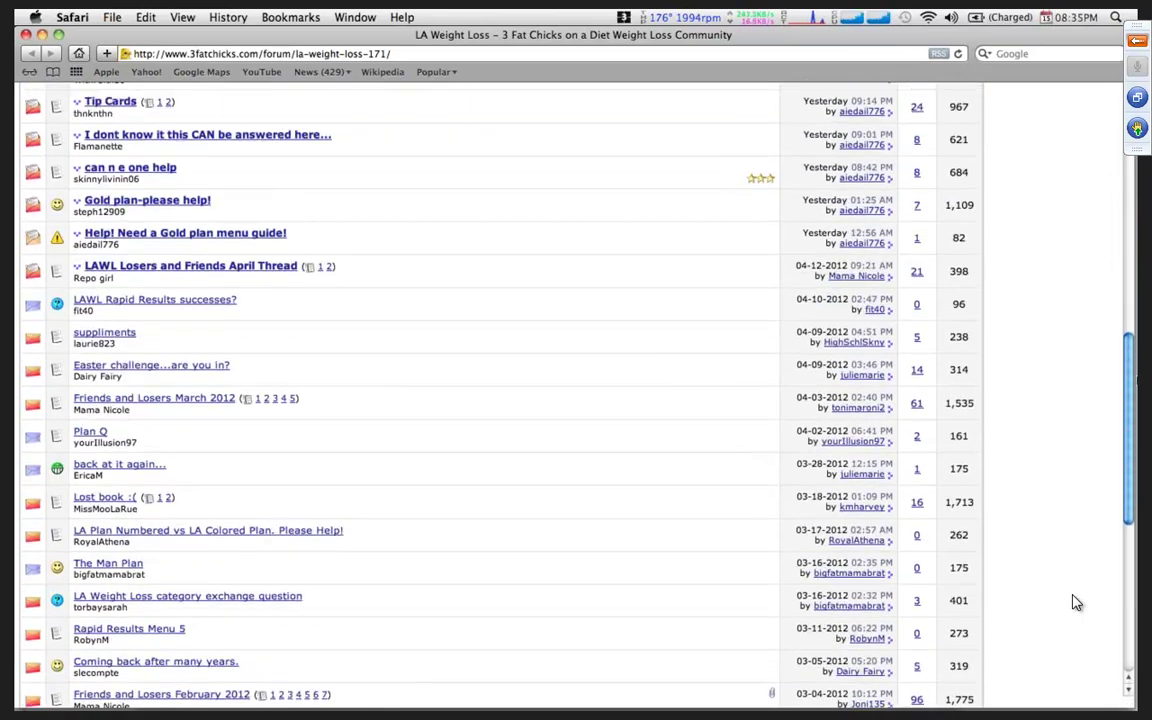
{"action": "scroll", "coordinate": [1076, 603], "scroll_direction": "down", "scroll_amount": 5}
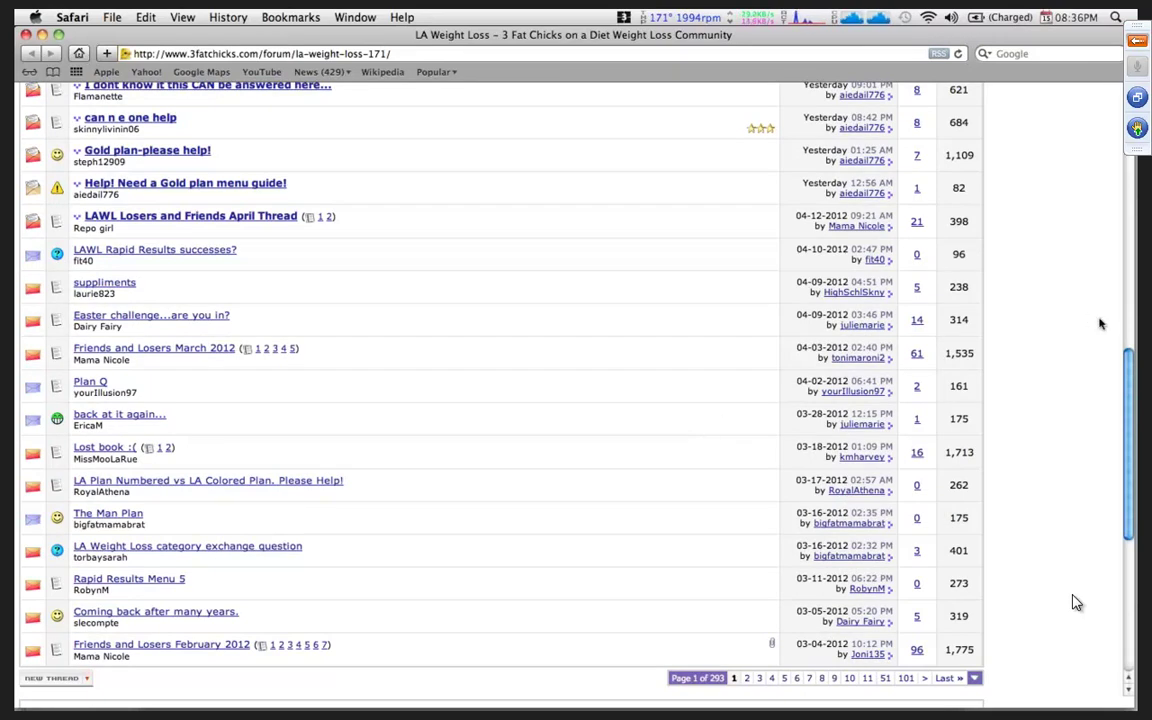
{"action": "left_click_drag", "start_coordinate": [1128, 360], "coordinate": [1130, 461]}
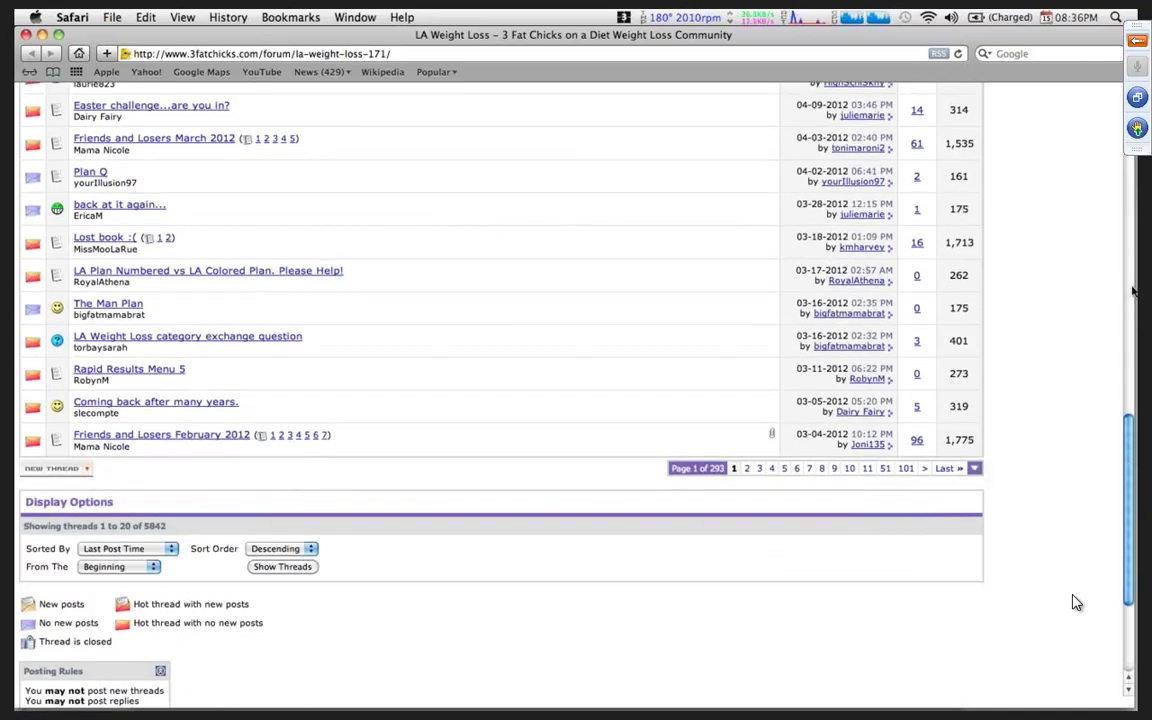
{"action": "scroll", "coordinate": [1076, 602], "scroll_direction": "up", "scroll_amount": 2}
{"action": "scroll", "coordinate": [1076, 602], "scroll_direction": "up", "scroll_amount": 10}
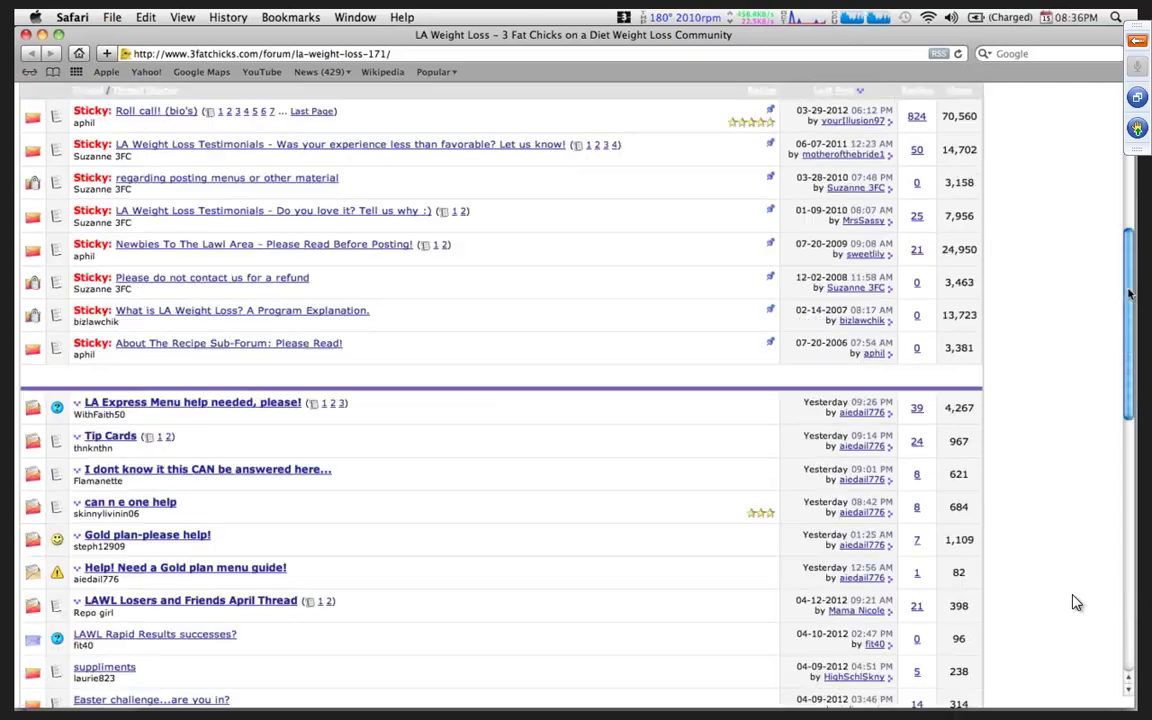
{"action": "scroll", "coordinate": [1076, 602], "scroll_direction": "down", "scroll_amount": 4}
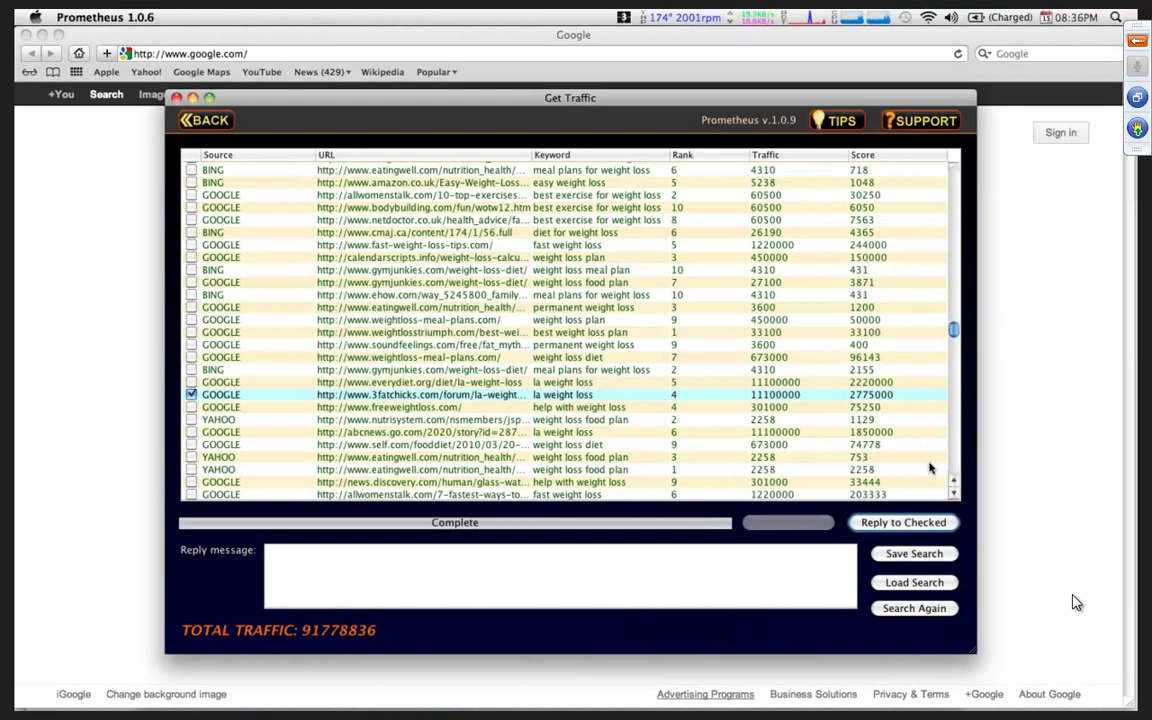
- Sort the search results by traffic, from highest to lowest
{"action": "left_click", "coordinate": [477, 570]}
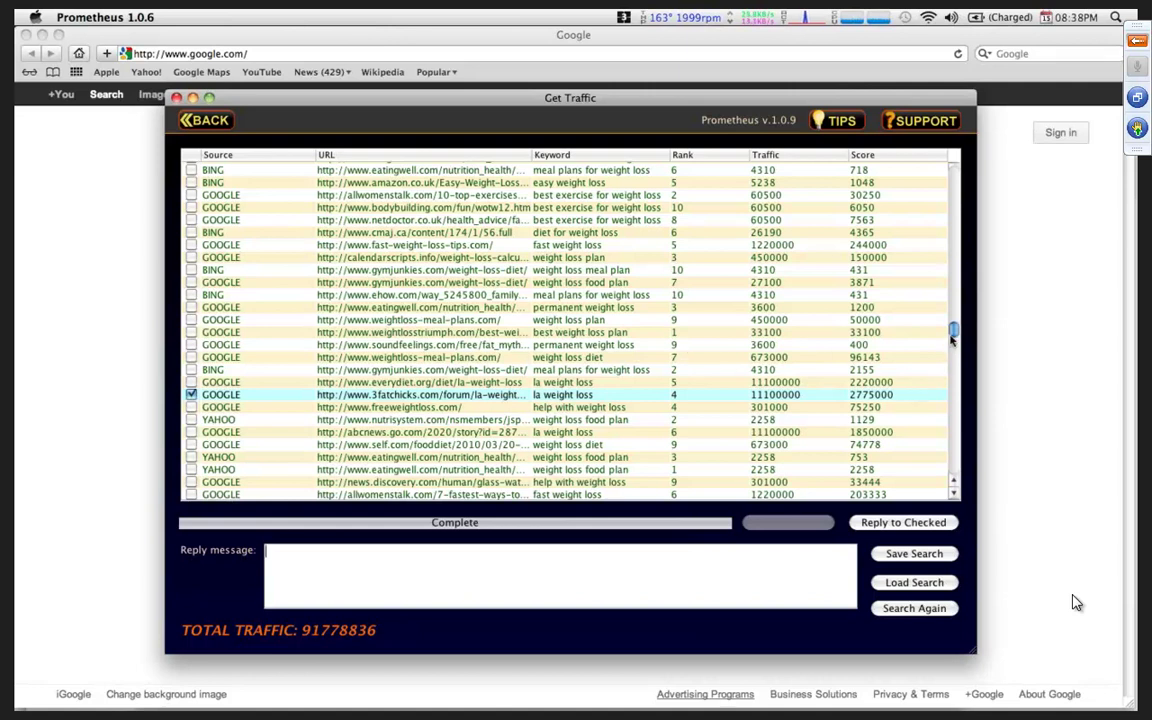
{"action": "scroll", "coordinate": [953, 333], "scroll_direction": "up", "scroll_amount": 1}
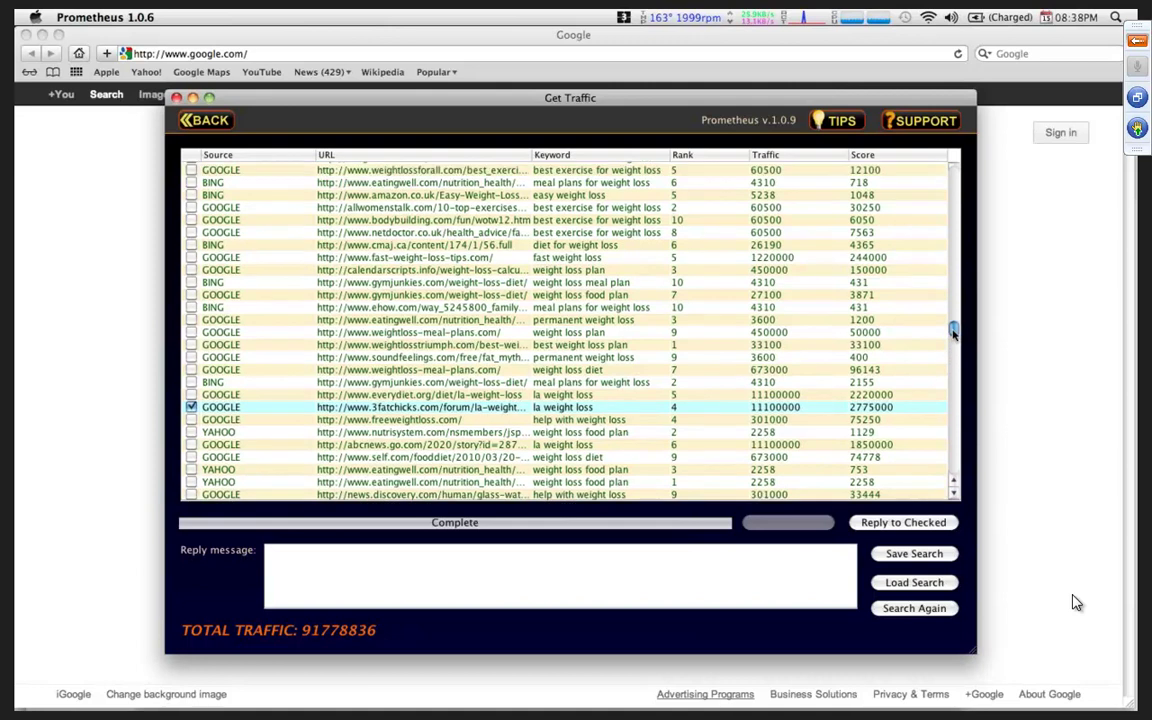
{"action": "left_click_drag", "start_coordinate": [953, 333], "coordinate": [801, 155]}
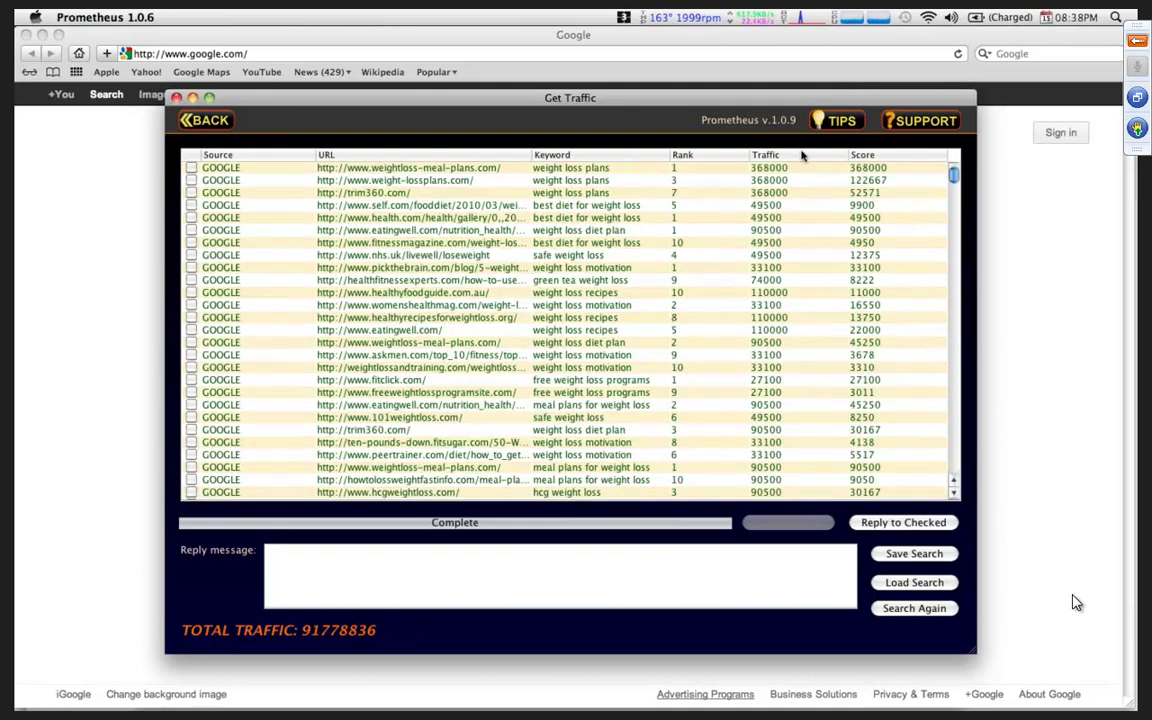
{"action": "left_click", "coordinate": [801, 155]}
{"action": "left_click", "coordinate": [801, 155]}
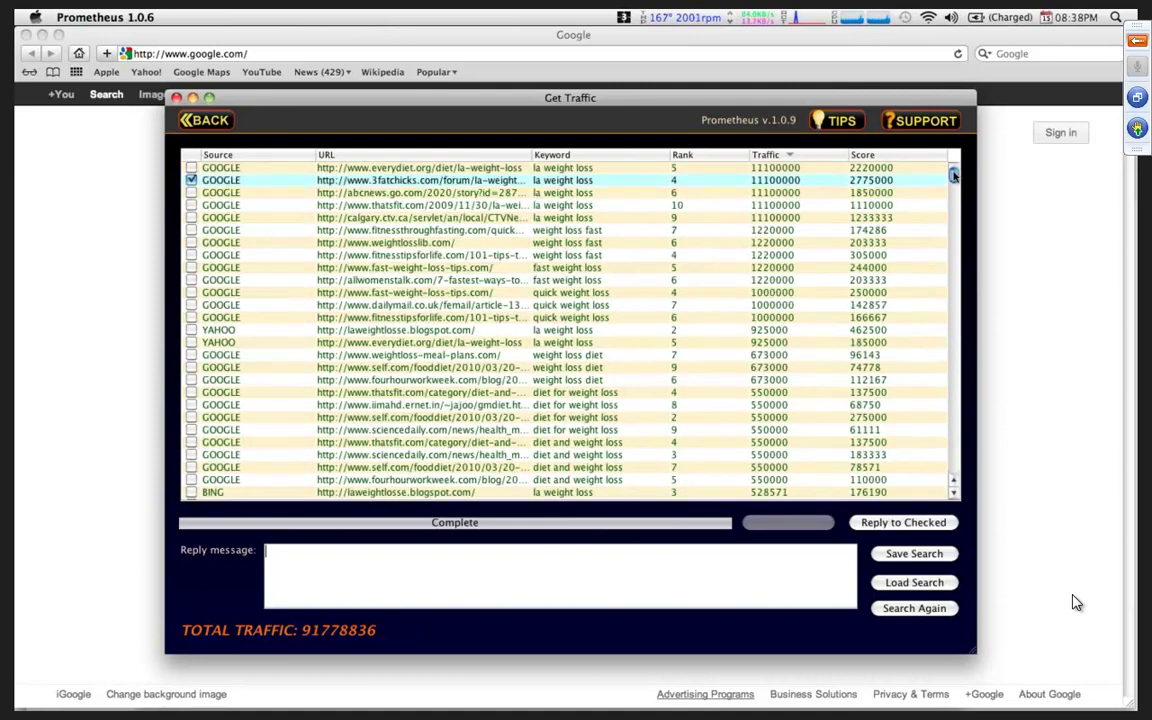
- Examine the highest-traffic results, comparing their keywords, ranks and scores, and return to the start of the list
{"action": "mouse_move", "coordinate": [953, 175]}
{"action": "left_mouse_down"}
{"action": "mouse_move", "coordinate": [952, 226]}
{"action": "mouse_move", "coordinate": [933, 172]}
{"action": "left_mouse_up"}
{"action": "scroll", "coordinate": [933, 177], "scroll_direction": "down", "scroll_amount": 1}
{"action": "scroll", "coordinate": [933, 177], "scroll_direction": "down", "scroll_amount": 4}
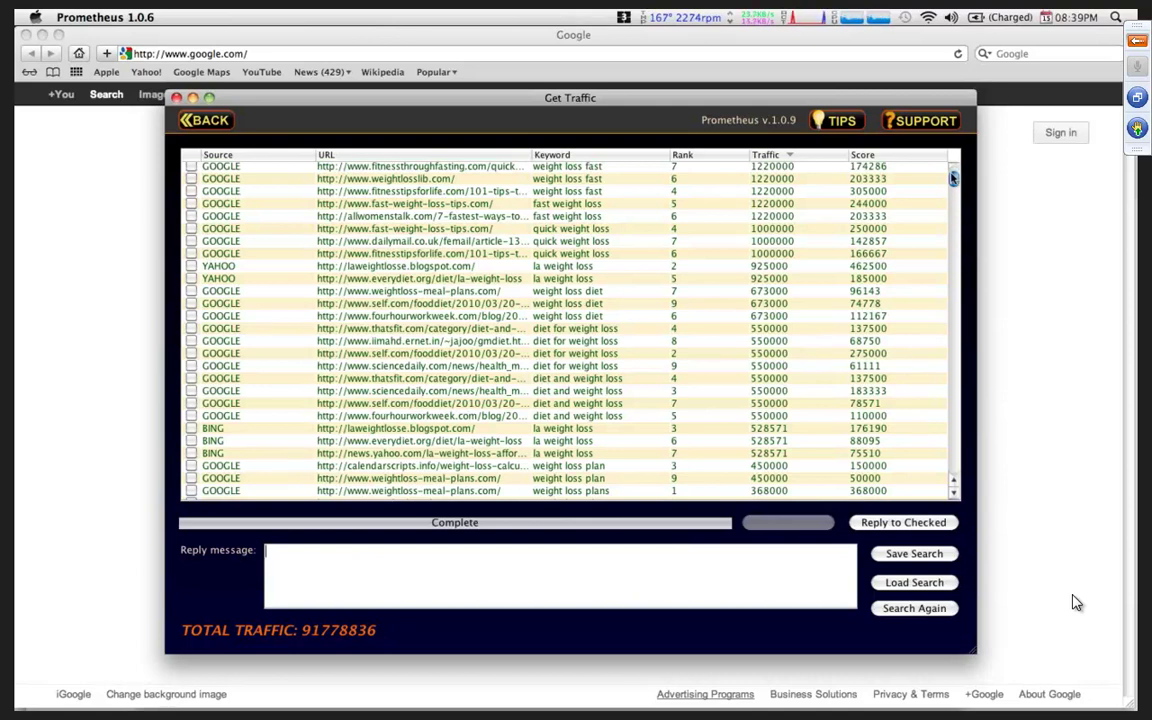
{"action": "left_click_drag", "start_coordinate": [953, 177], "coordinate": [953, 178]}
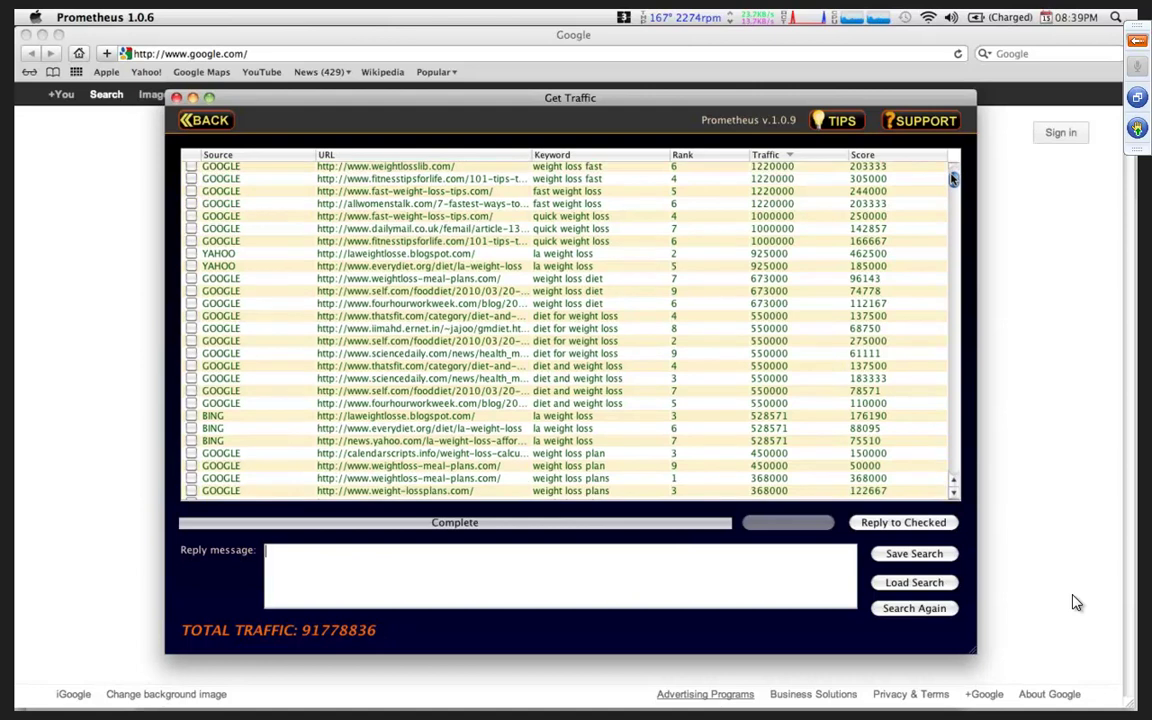
{"action": "scroll", "coordinate": [398, 360], "scroll_direction": "down", "scroll_amount": 4}
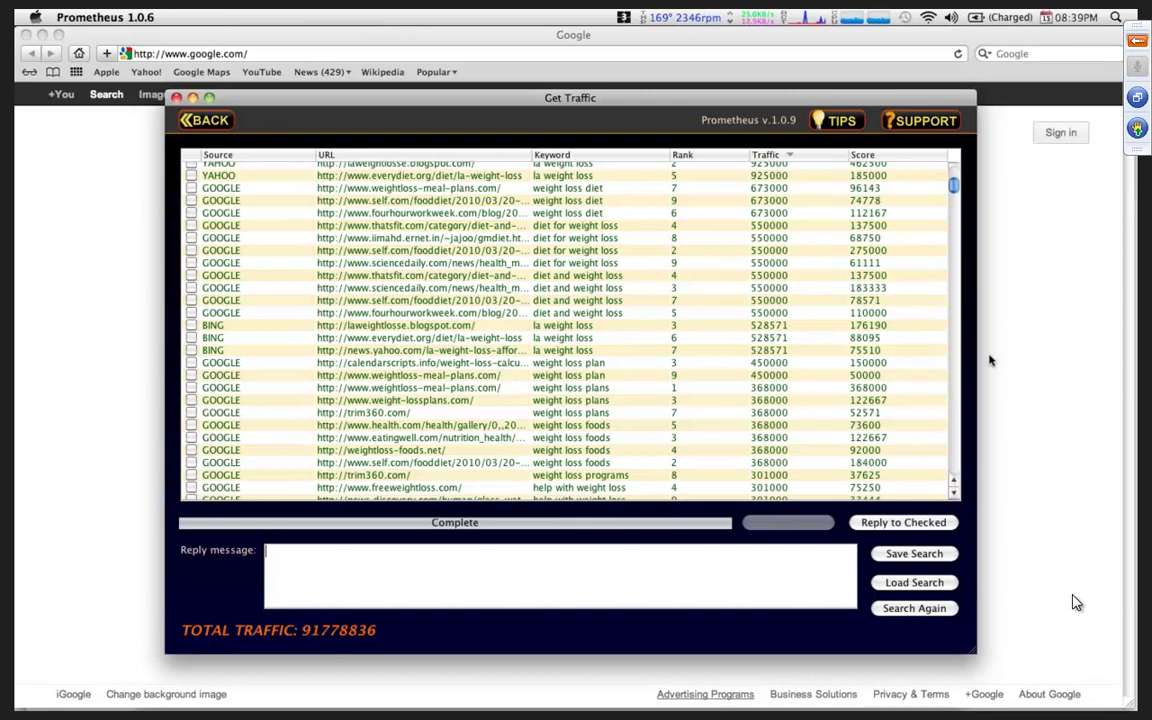
{"action": "left_click_drag", "start_coordinate": [954, 190], "coordinate": [954, 196]}
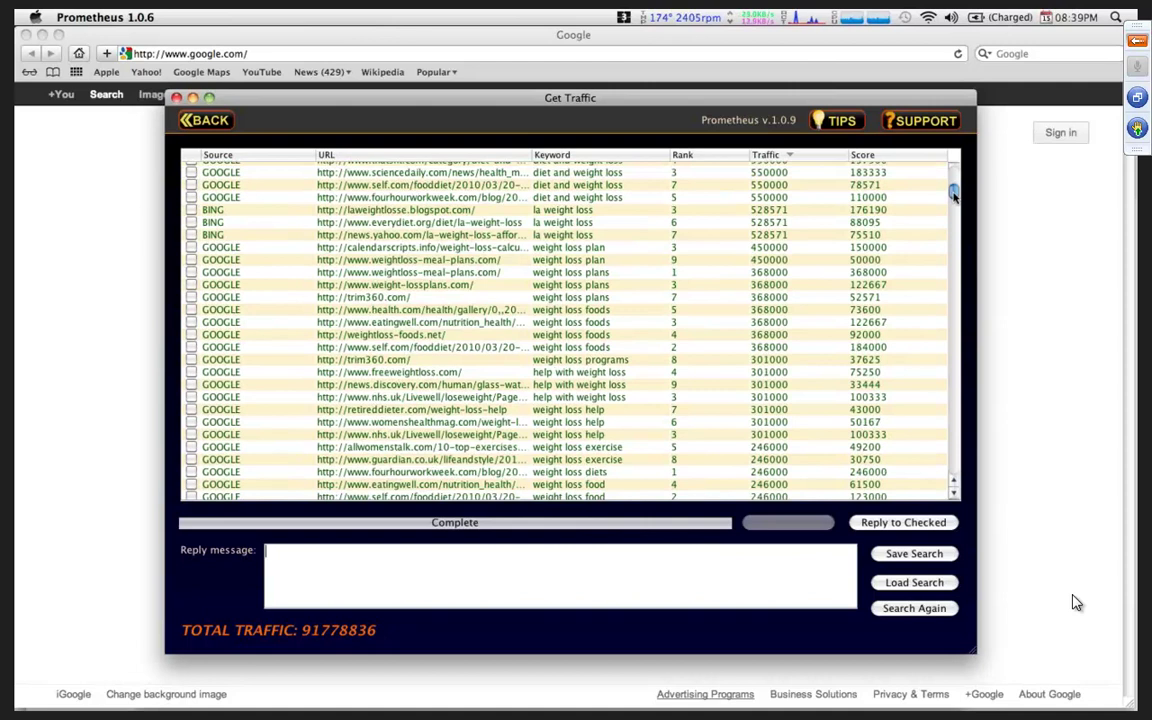
{"action": "left_click_drag", "start_coordinate": [954, 196], "coordinate": [951, 199]}
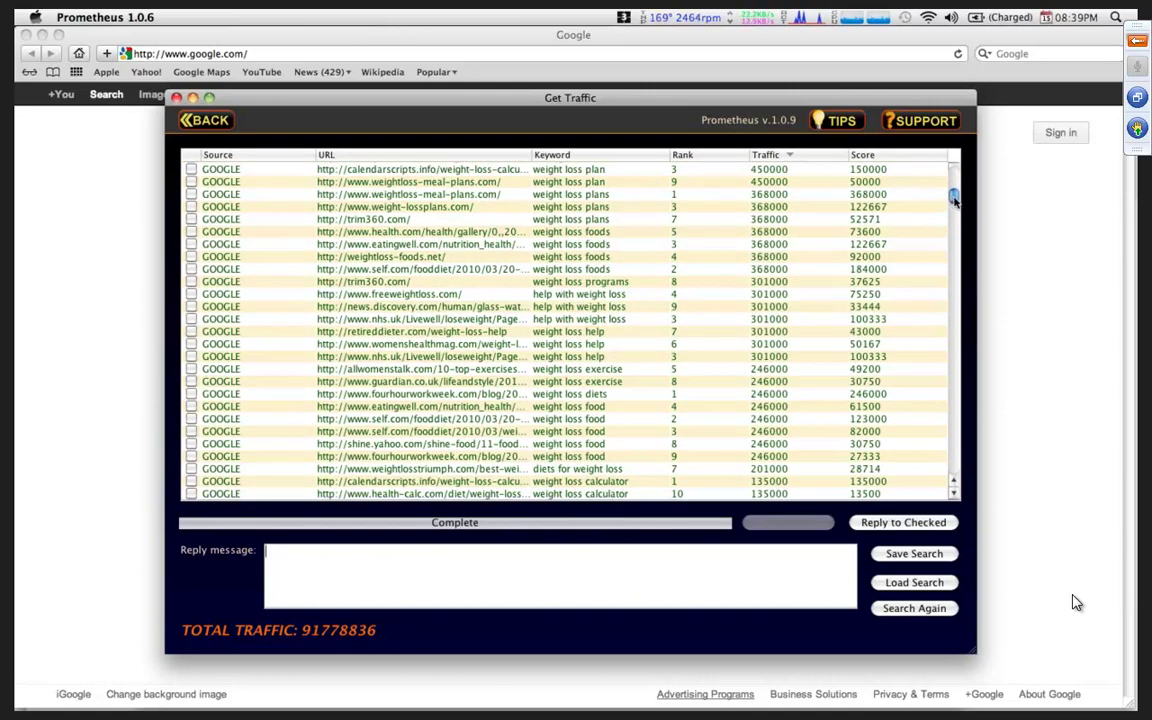
{"action": "left_click_drag", "start_coordinate": [954, 198], "coordinate": [954, 169]}
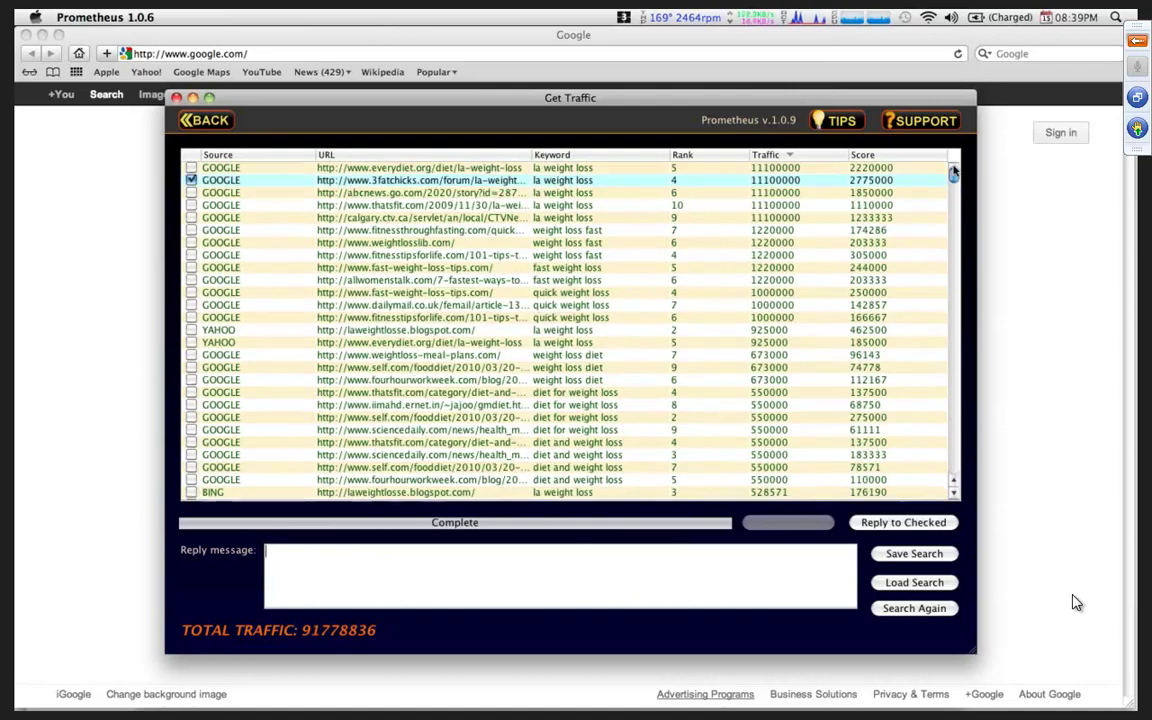
- Go back to the keyword settings, set the pages of results to 3 and run the search again
{"action": "left_click", "coordinate": [208, 121]}
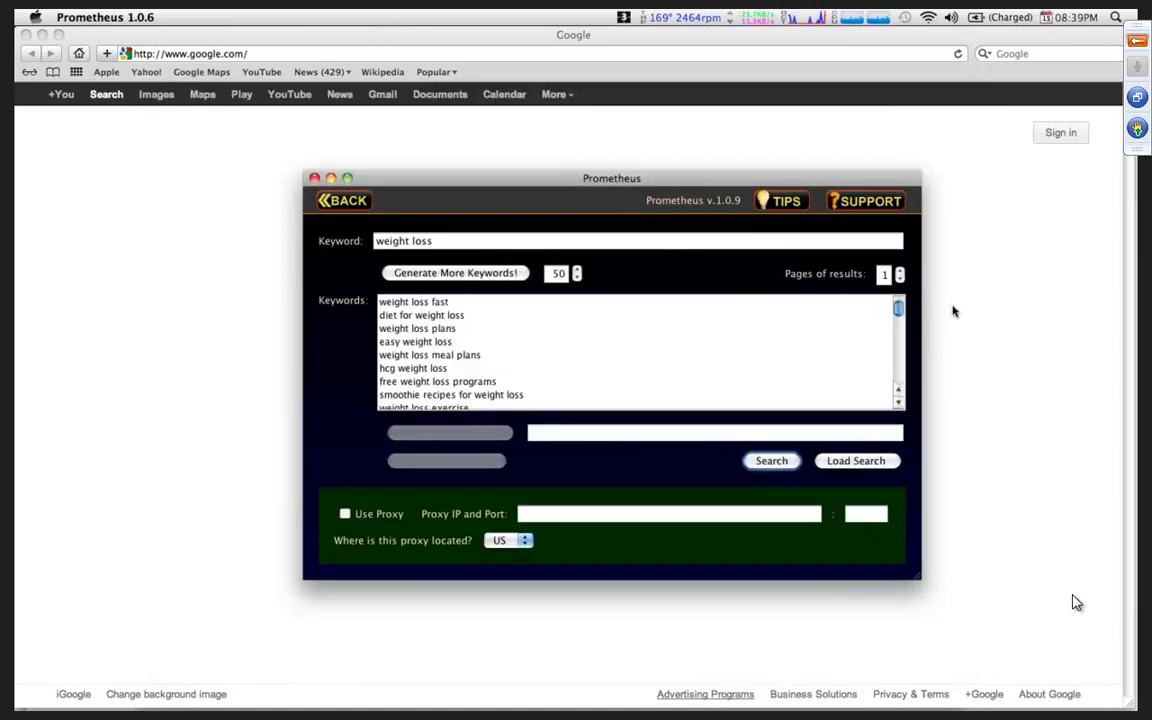
{"action": "double_click", "coordinate": [899, 271]}
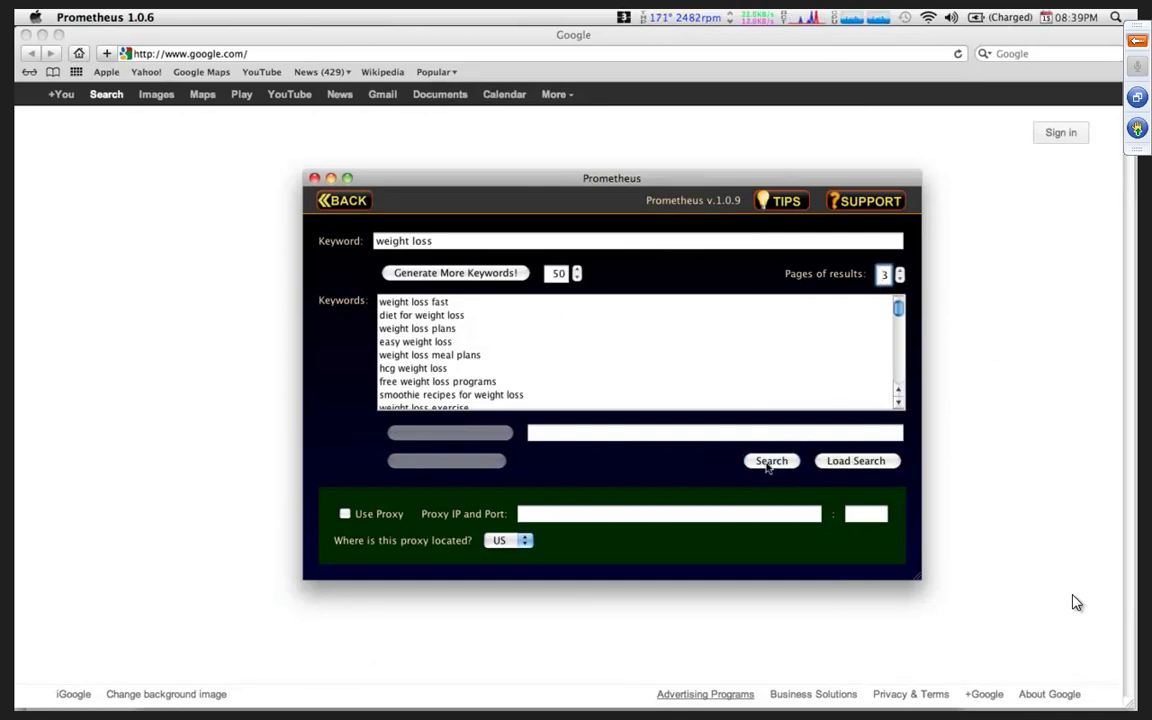
{"action": "left_click", "coordinate": [768, 465]}
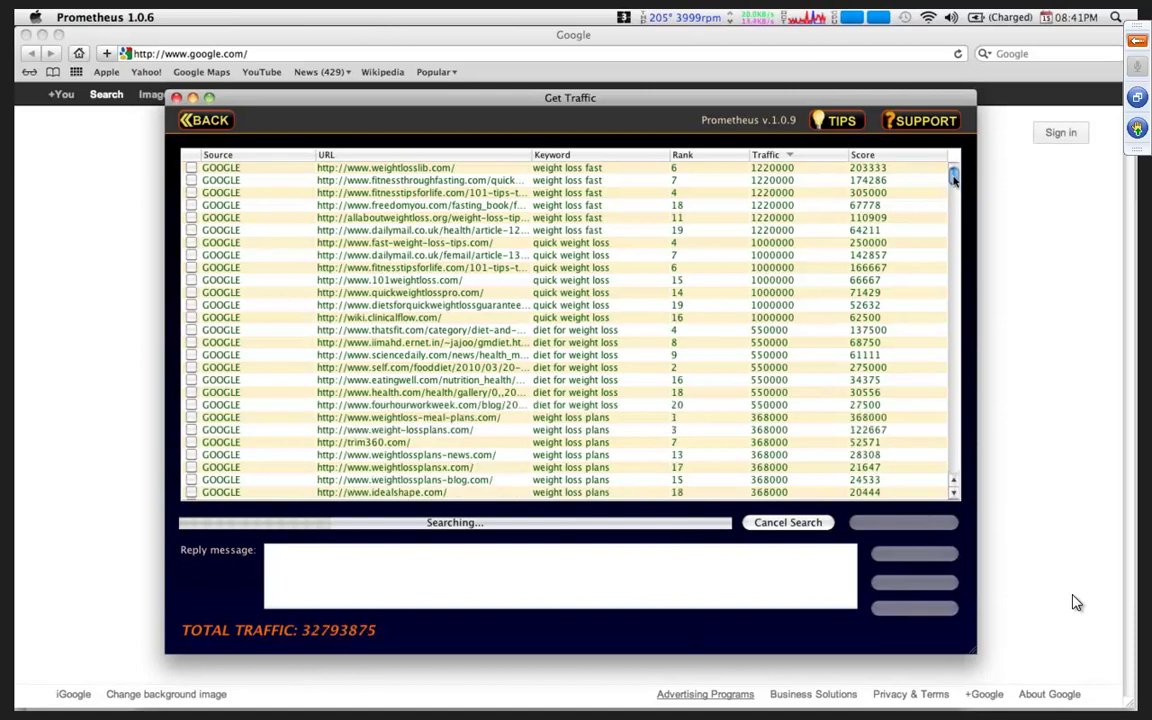
- Cancel the running traffic search and go back to the main menu
{"action": "mouse_move", "coordinate": [953, 183]}
{"action": "left_mouse_down"}
{"action": "mouse_move", "coordinate": [957, 222]}
{"action": "mouse_move", "coordinate": [953, 173]}
{"action": "left_mouse_up"}
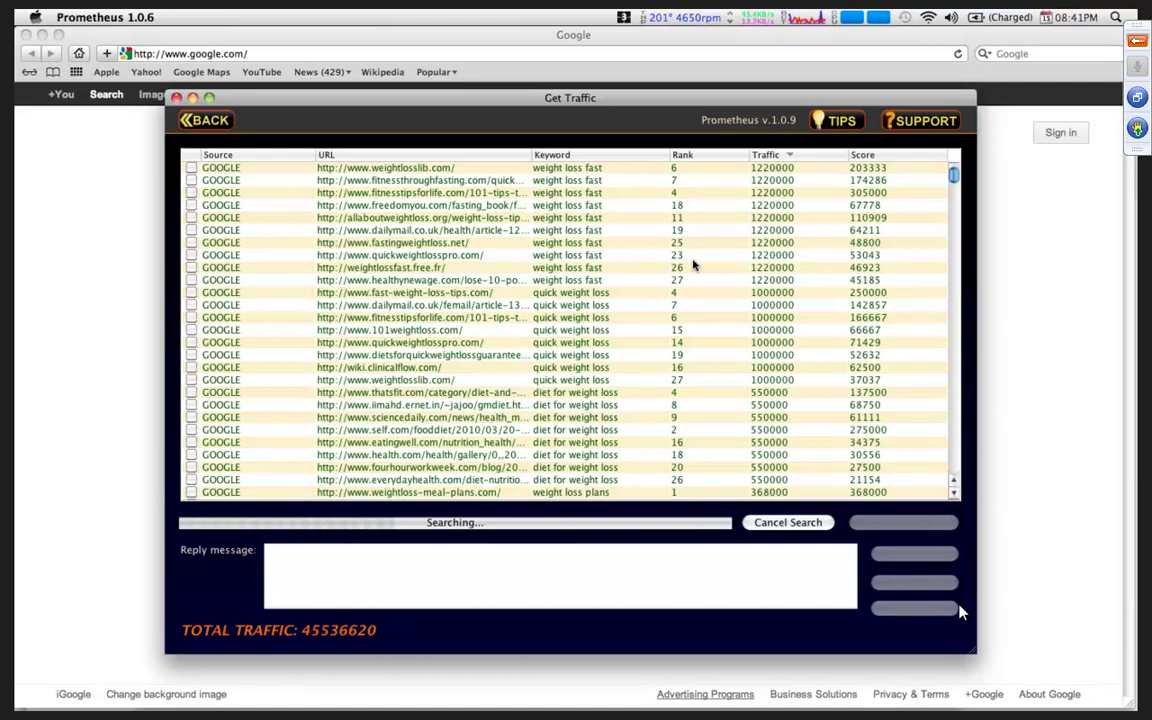
{"action": "left_click", "coordinate": [788, 522]}
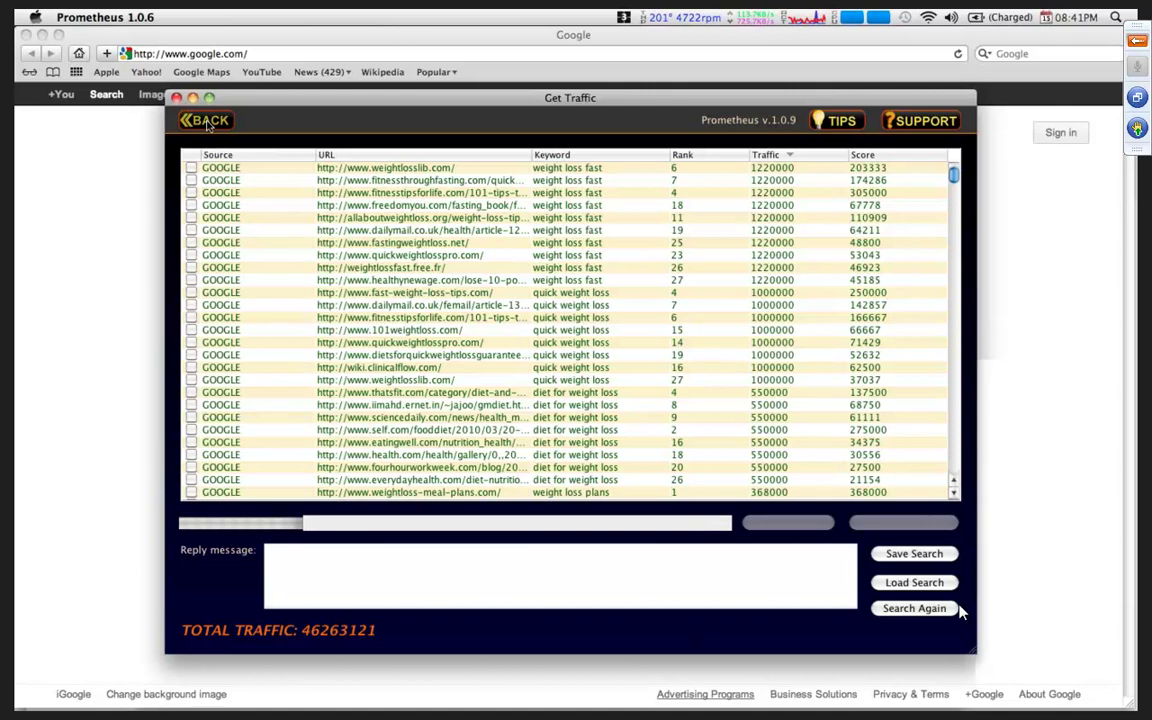
{"action": "left_click", "coordinate": [957, 610]}
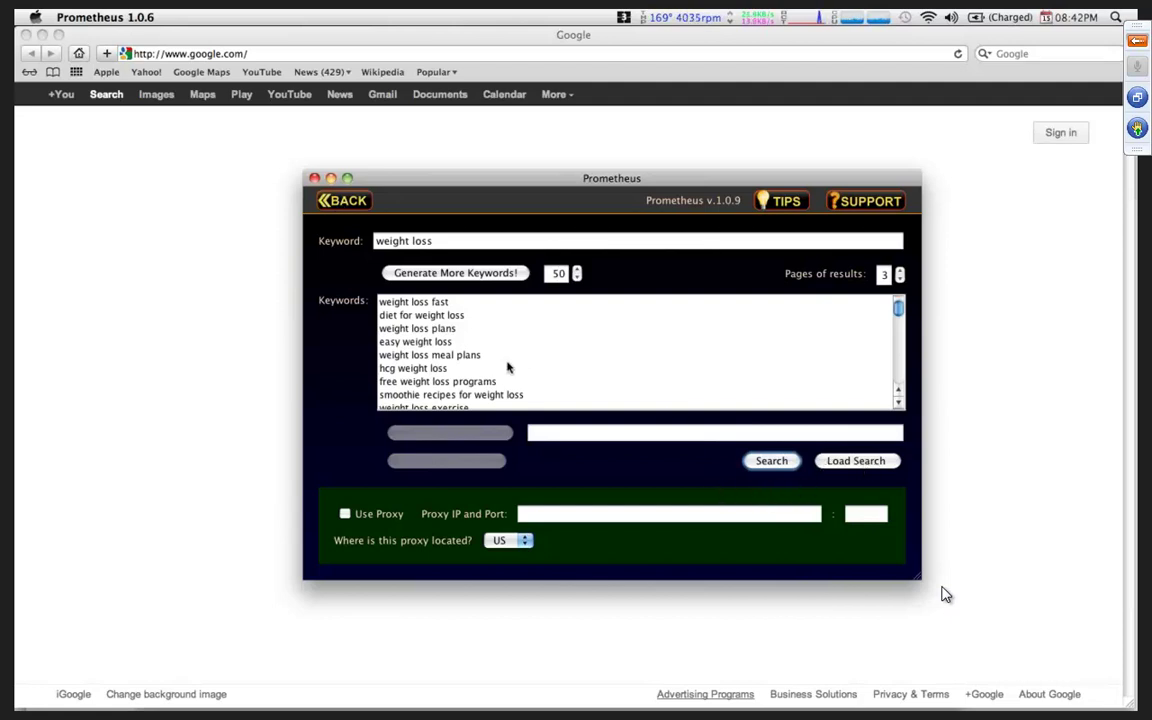
{"action": "left_click", "coordinate": [343, 202]}
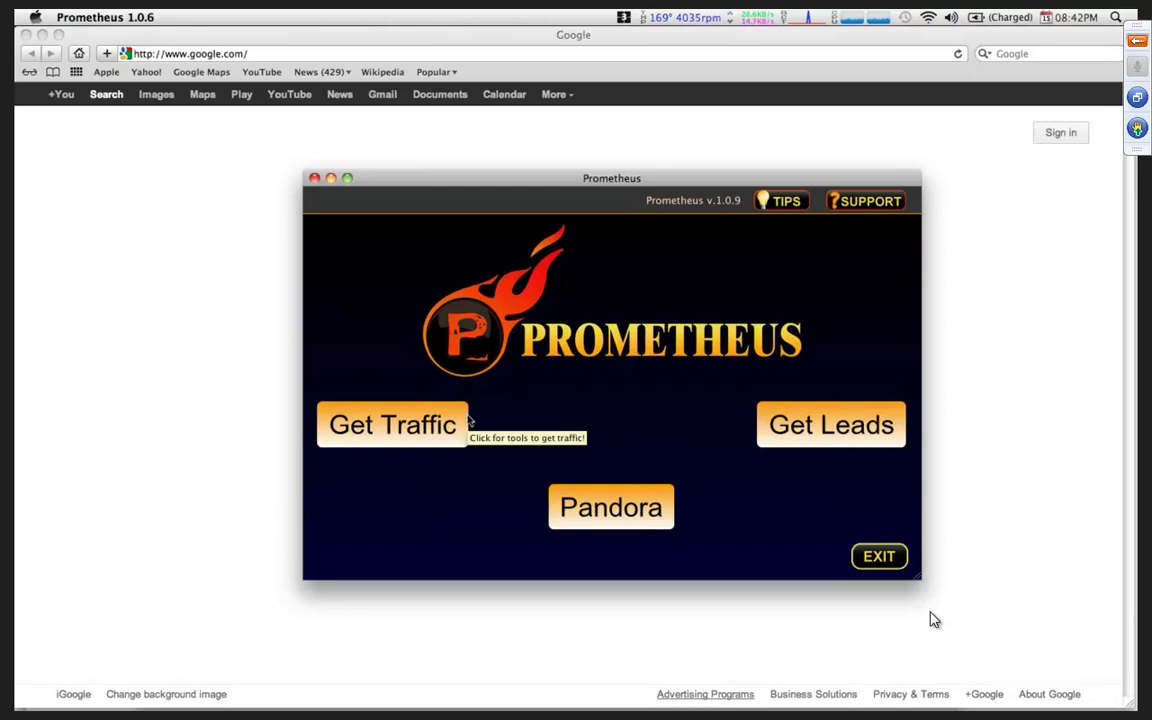
- Reposition and enlarge the main window, and open the Get Leads tool
{"action": "left_click_drag", "start_coordinate": [568, 178], "coordinate": [471, 143]}
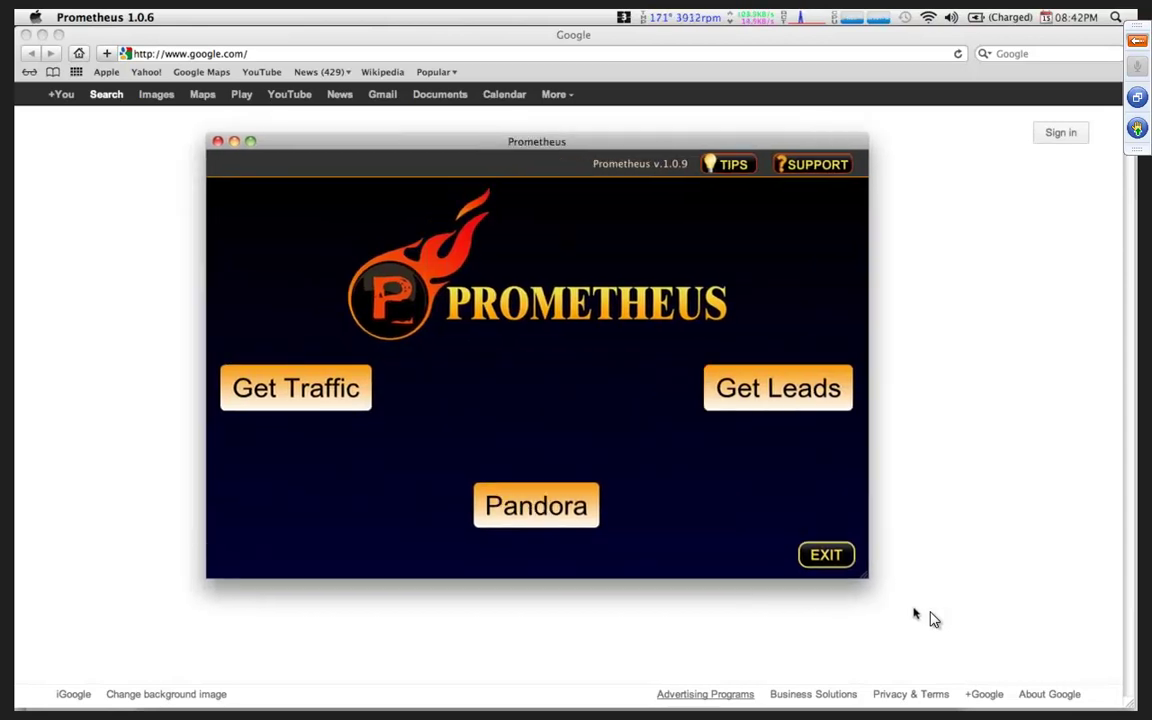
{"action": "left_click_drag", "start_coordinate": [864, 574], "coordinate": [981, 642]}
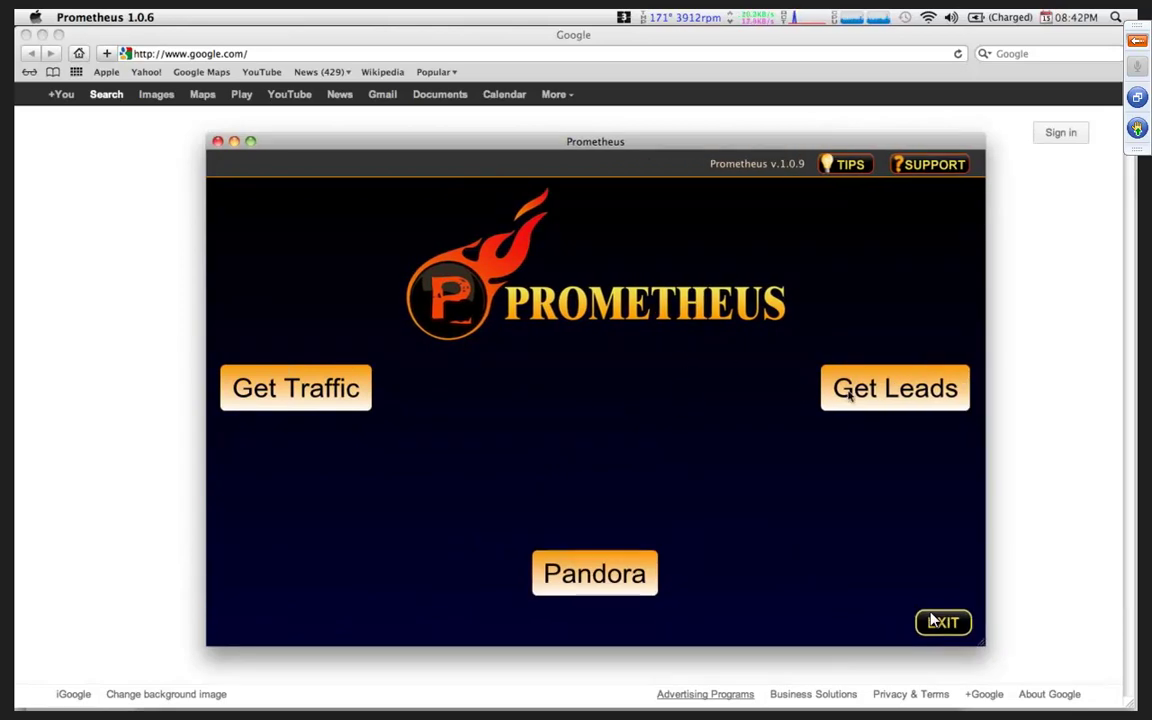
{"action": "left_click", "coordinate": [881, 393]}
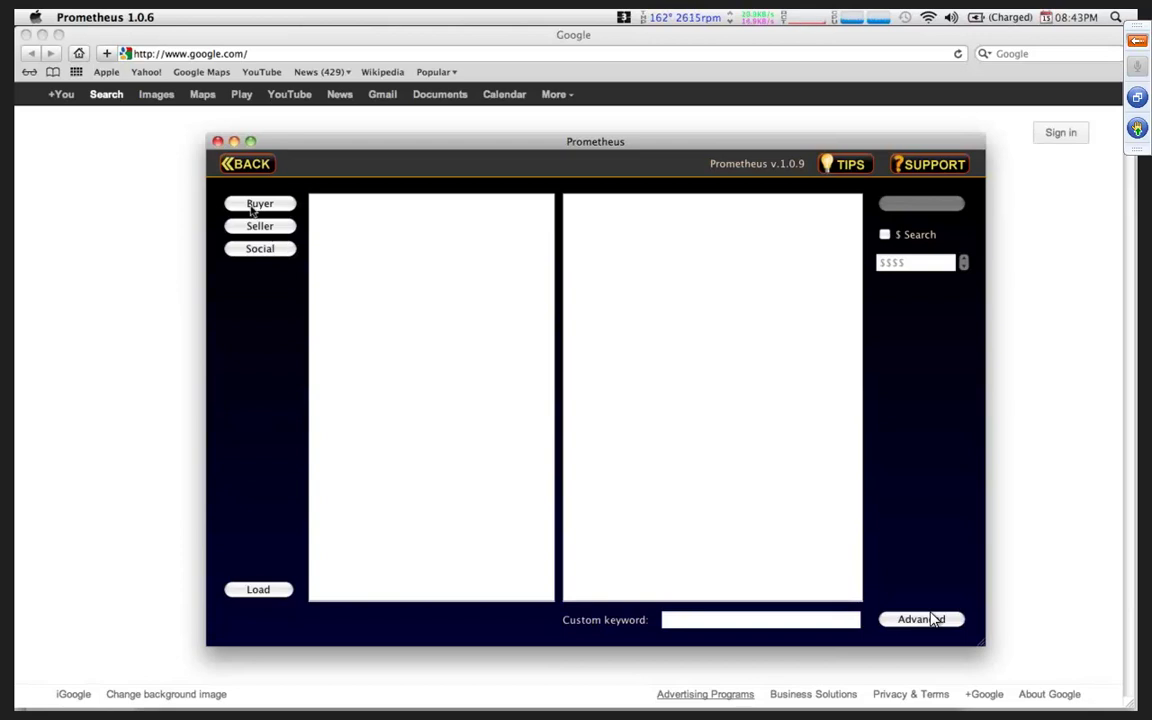
- Run a buyer lead search for Web Design in the Web Services / Digital category, without a custom keyword
{"action": "left_click", "coordinate": [253, 209]}
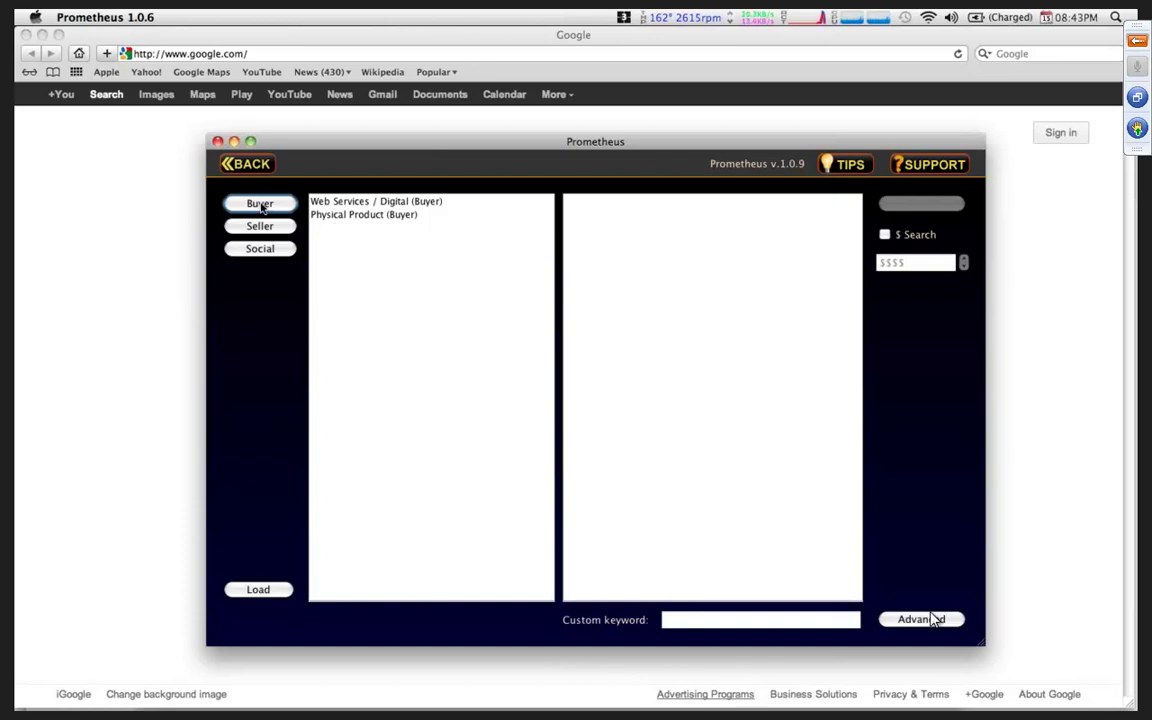
{"action": "left_click", "coordinate": [358, 205]}
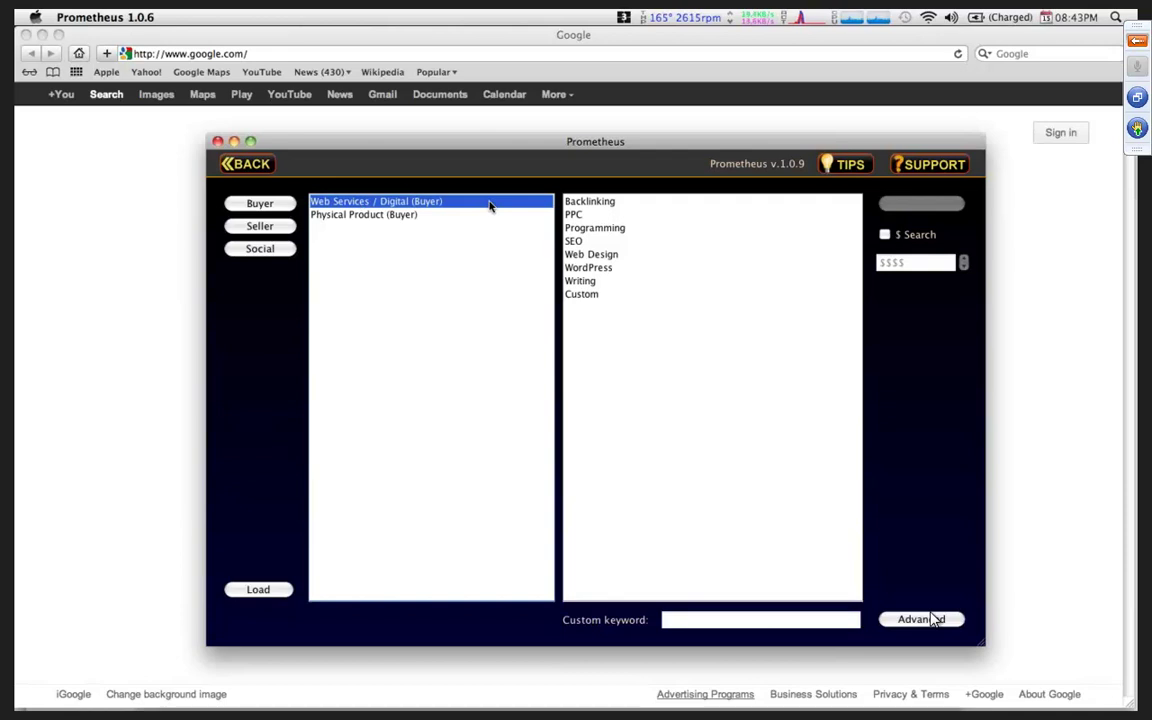
{"action": "left_click", "coordinate": [580, 256]}
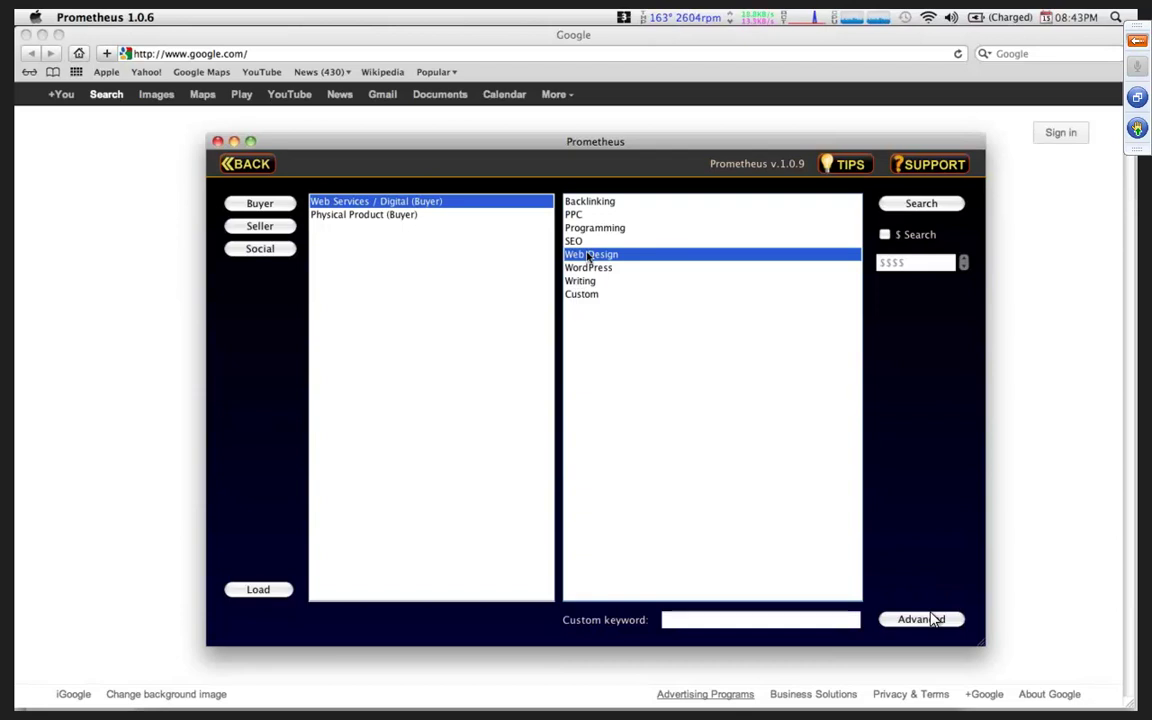
{"action": "left_click", "coordinate": [586, 241]}
{"action": "left_click", "coordinate": [588, 256]}
{"action": "left_click", "coordinate": [585, 298]}
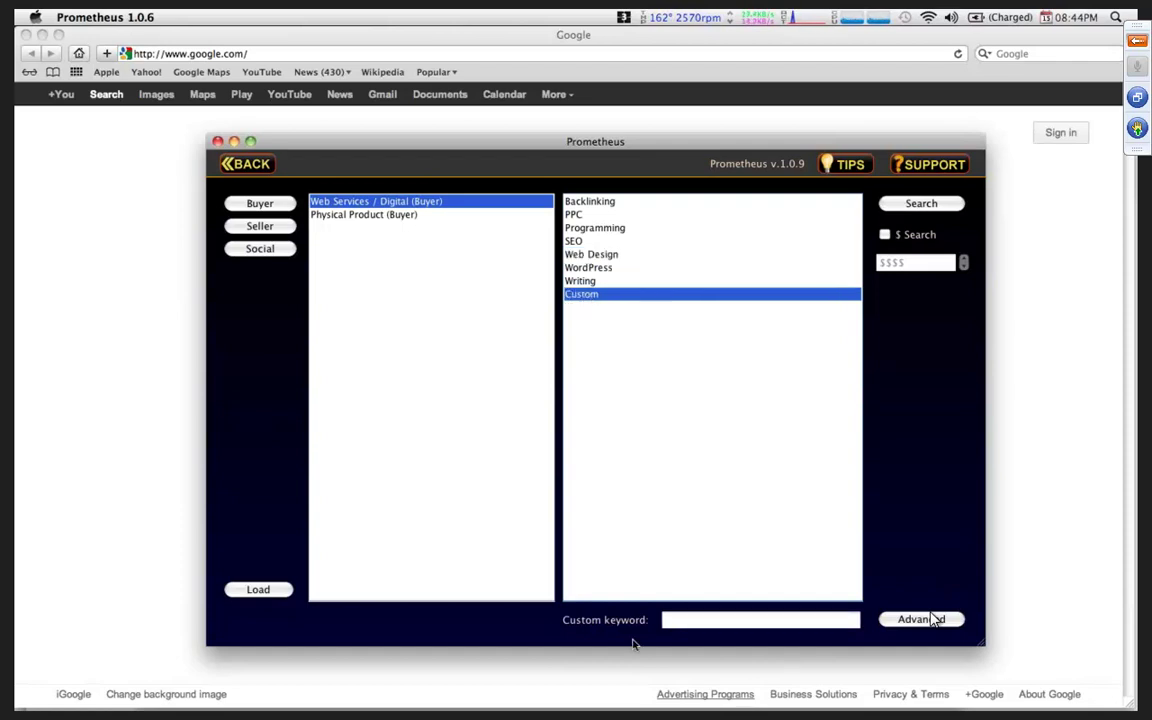
{"action": "left_click", "coordinate": [671, 619]}
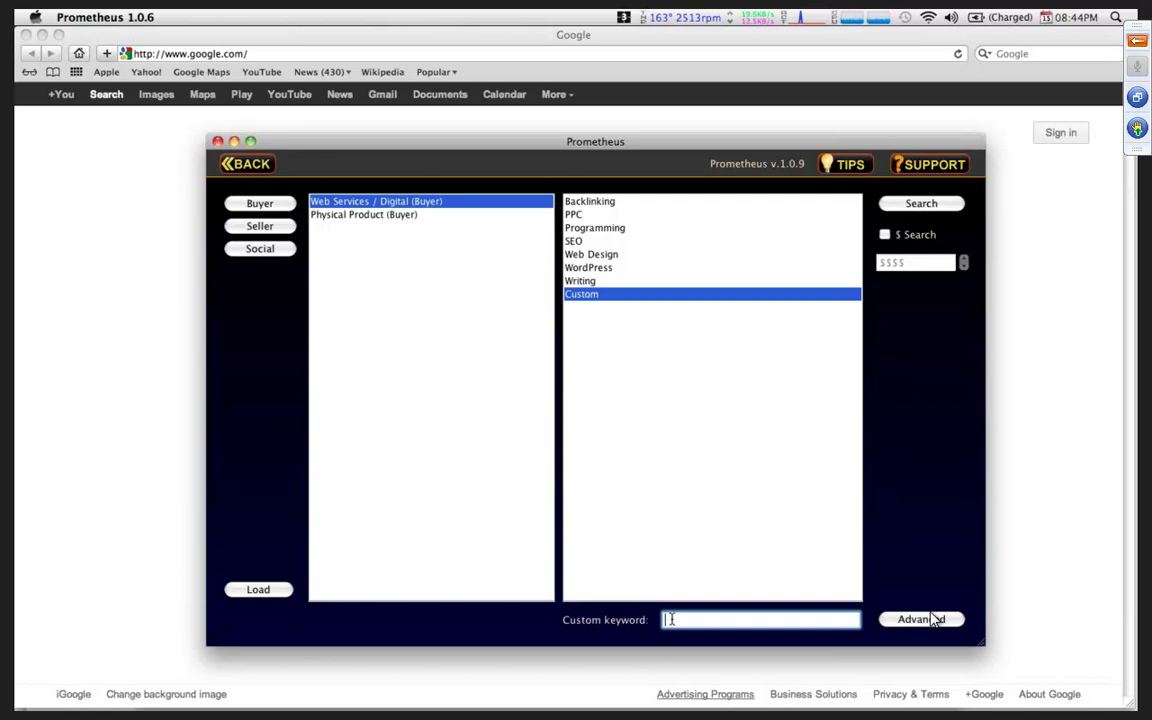
{"action": "left_click", "coordinate": [597, 256]}
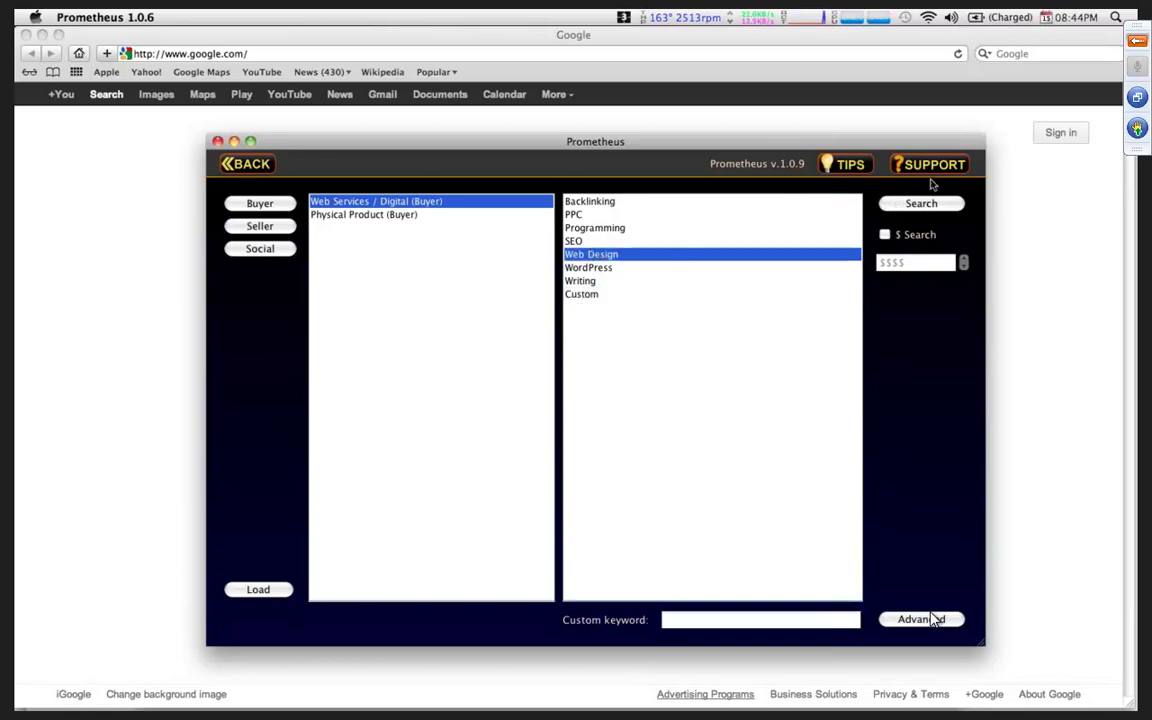
{"action": "left_click", "coordinate": [932, 204]}
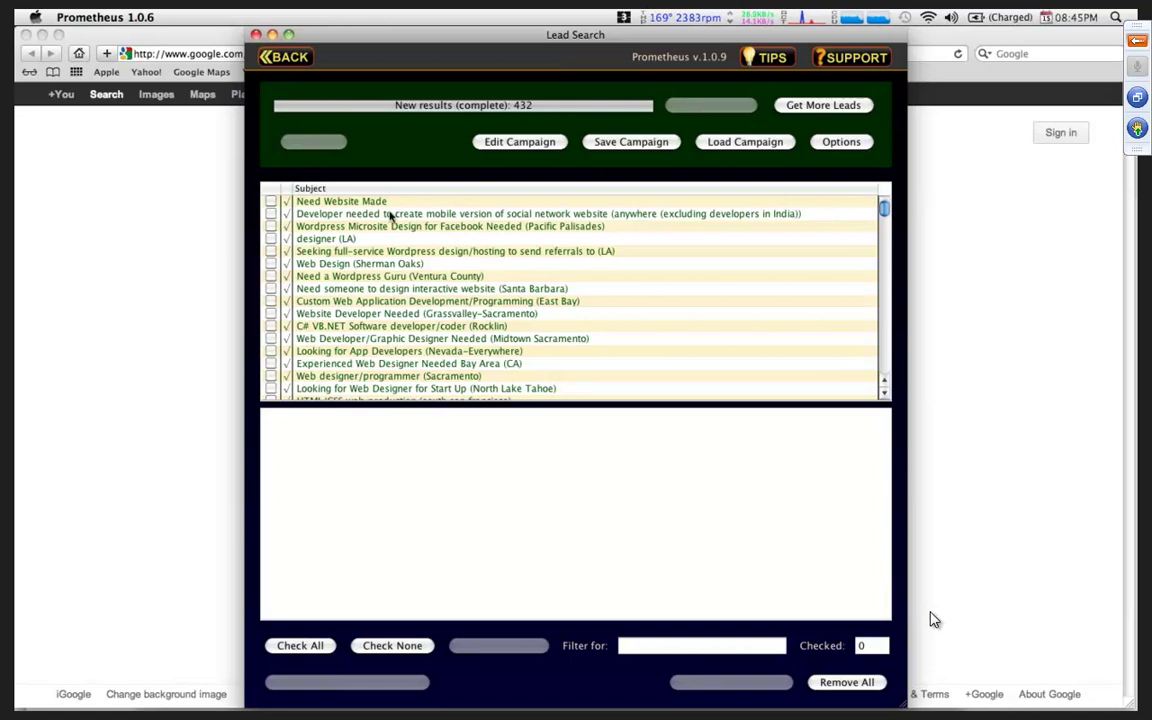
- Read the lead descriptions one by one, from "Need Website Made" down to "Website Developer Needed (Grassvalley-Sacramento)", checking requirements and compensation
{"action": "left_click", "coordinate": [349, 206]}
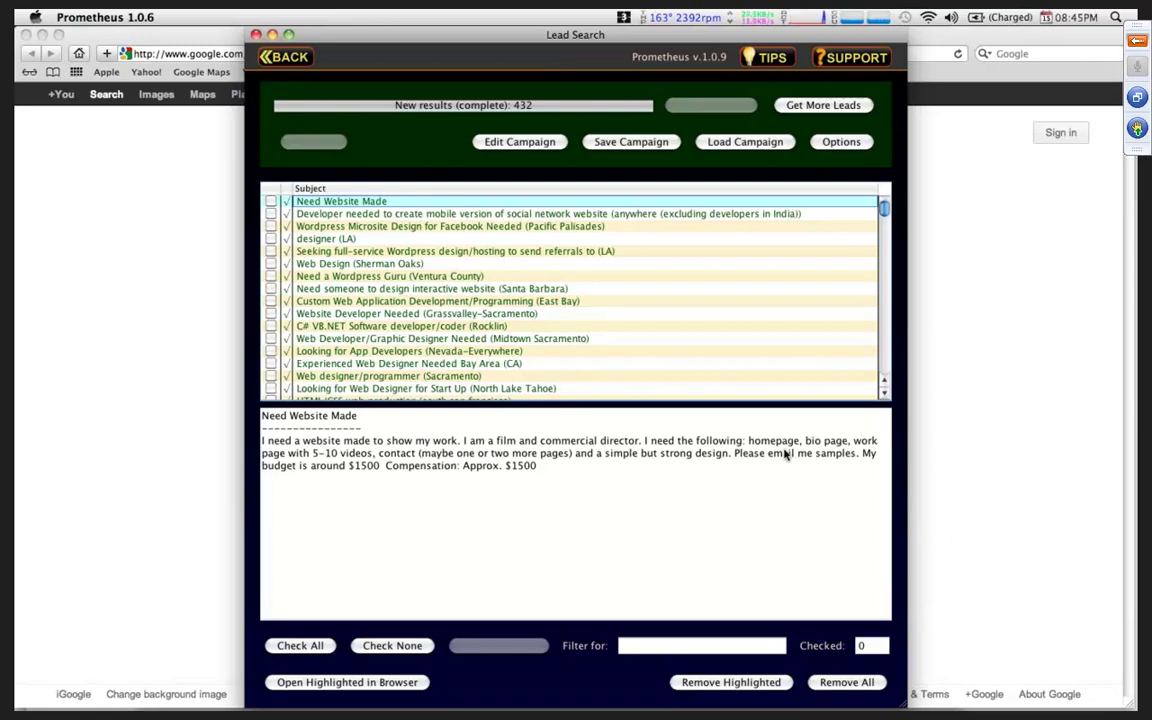
{"action": "left_click", "coordinate": [1138, 129]}
{"action": "left_click", "coordinate": [588, 215]}
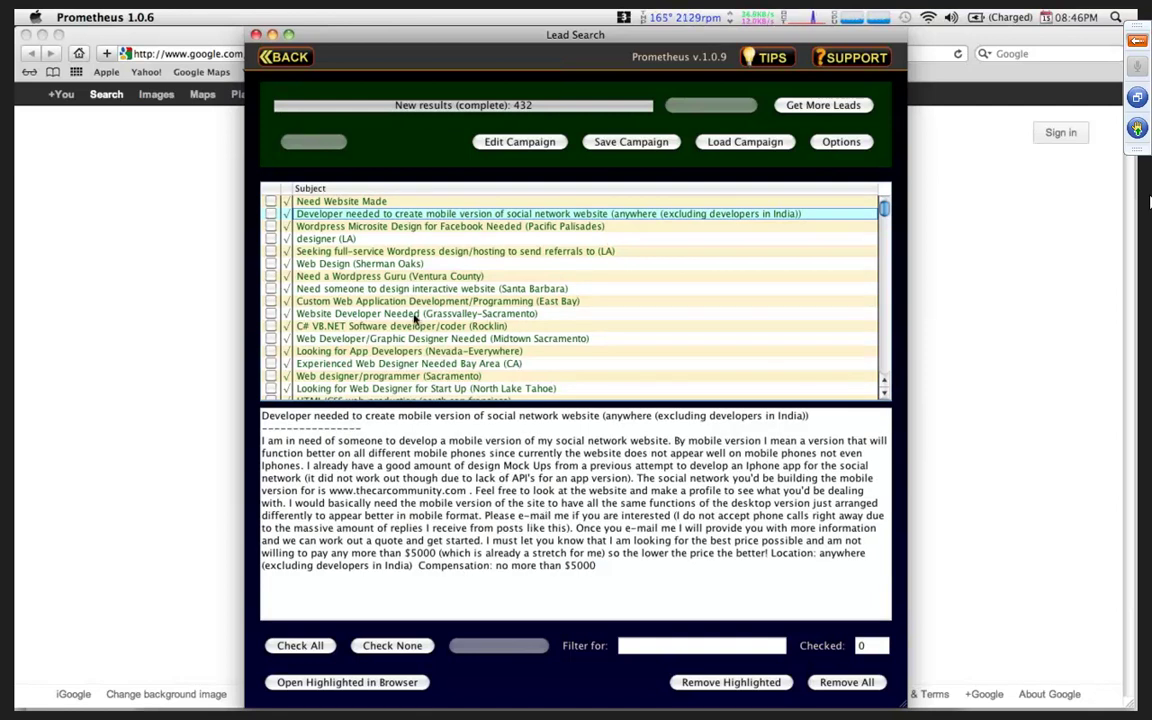
{"action": "left_click", "coordinate": [366, 228]}
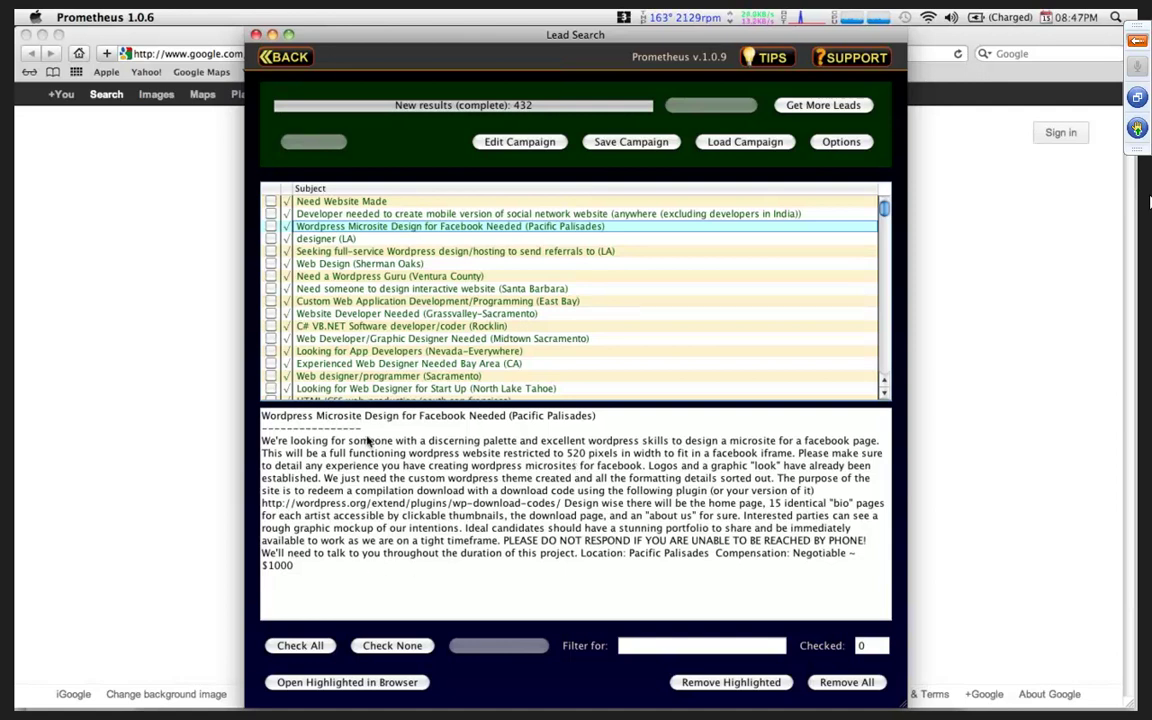
{"action": "left_click", "coordinate": [322, 240]}
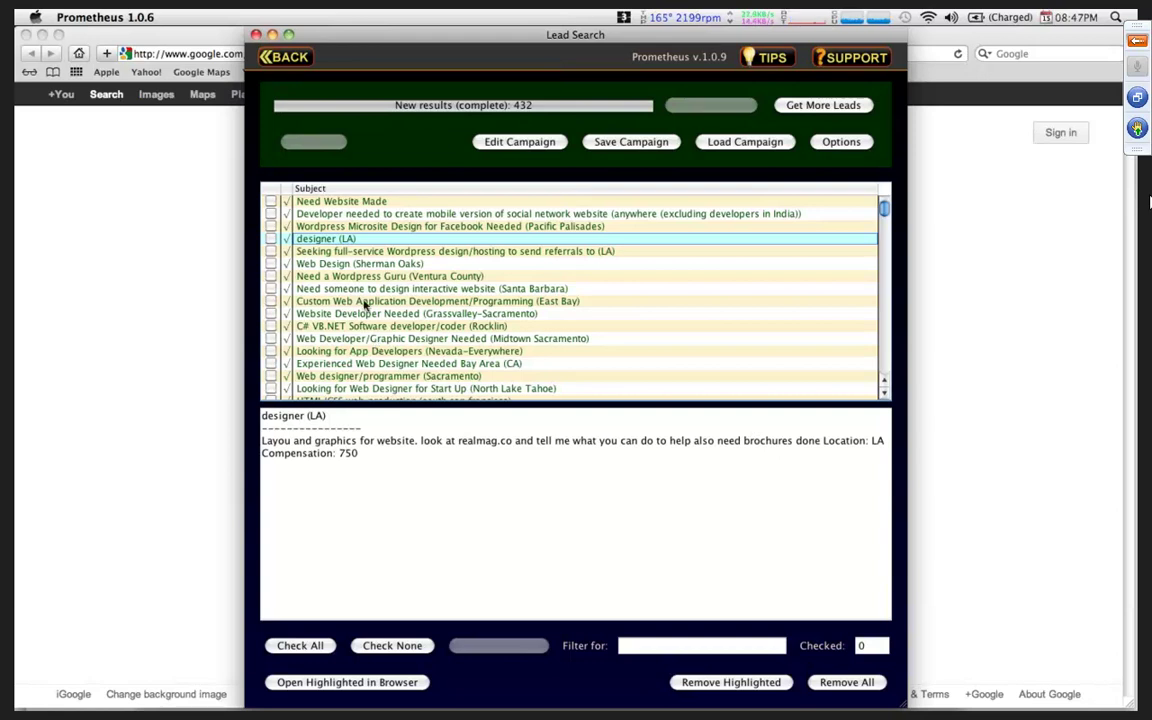
{"action": "left_click", "coordinate": [376, 253]}
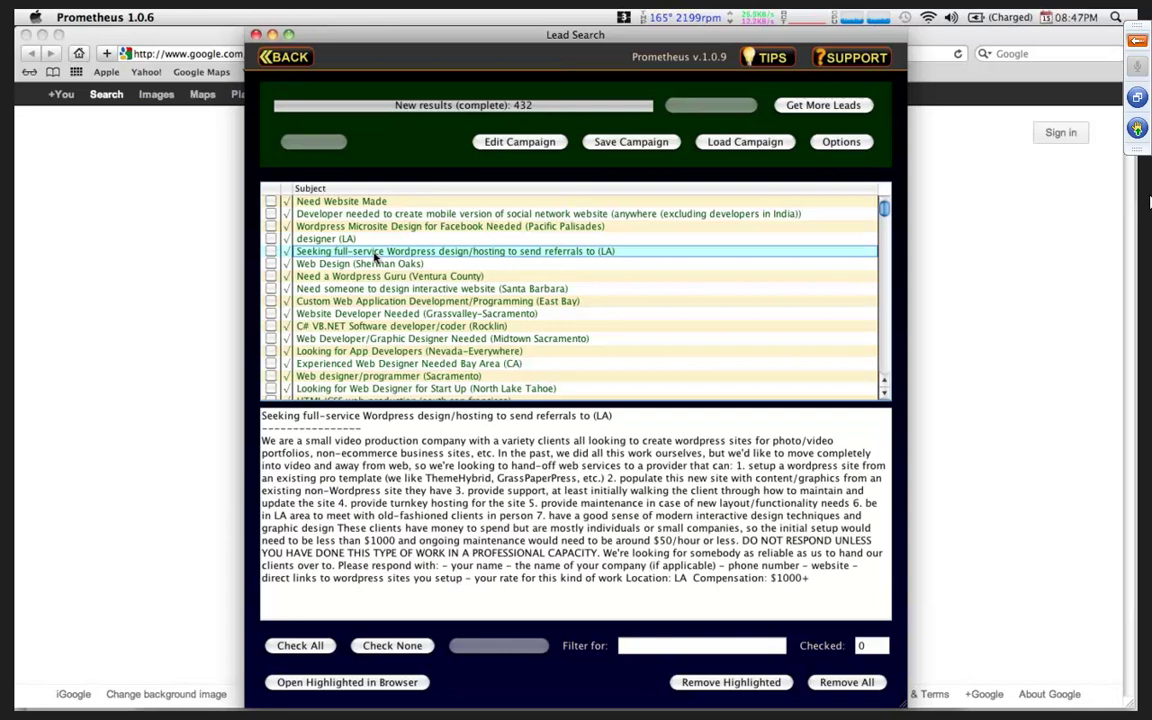
{"action": "left_click", "coordinate": [375, 266]}
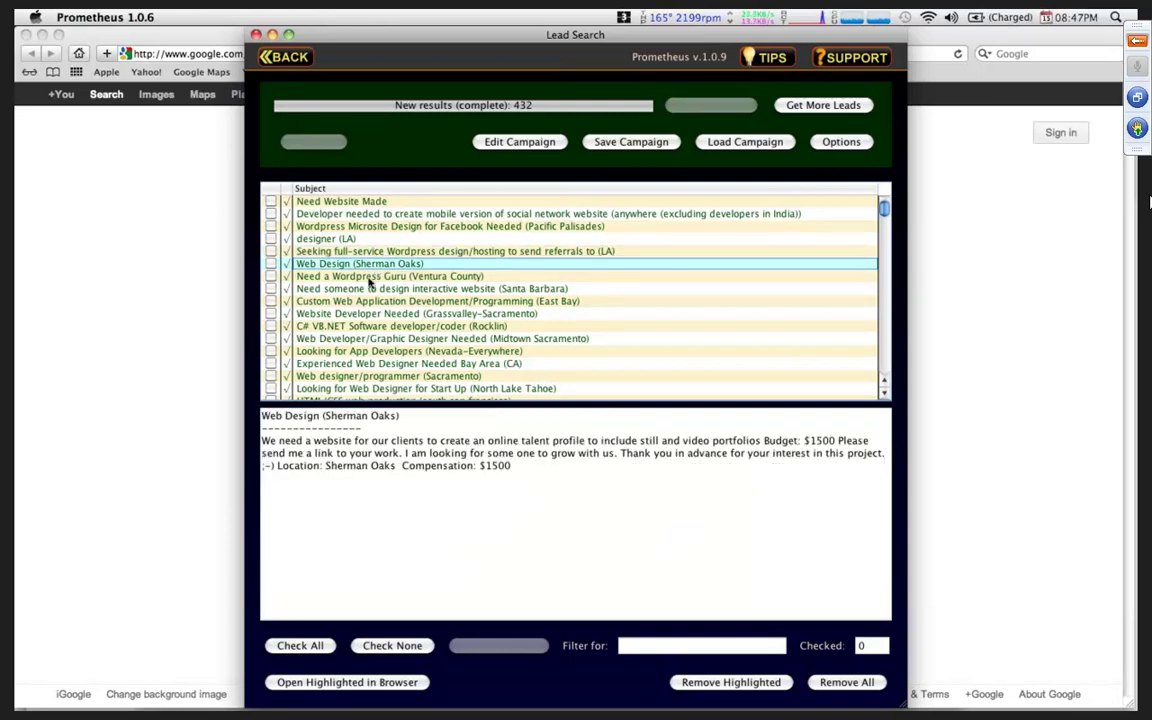
{"action": "left_click", "coordinate": [369, 279]}
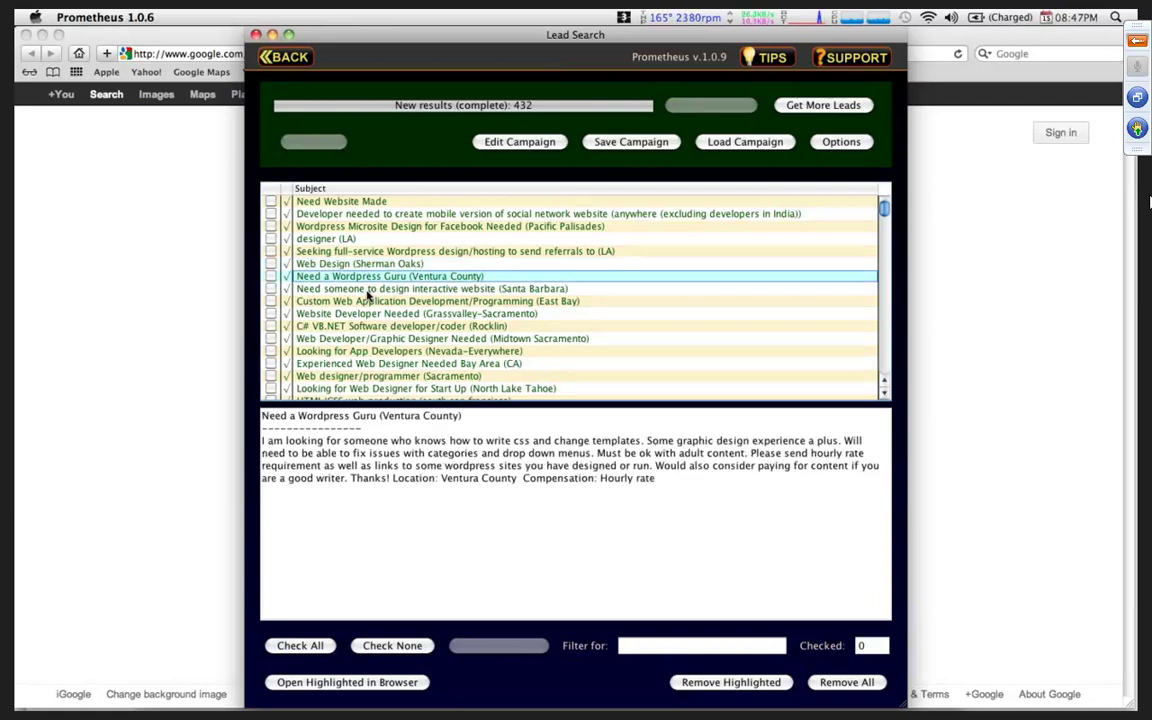
{"action": "left_click", "coordinate": [368, 289]}
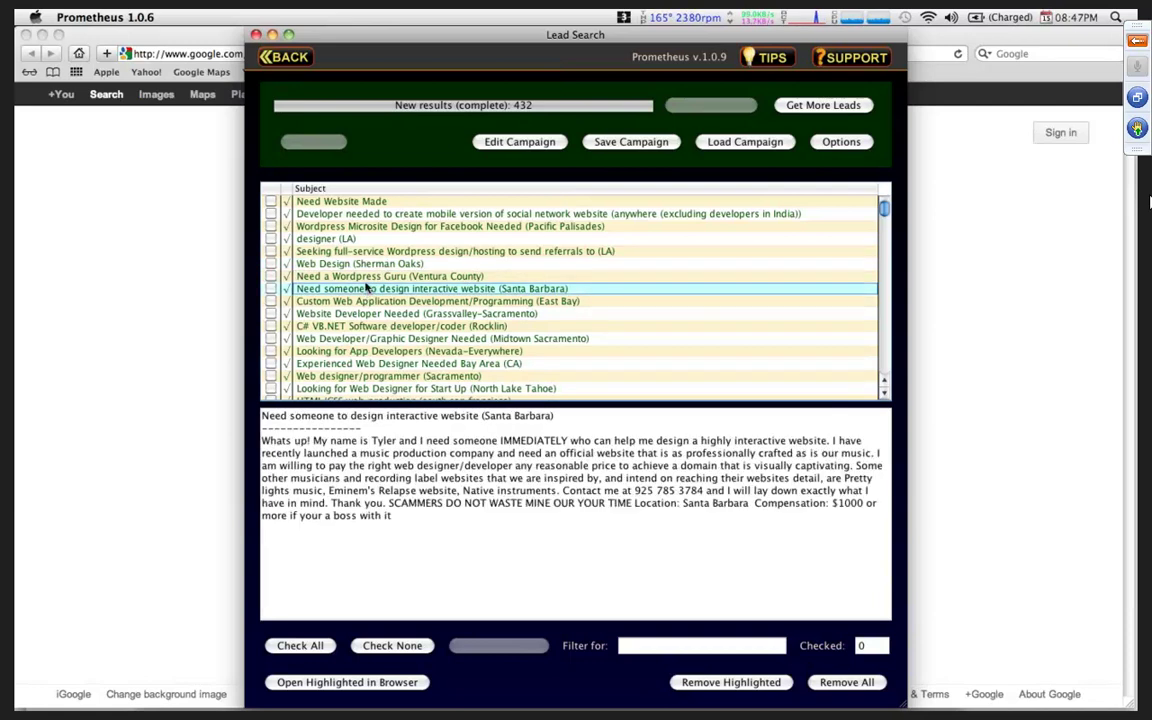
{"action": "left_click", "coordinate": [489, 303]}
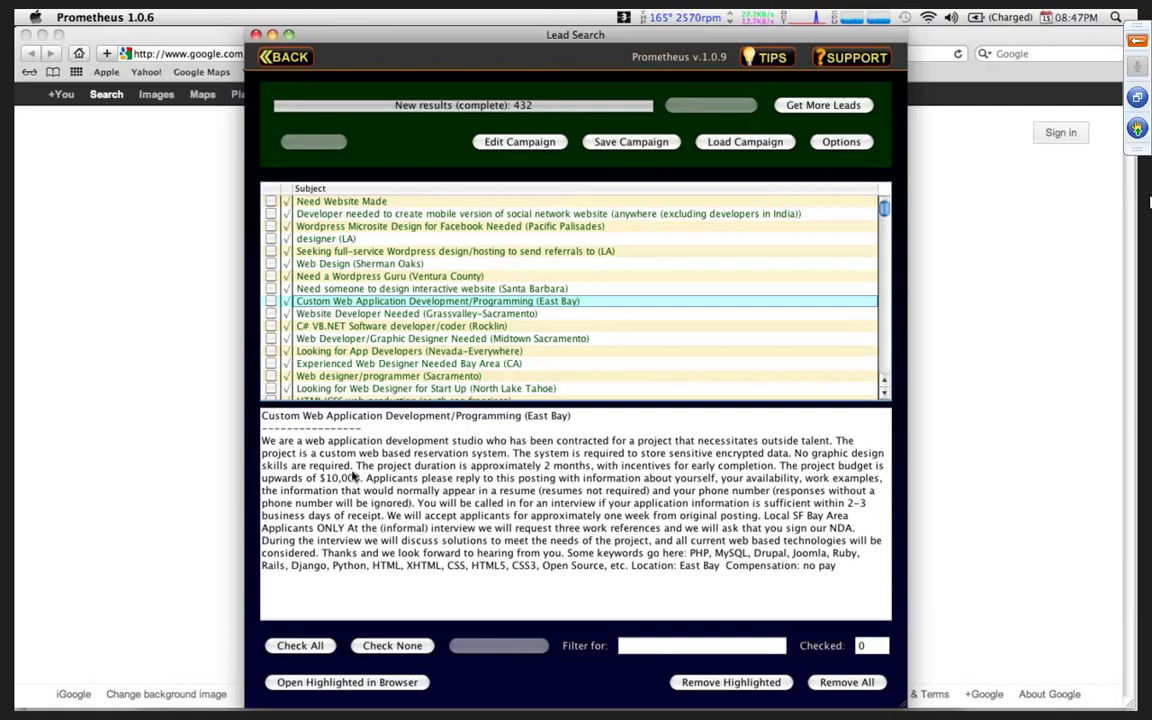
{"action": "left_click", "coordinate": [324, 313]}
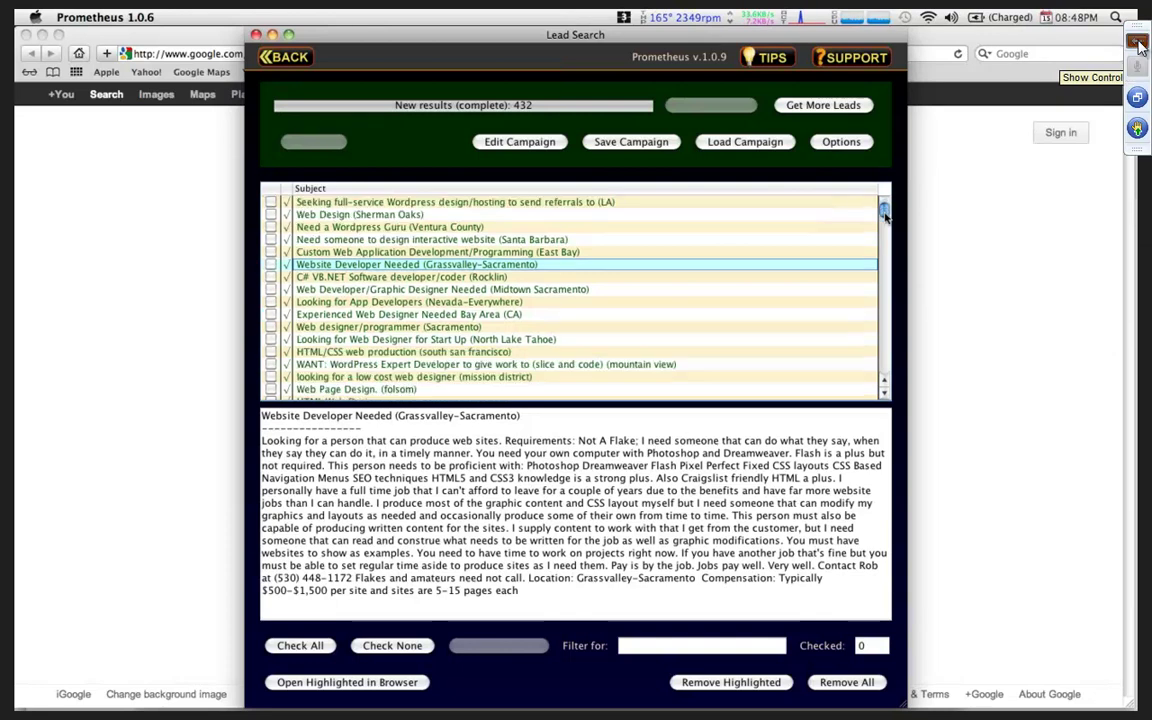
- Show the GoToWebinar control panel and replace the drafted question's text after the website address with "Prometheus Software", set apart by extra spacing
{"action": "left_click", "coordinate": [1138, 42]}
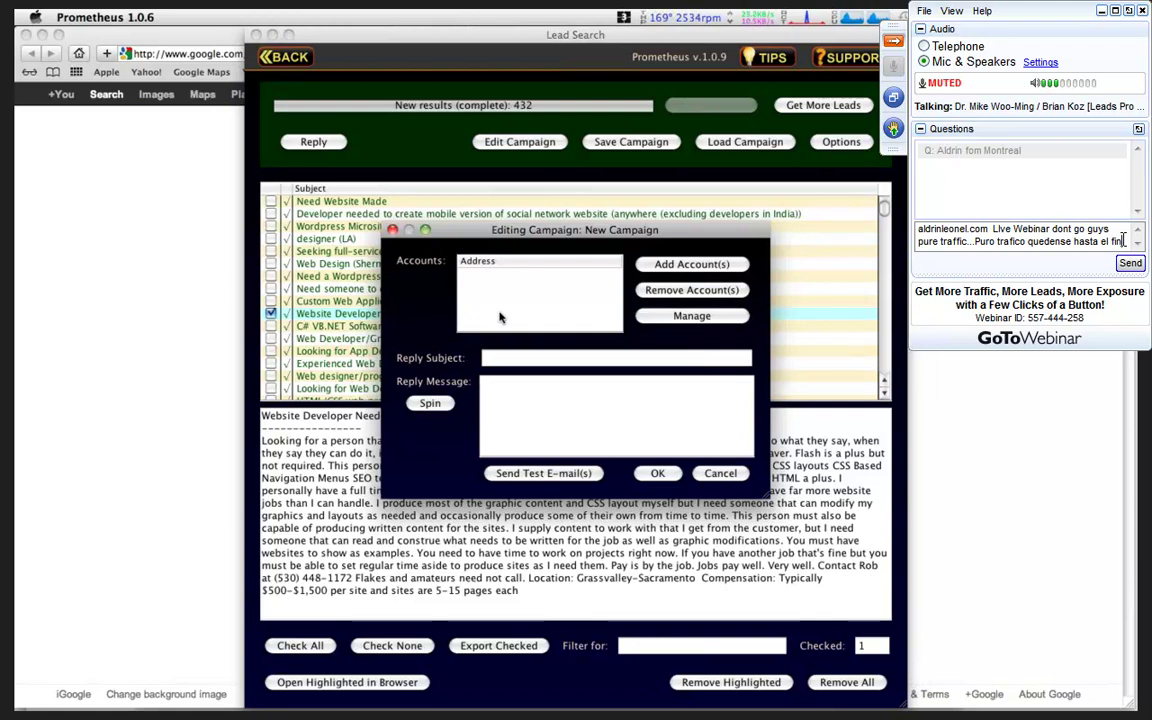
{"action": "key", "text": "BackSpace"}
{"action": "key", "text": "BackSpace"}
{"action": "key", "text": "BackSpace"}
{"action": "key", "text": "BackSpace"}
{"action": "key", "text": "BackSpace"}
{"action": "key", "text": "BackSpace"}
{"action": "key", "text": "BackSpace"}
{"action": "key", "text": "BackSpace"}
{"action": "key", "text": "BackSpace"}
{"action": "key", "text": "BackSpace"}
{"action": "key", "text": "BackSpace"}
{"action": "key", "text": "BackSpace"}
{"action": "key", "text": "BackSpace"}
{"action": "key", "text": "BackSpace"}
{"action": "key", "text": "BackSpace"}
{"action": "key", "text": "BackSpace"}
{"action": "key", "text": "BackSpace"}
{"action": "key", "text": "BackSpace"}
{"action": "key", "text": "BackSpace"}
{"action": "key", "text": "BackSpace"}
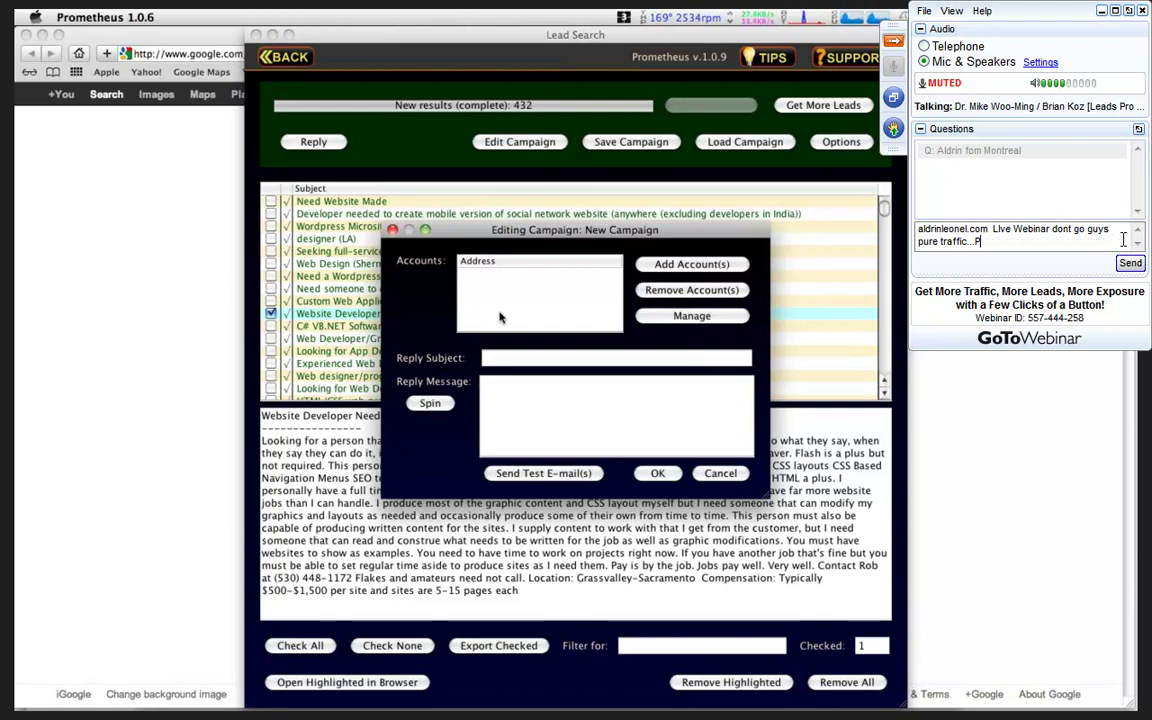
{"action": "key", "text": "BackSpace"}
{"action": "key", "text": "BackSpace"}
{"action": "key", "text": "BackSpace"}
{"action": "key", "text": "BackSpace"}
{"action": "key", "text": "BackSpace"}
{"action": "key", "text": "BackSpace"}
{"action": "key", "text": "BackSpace"}
{"action": "key", "text": "BackSpace"}
{"action": "key", "text": "BackSpace"}
{"action": "key", "text": "BackSpace"}
{"action": "key", "text": "BackSpace"}
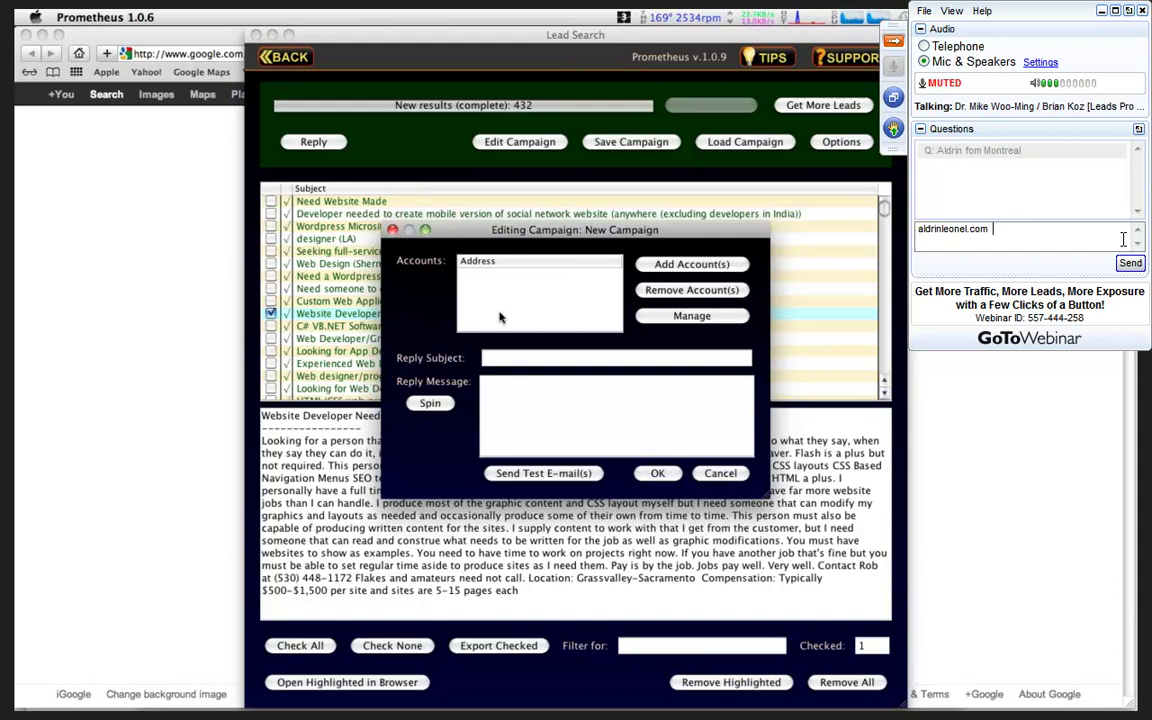
{"action": "type", "text": "Prometheus"}
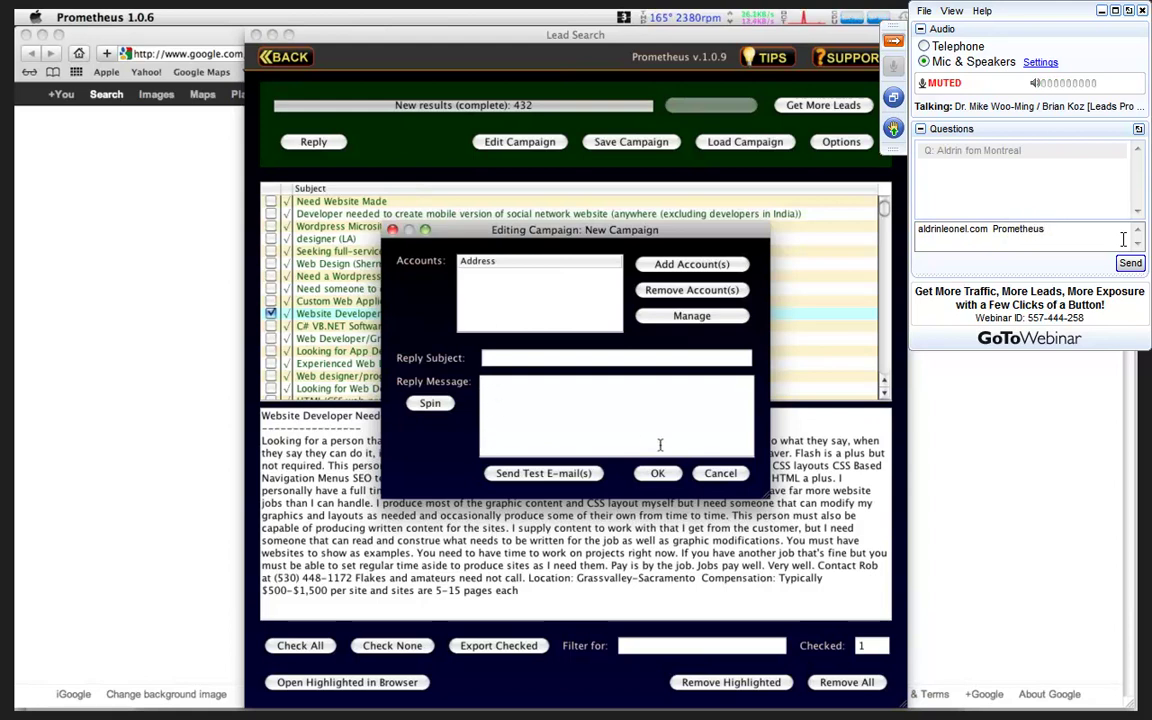
{"action": "type", "text": " Software"}
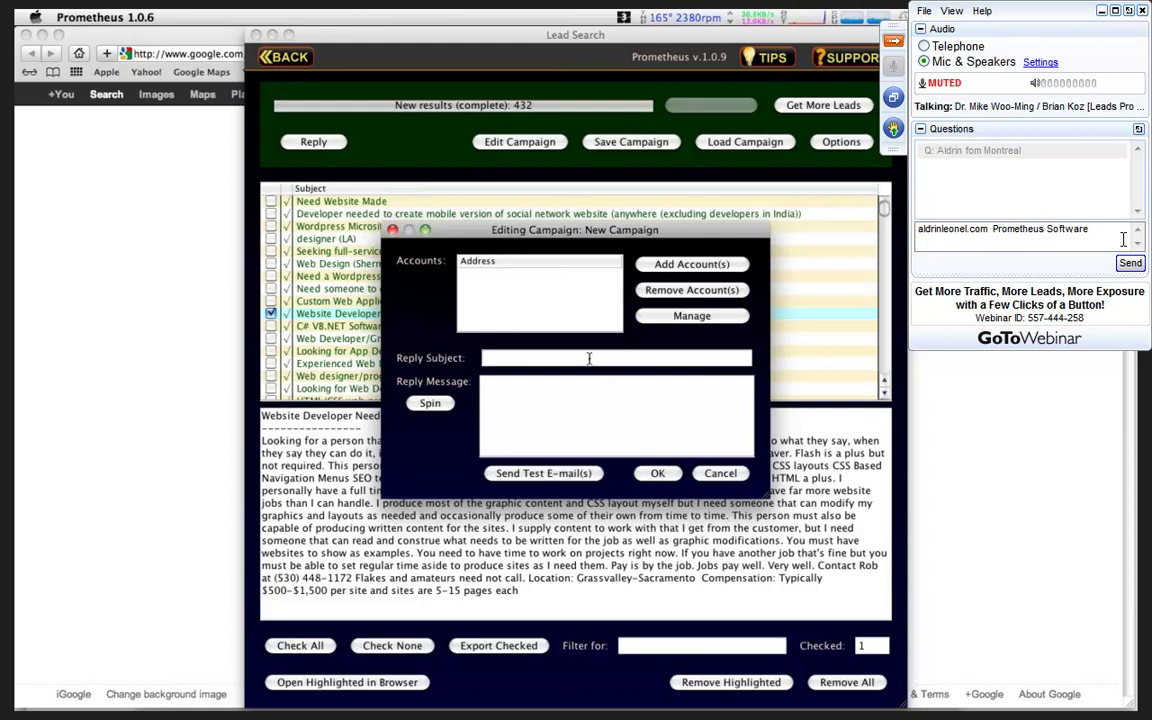
{"action": "left_click", "coordinate": [993, 229]}
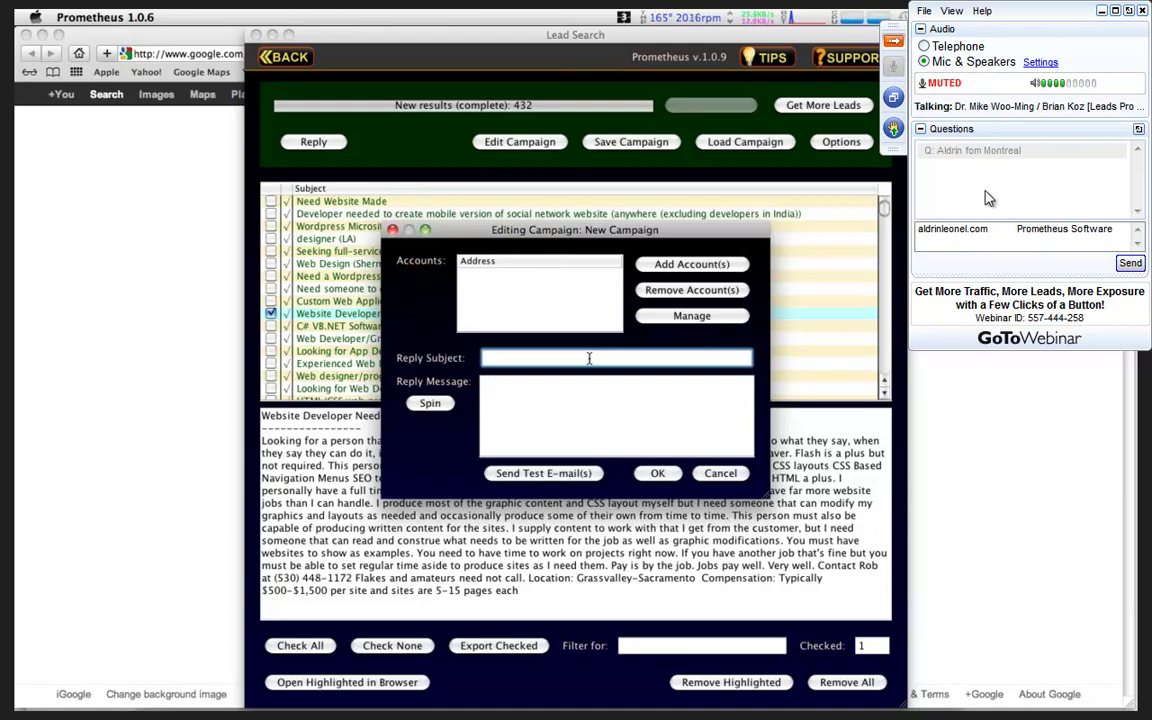
- Accept the empty campaign, uncheck the Website Developer Needed lead and fetch more web design leads
{"action": "left_click", "coordinate": [656, 473]}
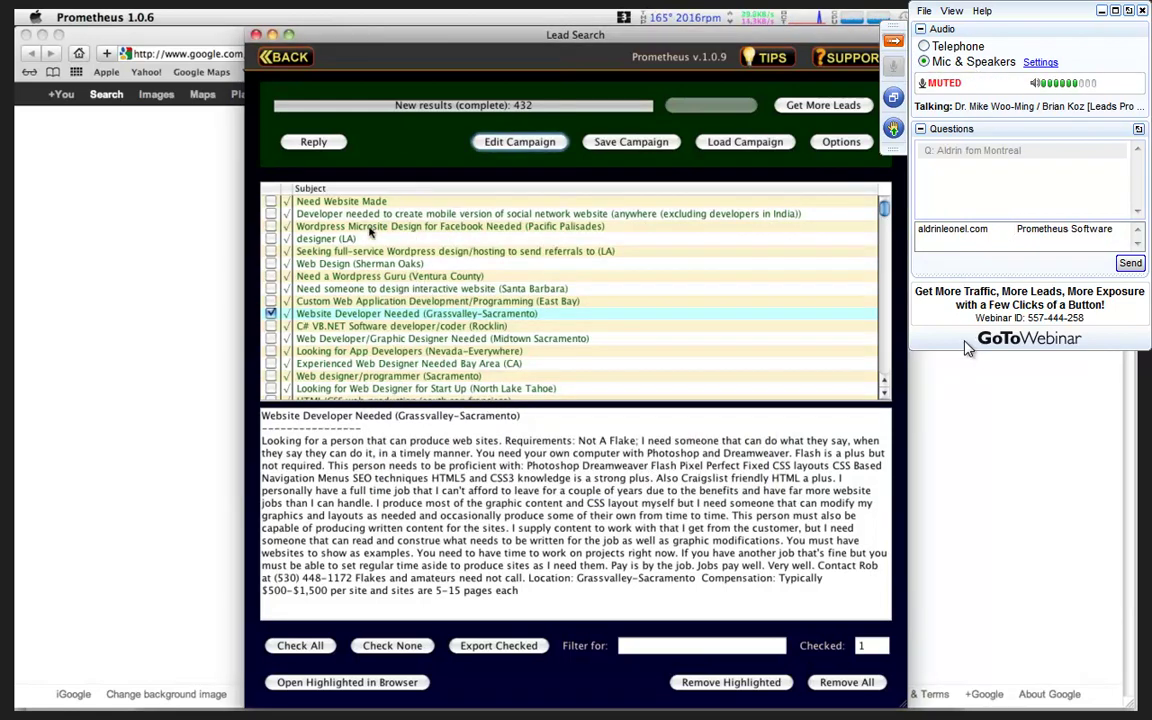
{"action": "left_click", "coordinate": [270, 313]}
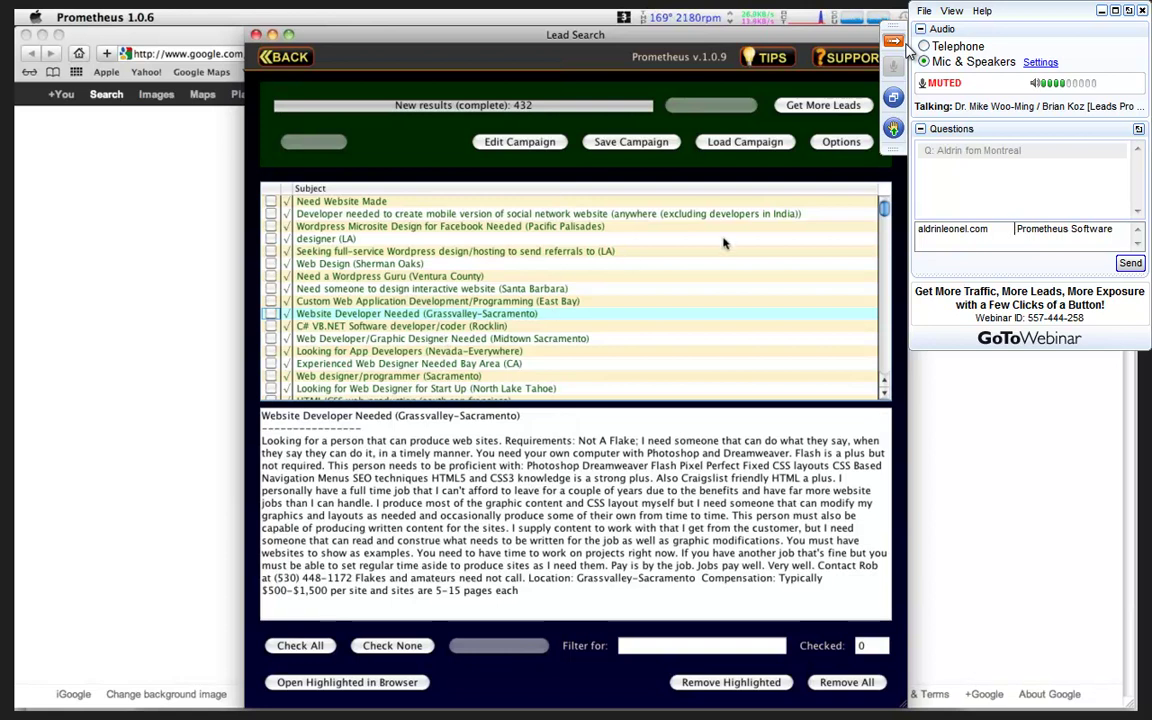
{"action": "left_click", "coordinate": [790, 107]}
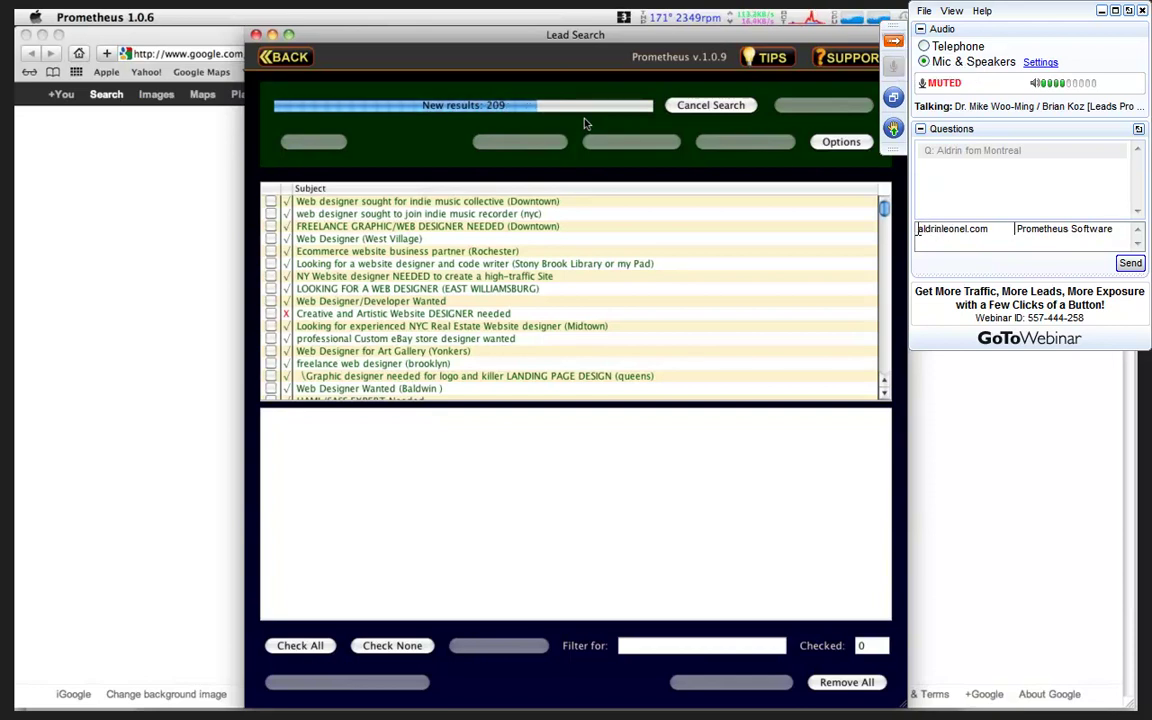
- Select the website address in the drafted webinar question and hide the control panel
{"action": "left_click_drag", "start_coordinate": [921, 229], "coordinate": [992, 230]}
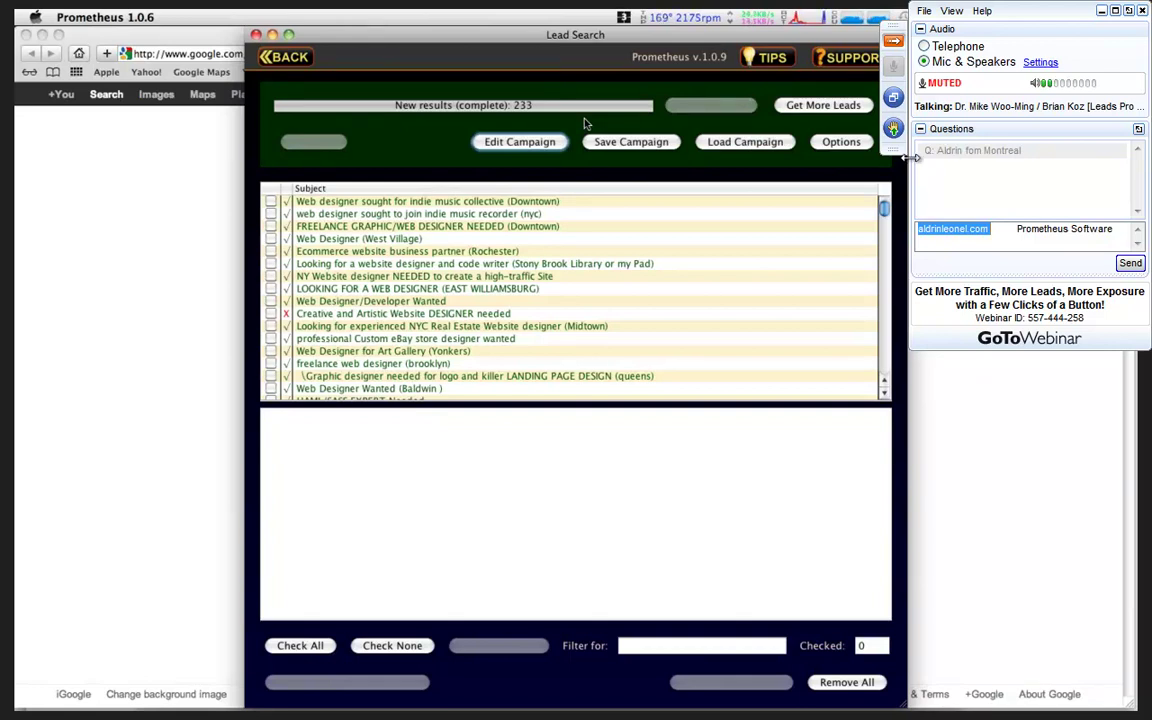
{"action": "left_click", "coordinate": [893, 44]}
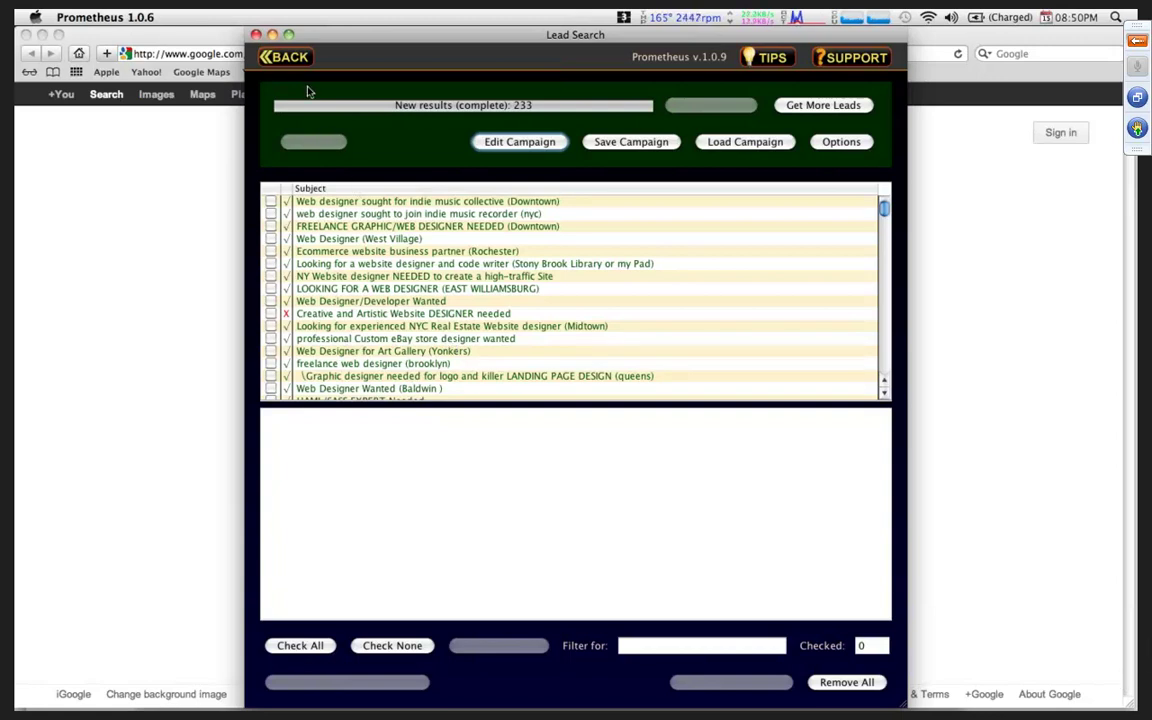
- Search the Web Services / Digital buyer leads with the custom keyword "iphone app"
{"action": "left_click", "coordinate": [287, 58]}
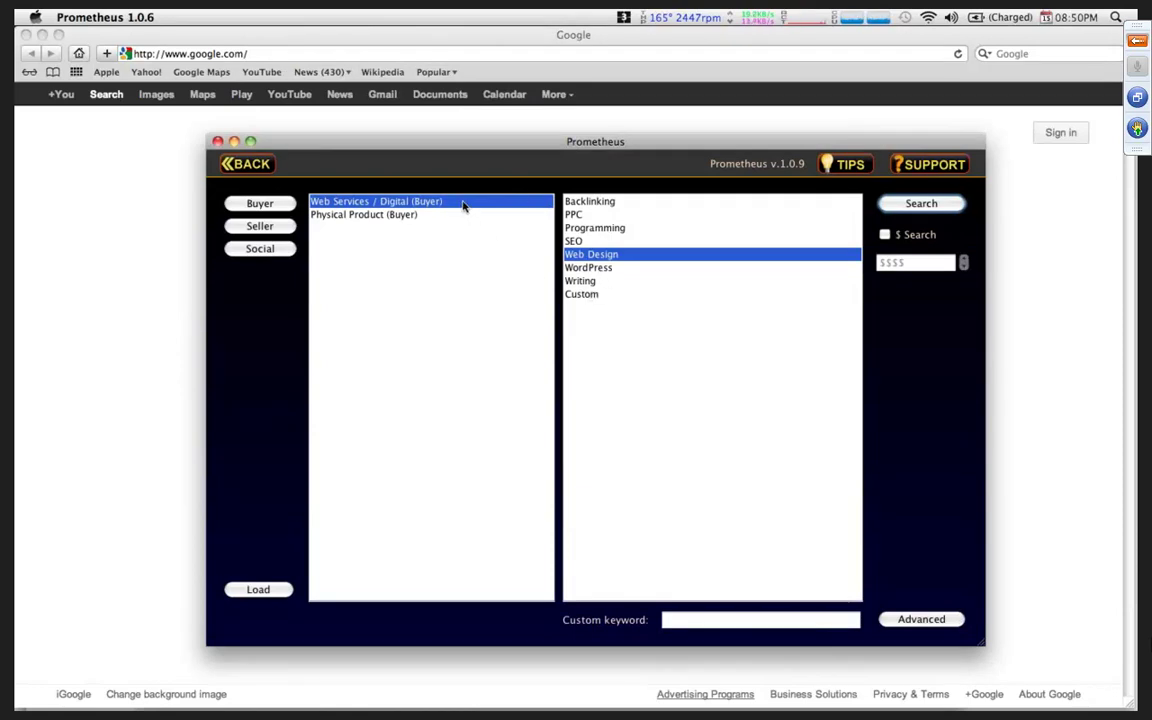
{"action": "left_click", "coordinate": [584, 296]}
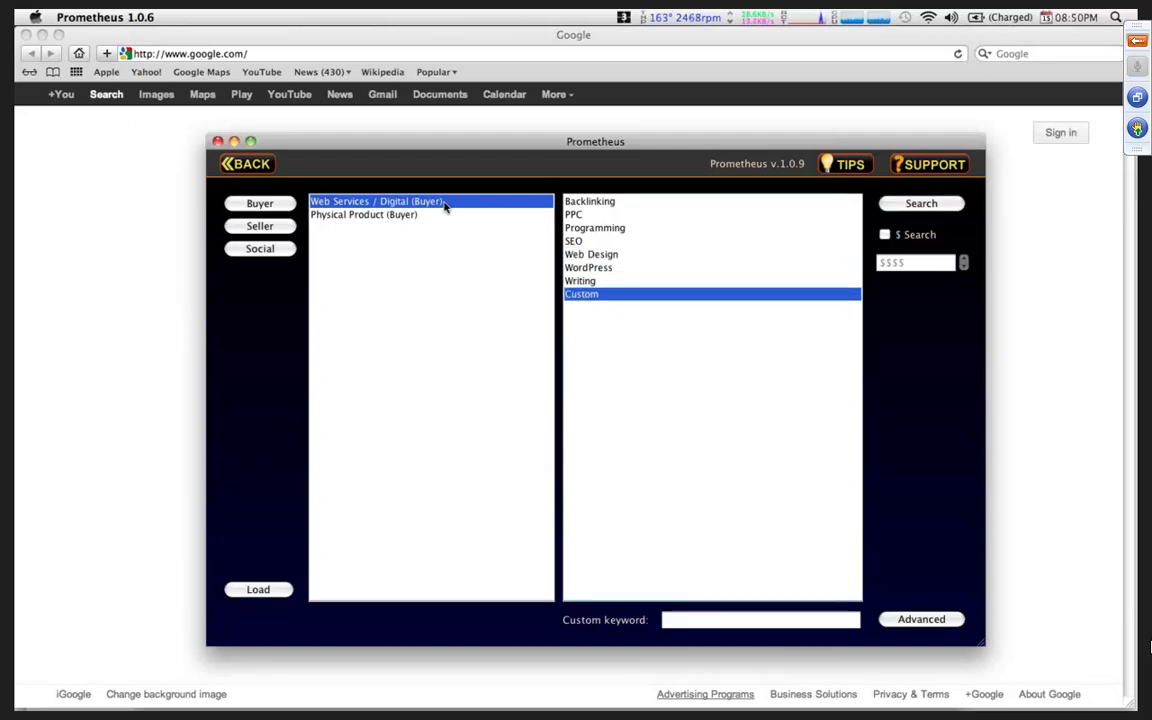
{"action": "left_click", "coordinate": [728, 620]}
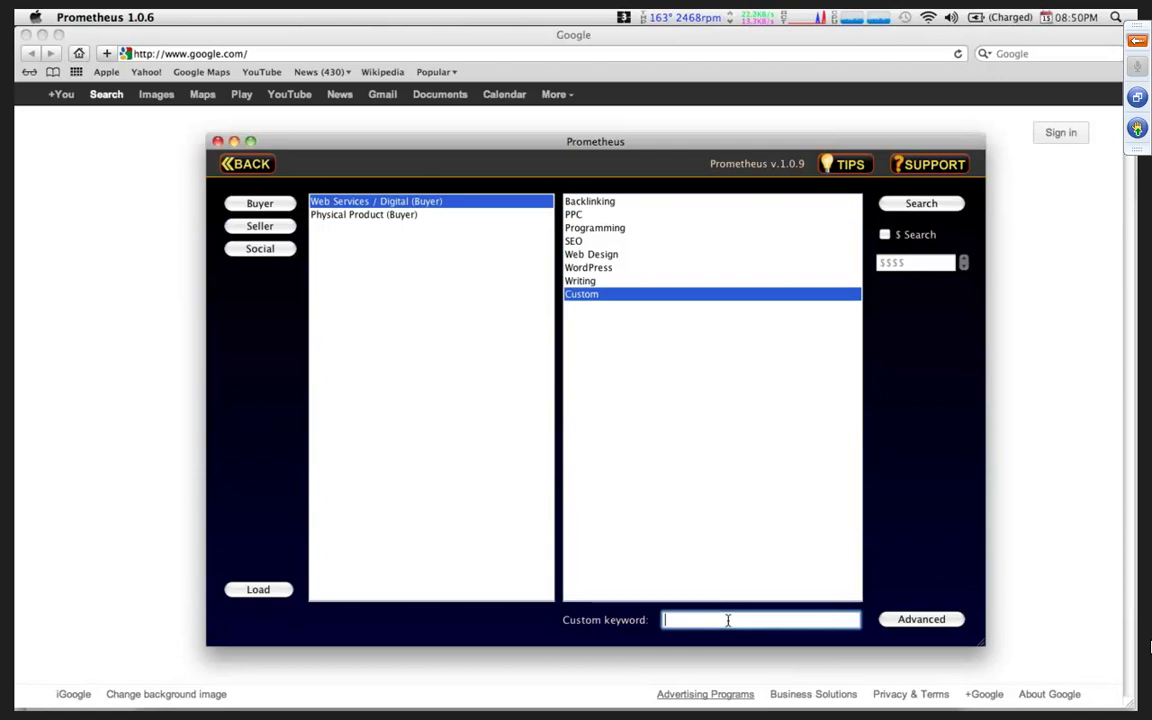
{"action": "type", "text": "iphone app"}
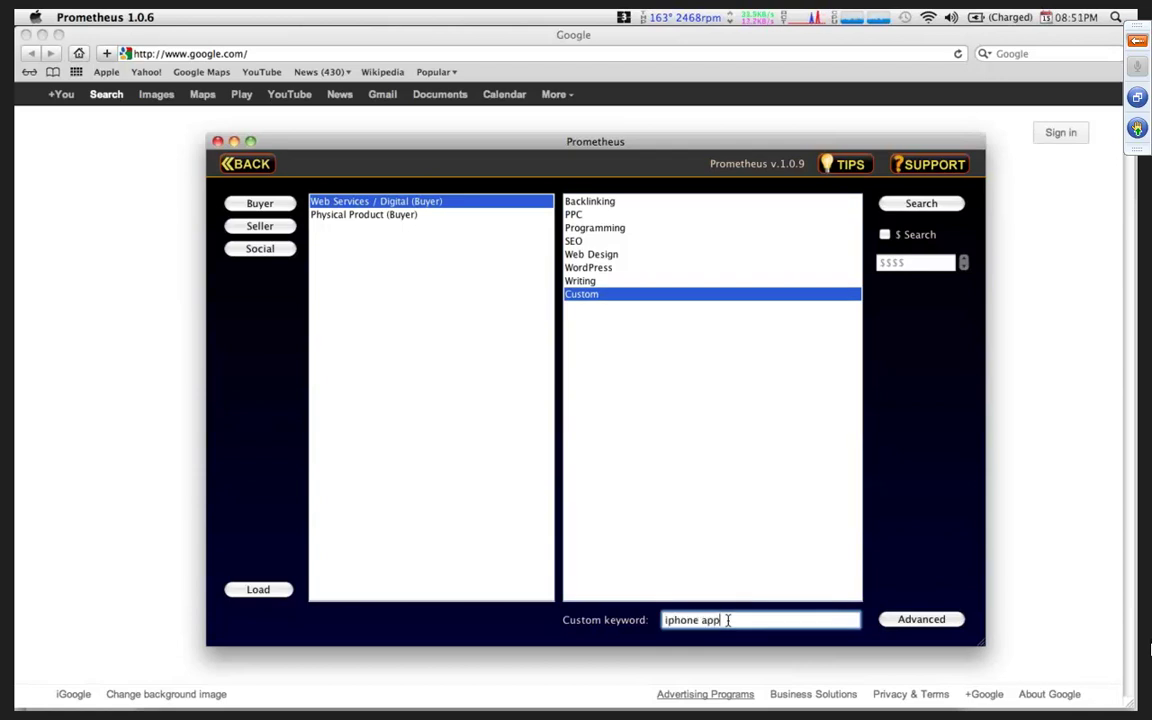
{"action": "left_click", "coordinate": [918, 204]}
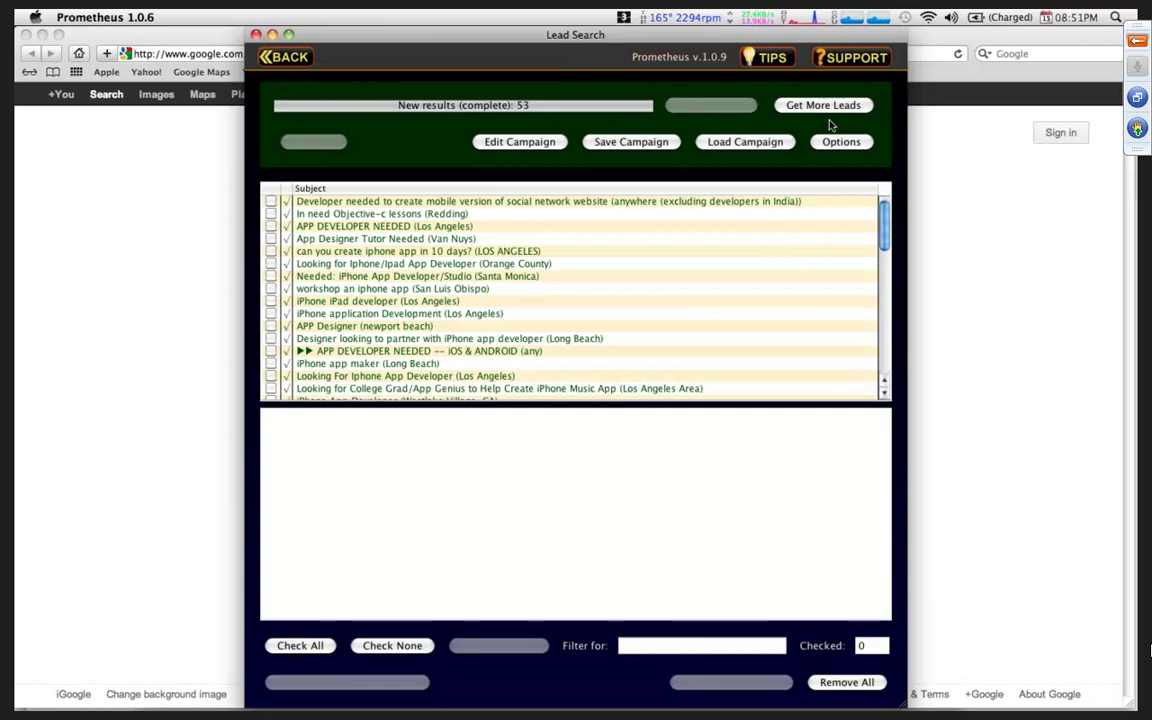
- Search the Physical Product buyer leads for the iPad category and stop the search before it finishes
{"action": "left_click", "coordinate": [287, 58]}
{"action": "left_click", "coordinate": [279, 229]}
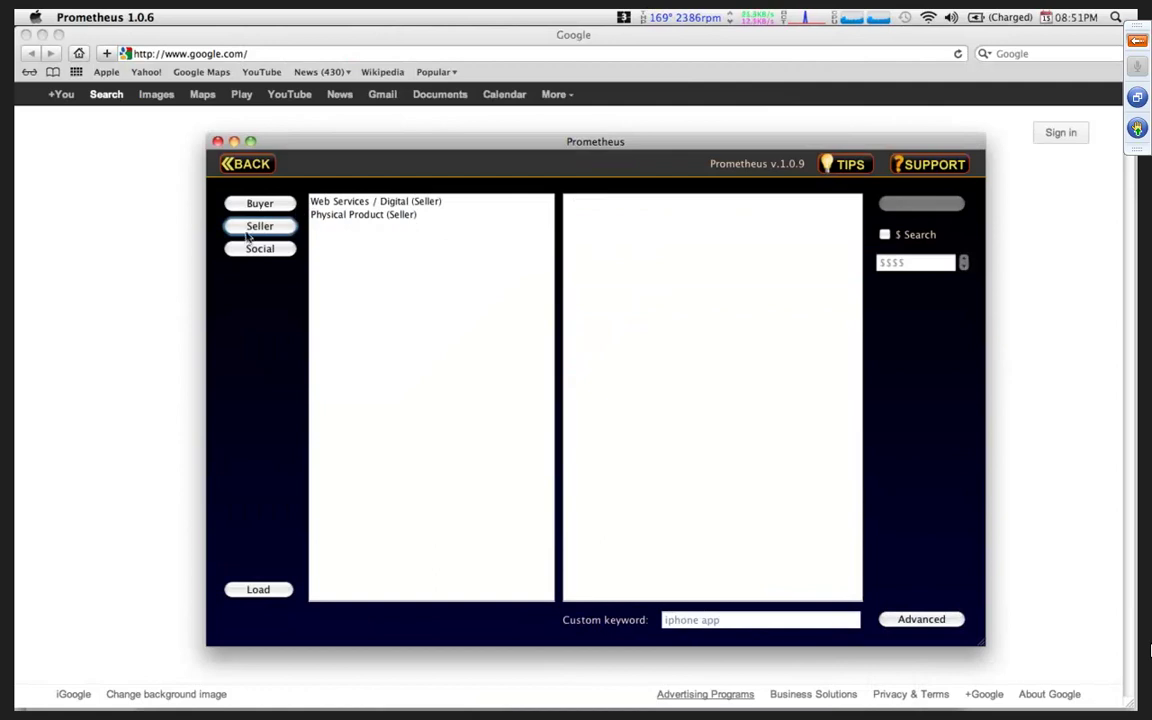
{"action": "left_click", "coordinate": [259, 202]}
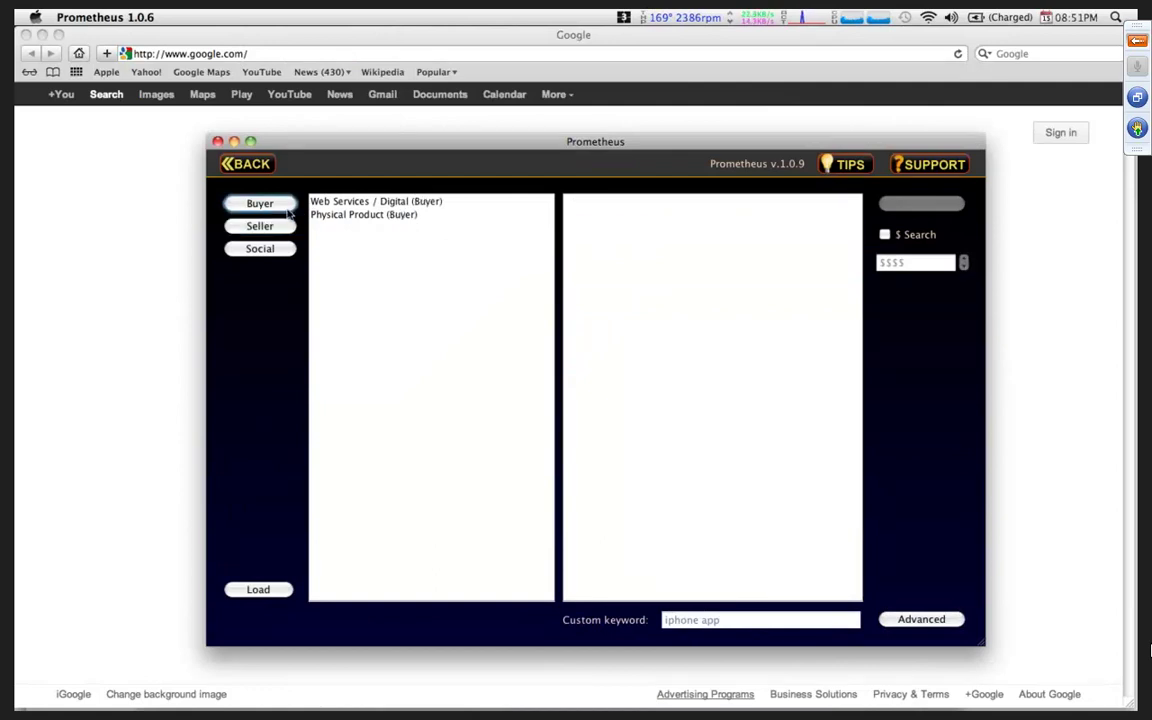
{"action": "left_click", "coordinate": [350, 216]}
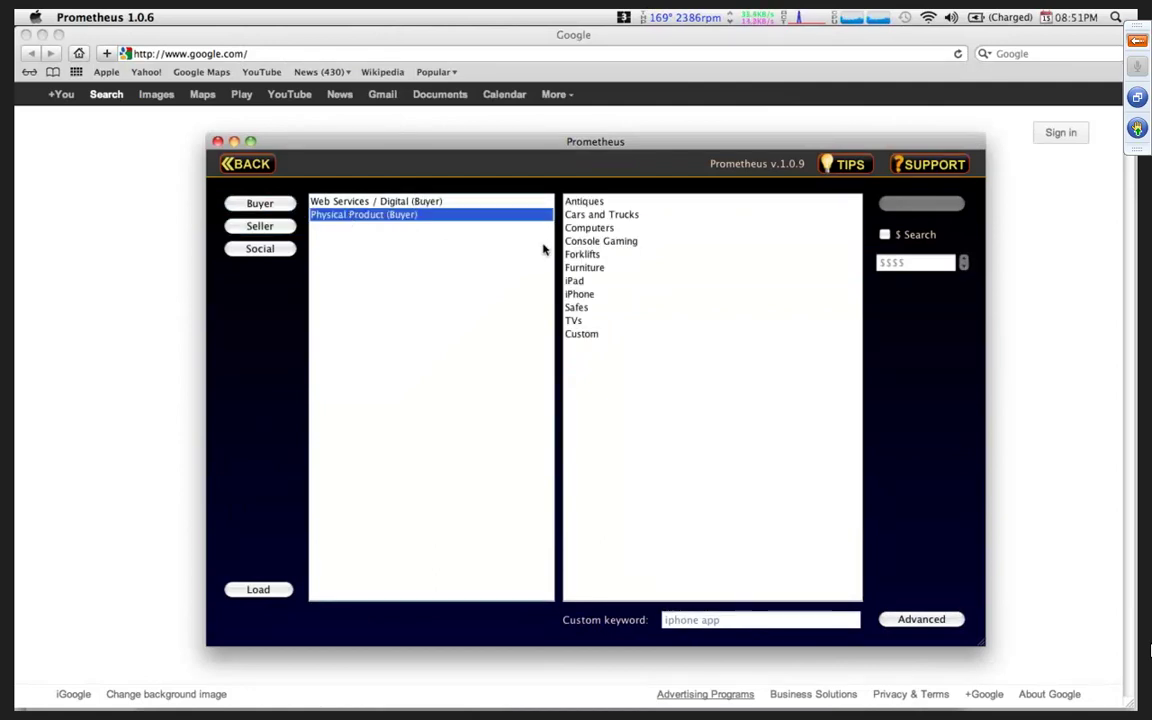
{"action": "left_click", "coordinate": [585, 283]}
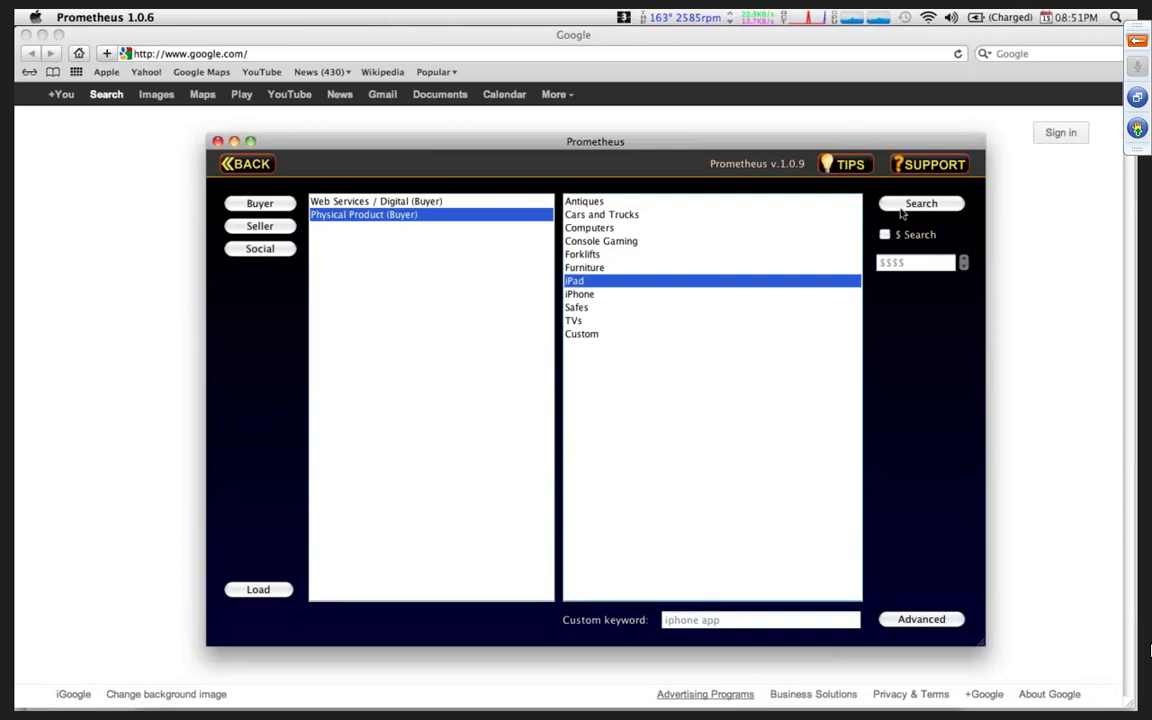
{"action": "left_click", "coordinate": [909, 205]}
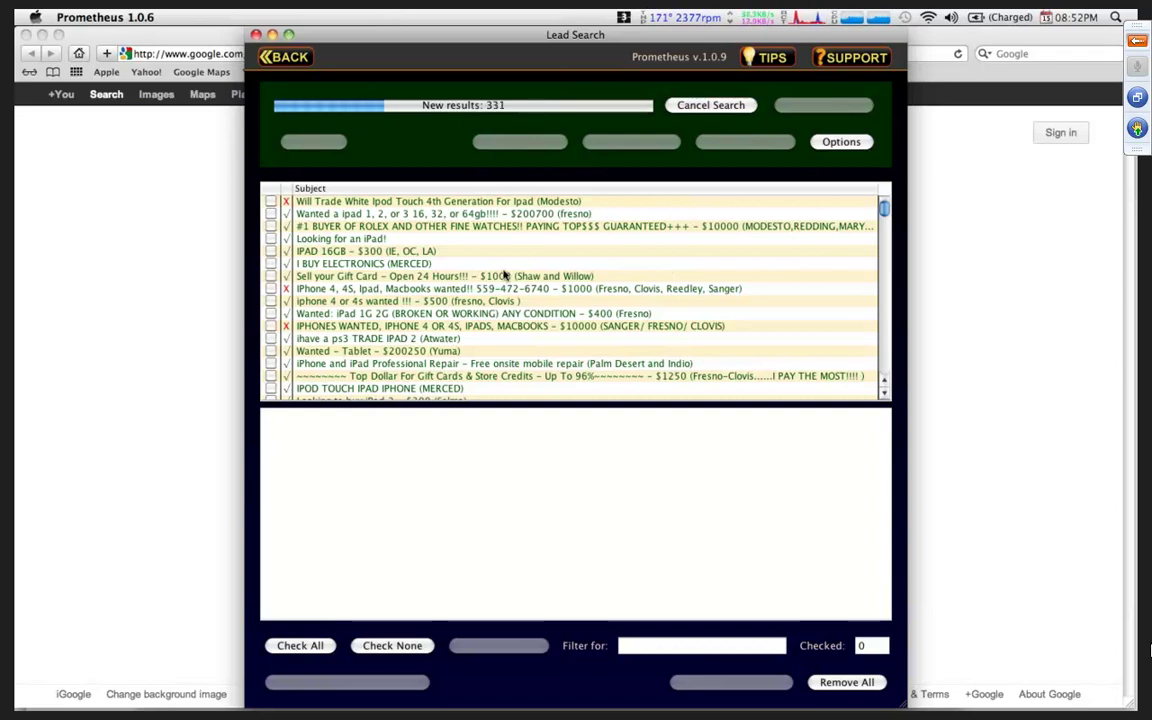
{"action": "left_click", "coordinate": [696, 106]}
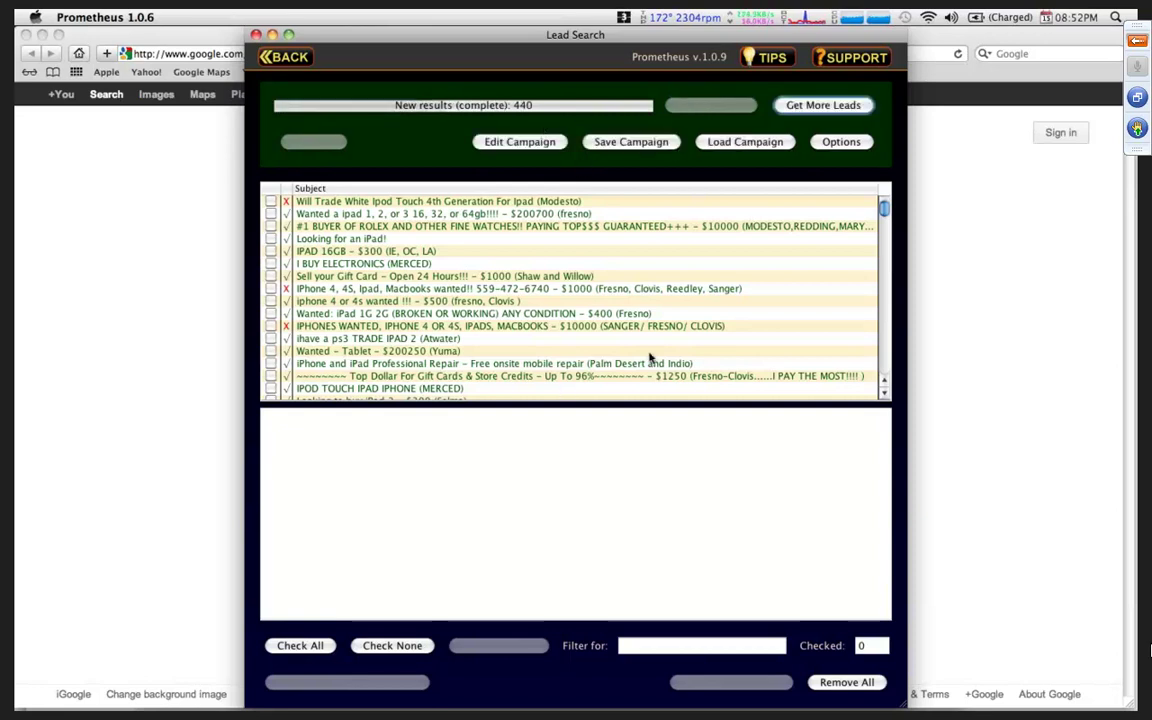
- Search the Physical Product social leads with the custom keyword "speeding ticket" and look over the results
{"action": "left_click", "coordinate": [285, 58]}
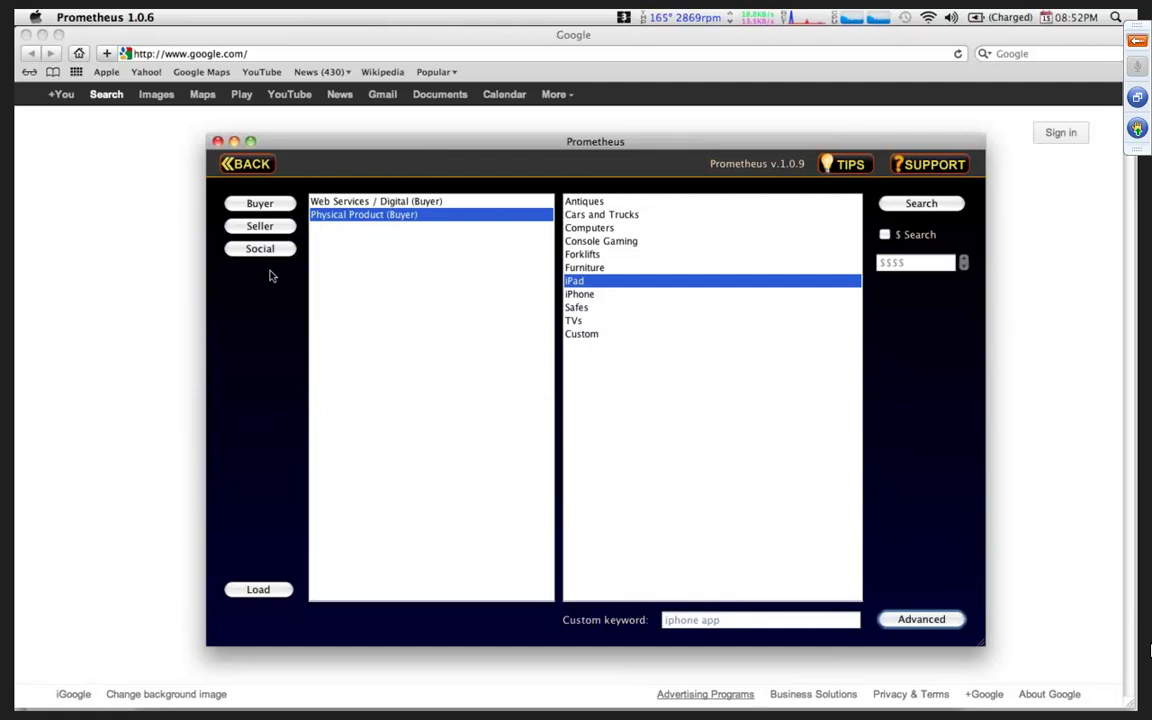
{"action": "left_click", "coordinate": [251, 250]}
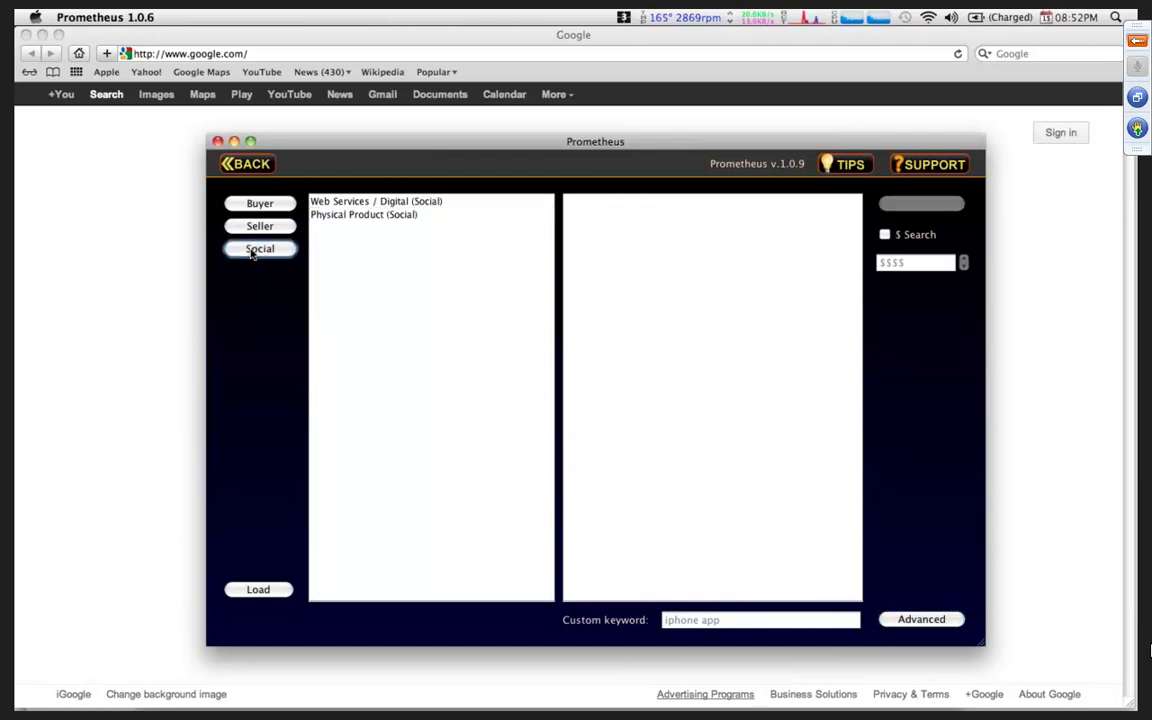
{"action": "left_click", "coordinate": [335, 216]}
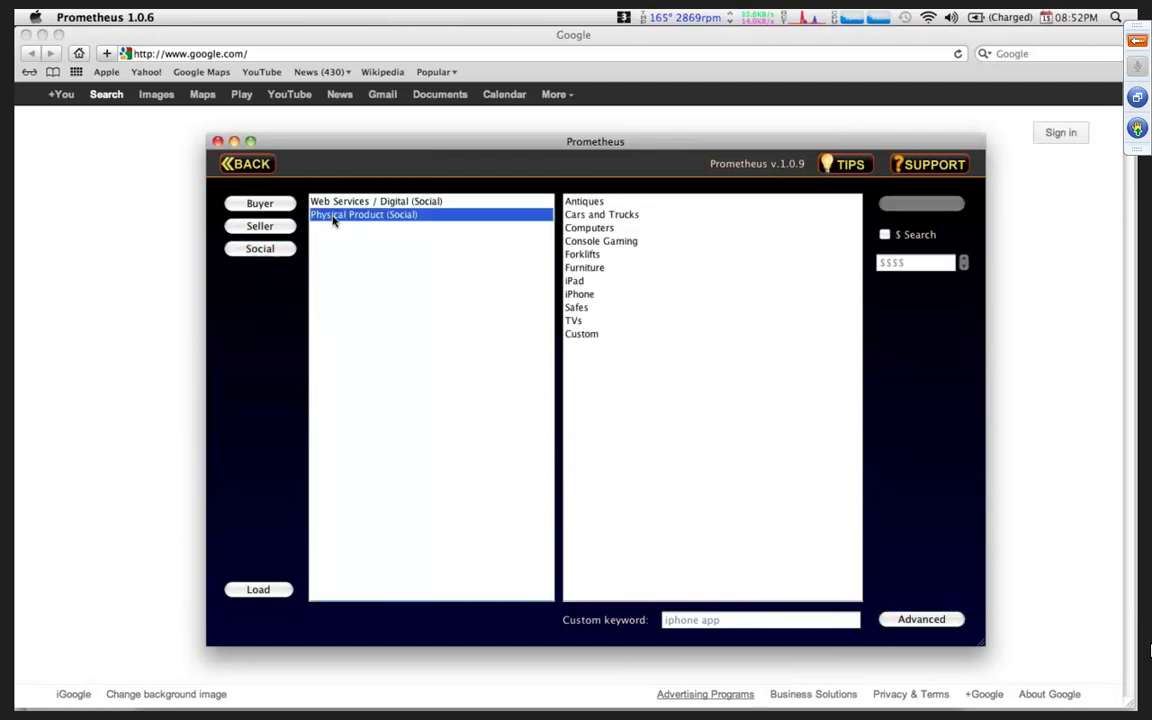
{"action": "left_click", "coordinate": [589, 335]}
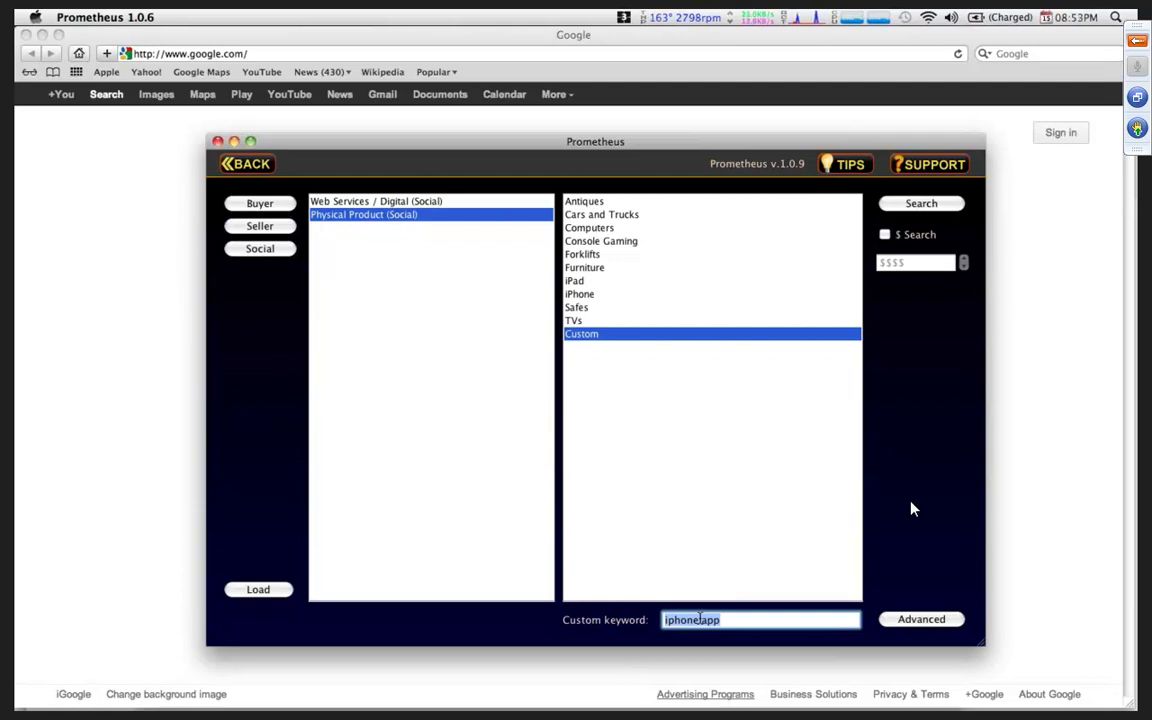
{"action": "type", "text": "speed"}
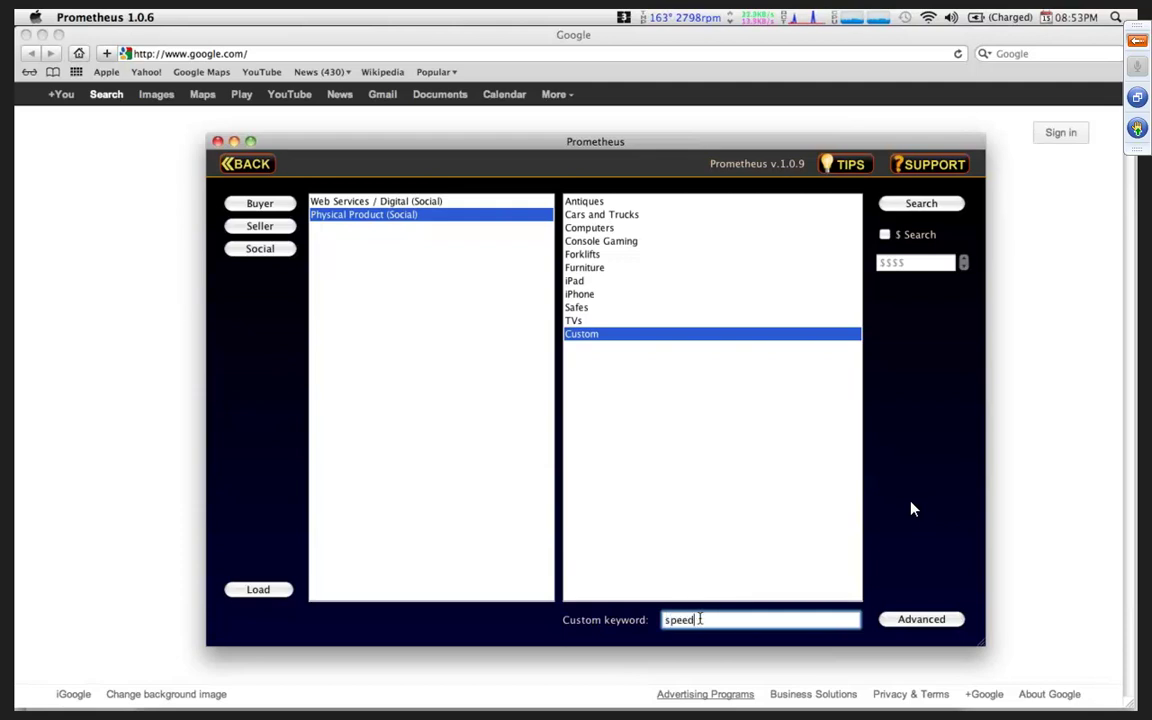
{"action": "type", "text": "ing ticket"}
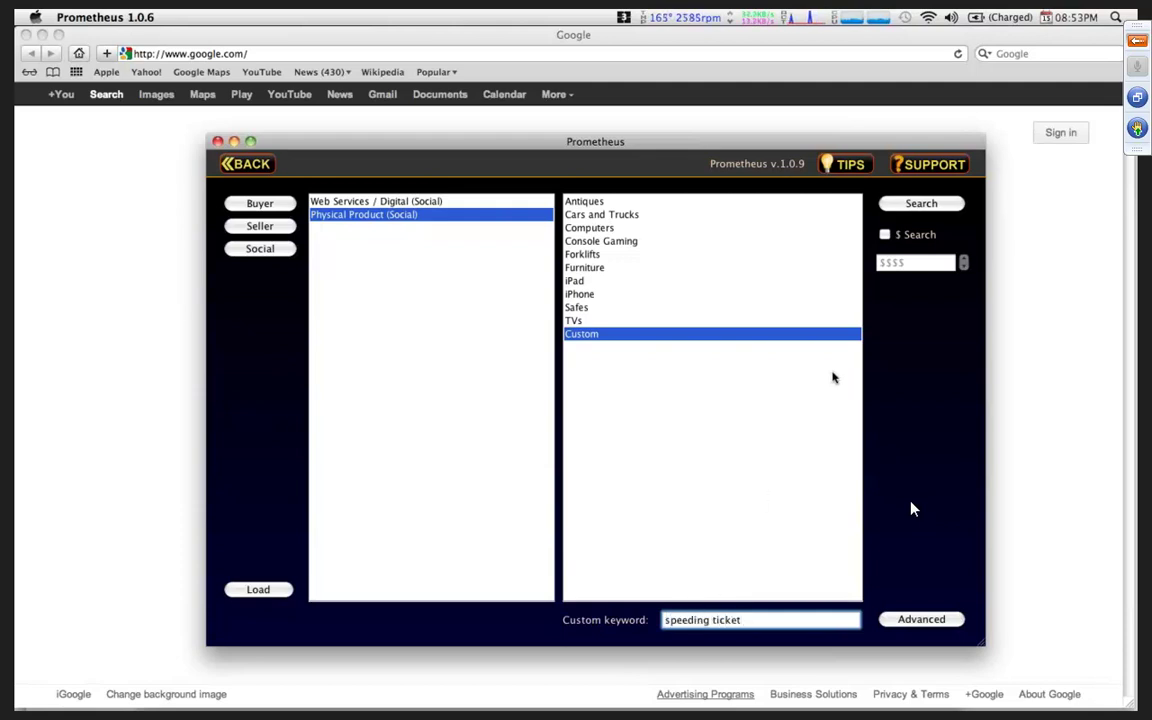
{"action": "left_click", "coordinate": [900, 205]}
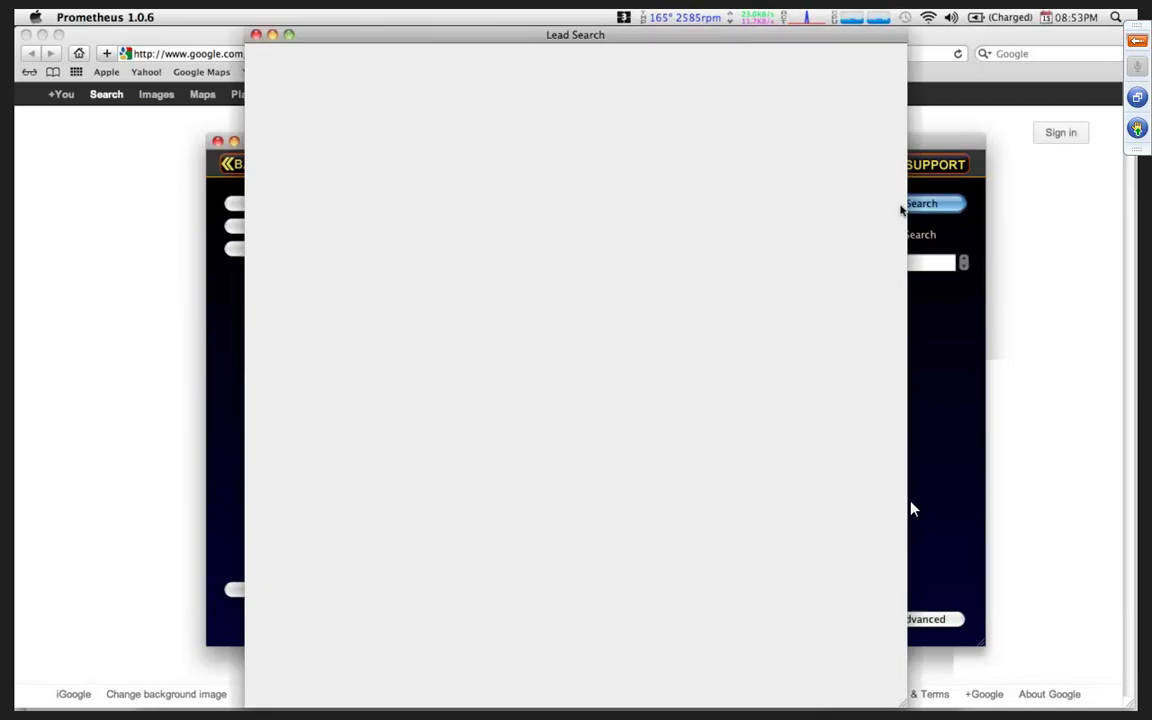
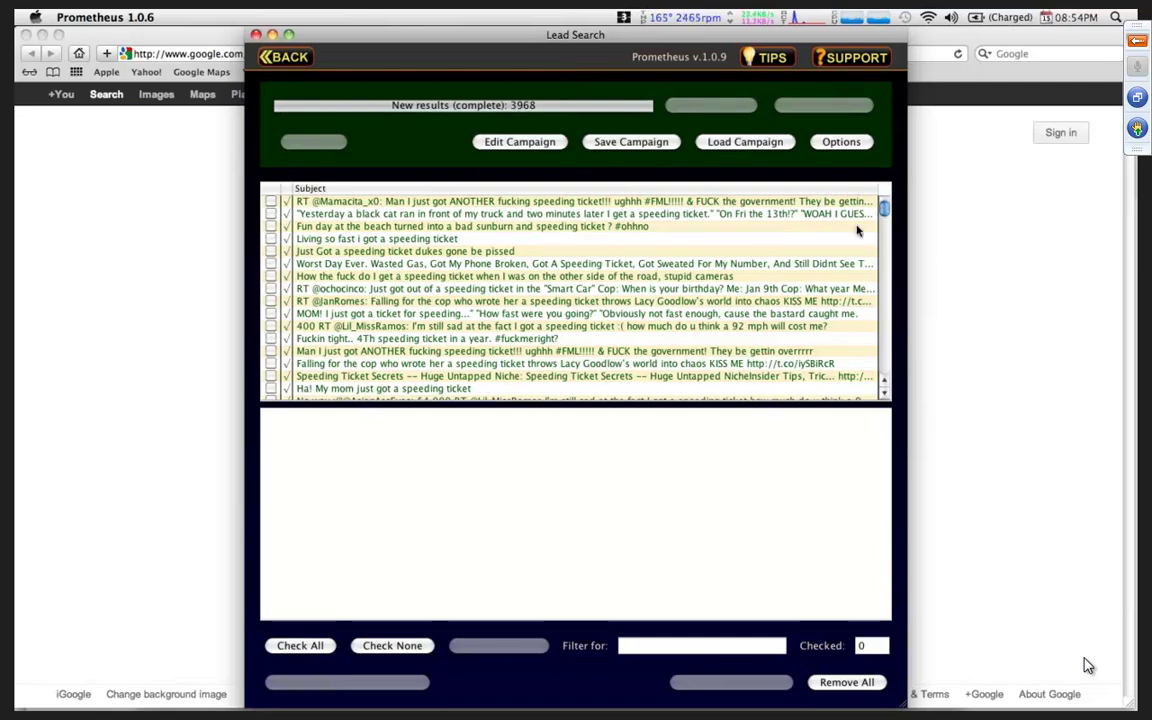
{"action": "mouse_move", "coordinate": [884, 215]}
{"action": "left_mouse_down"}
{"action": "mouse_move", "coordinate": [881, 310]}
{"action": "mouse_move", "coordinate": [893, 333]}
{"action": "mouse_move", "coordinate": [874, 193]}
{"action": "left_mouse_up"}
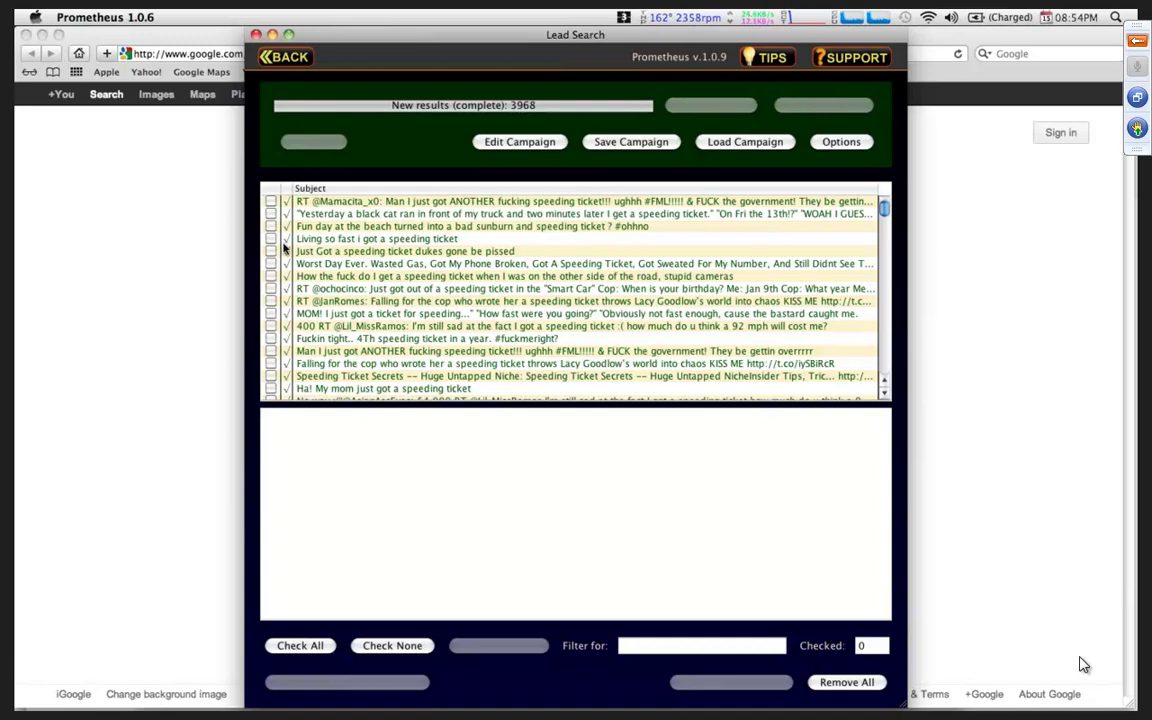
- Return from the lead search to the Prometheus start screen and open the Pandora tool
{"action": "left_click", "coordinate": [284, 58]}
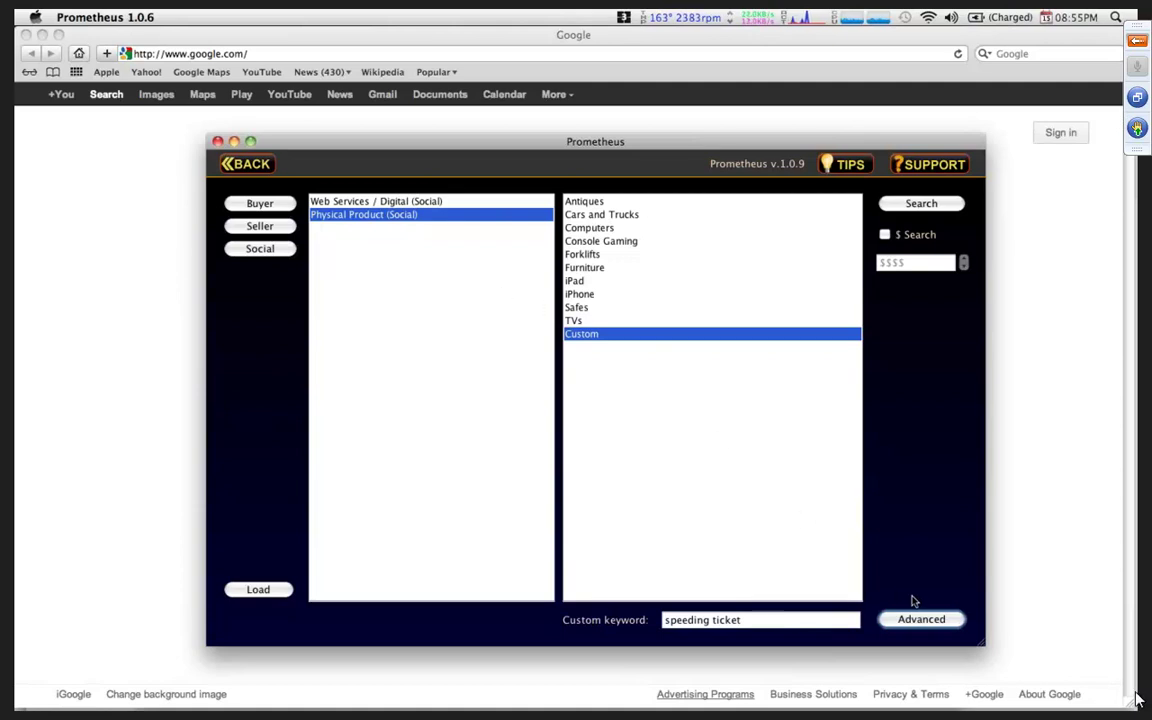
{"action": "left_click", "coordinate": [246, 165]}
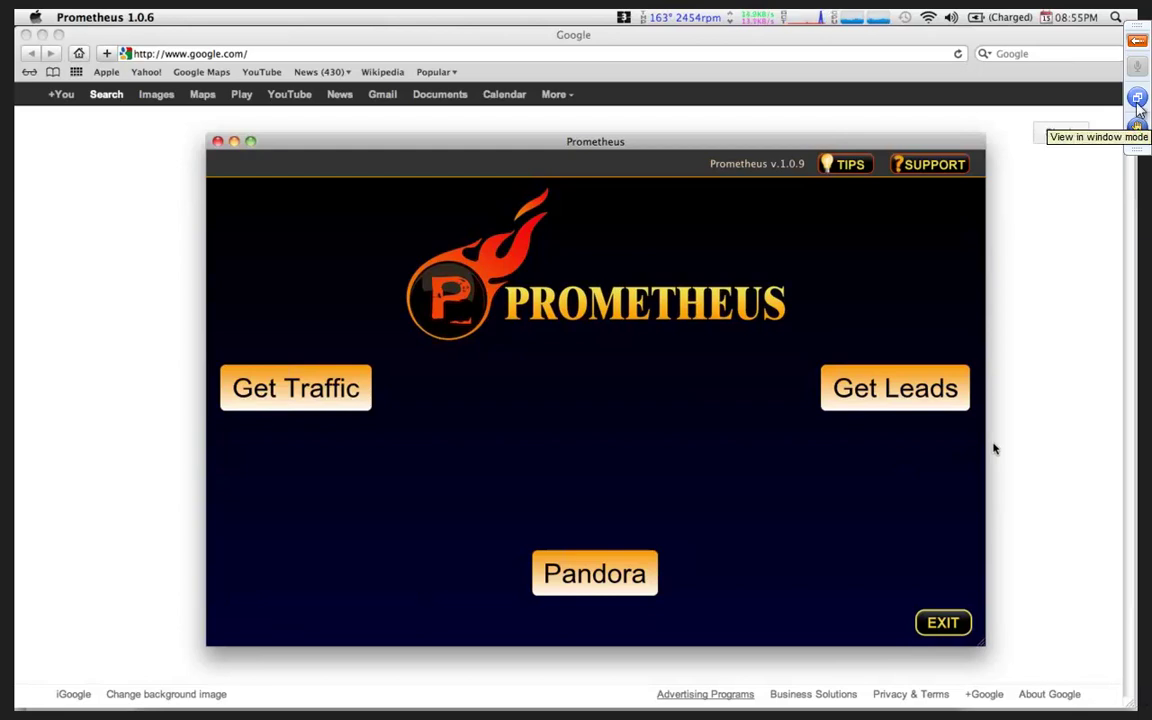
{"action": "left_click", "coordinate": [1138, 42]}
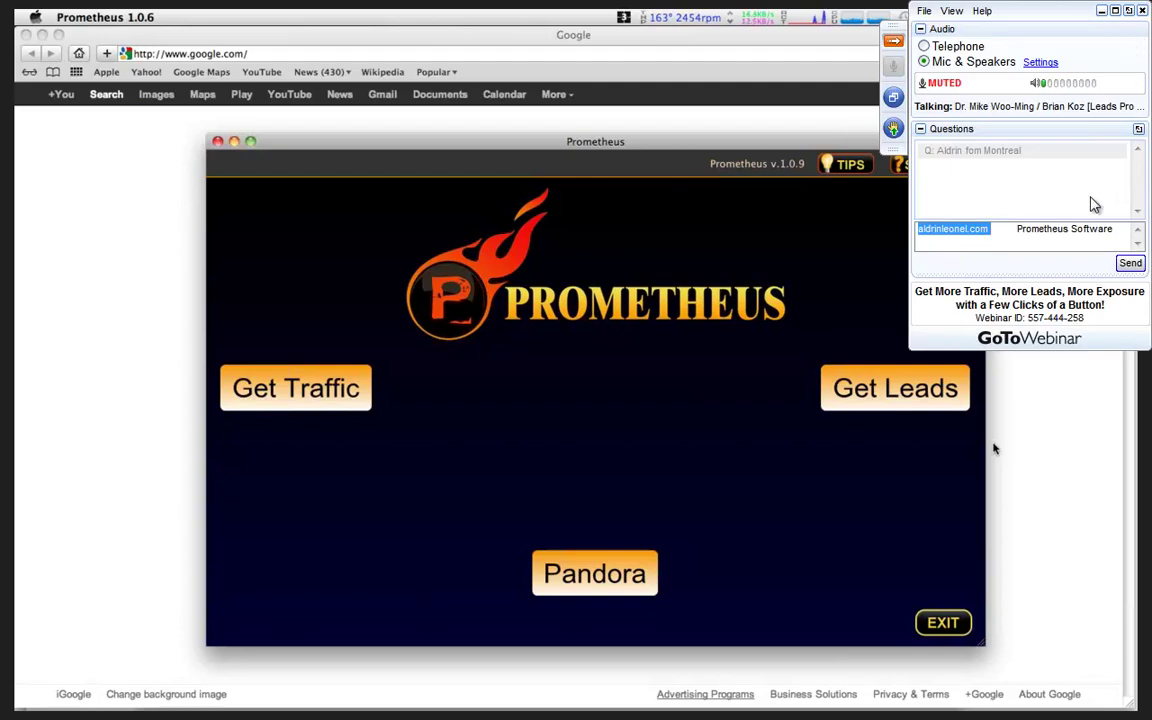
{"action": "left_click", "coordinate": [894, 44]}
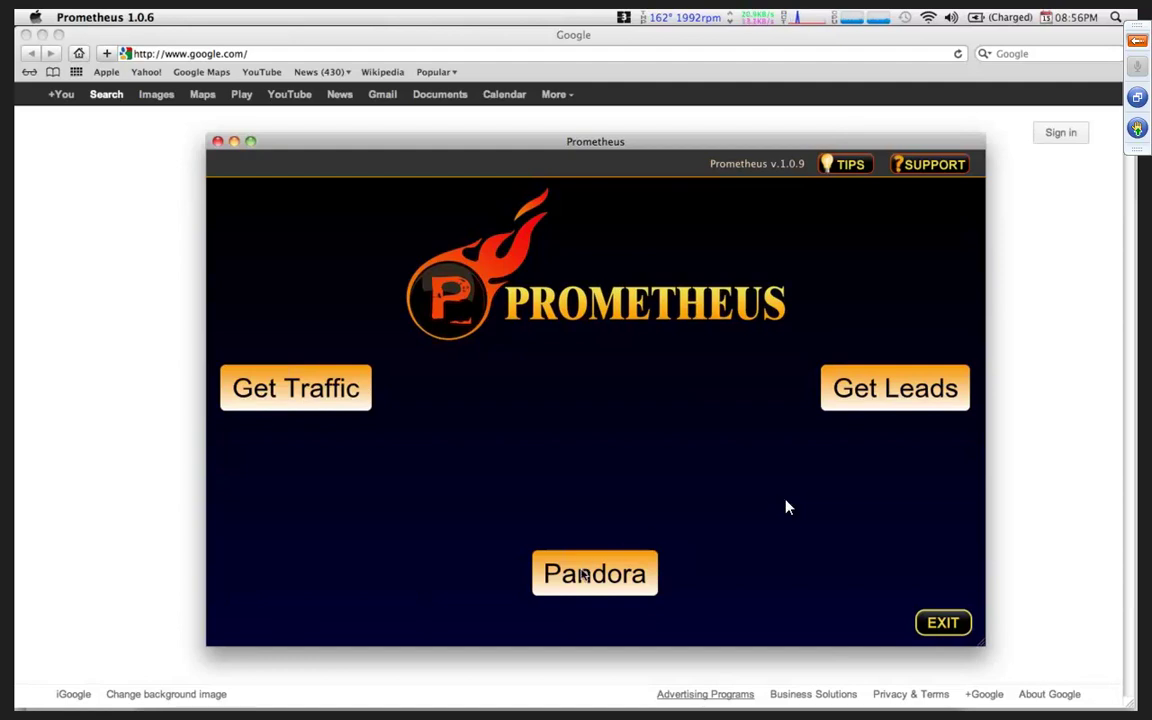
{"action": "left_click", "coordinate": [583, 575]}
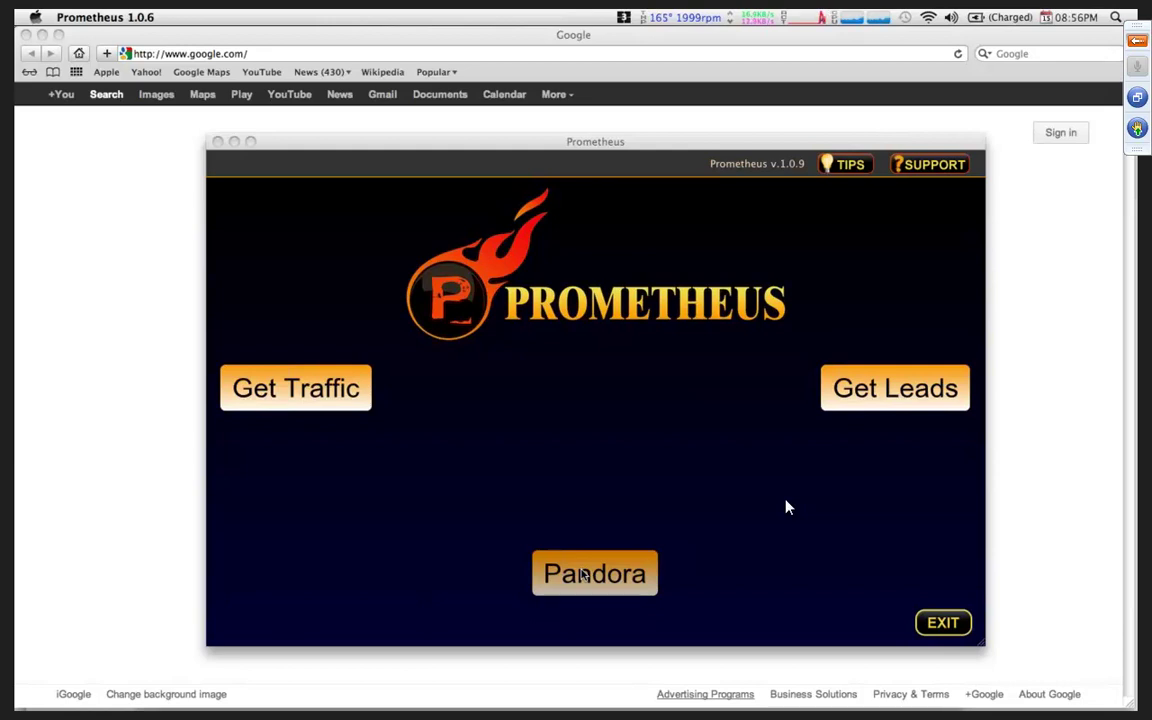
{"action": "left_click", "coordinate": [583, 574]}
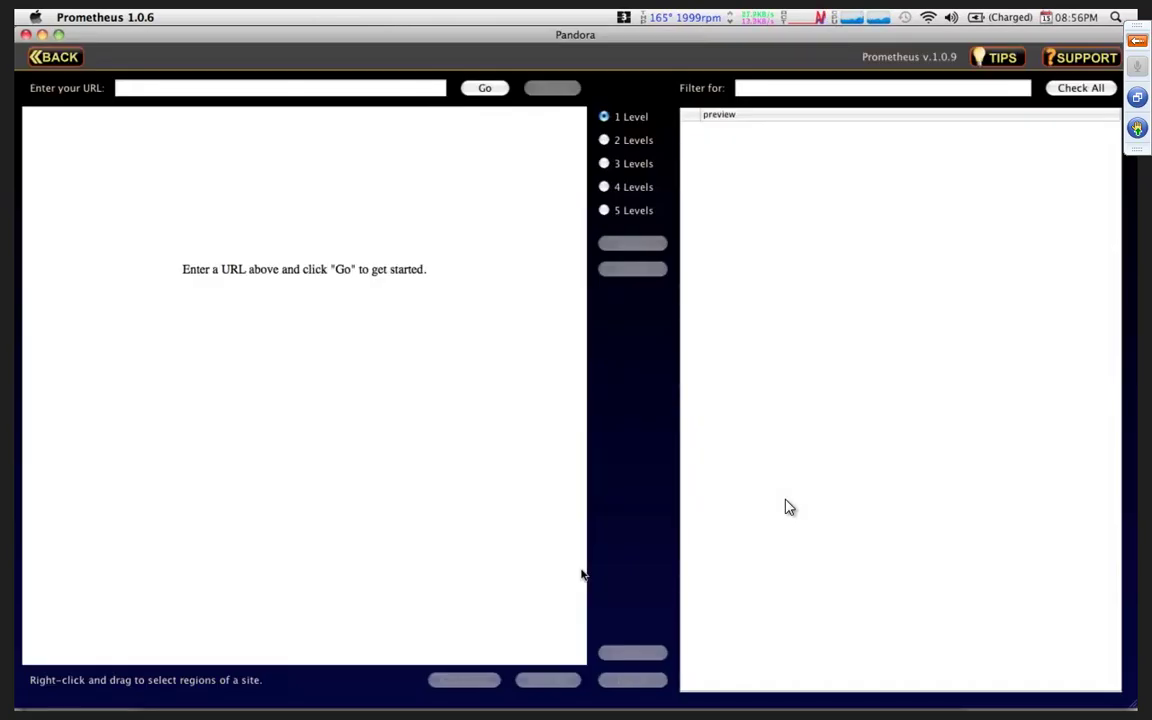
{"action": "left_click", "coordinate": [347, 88]}
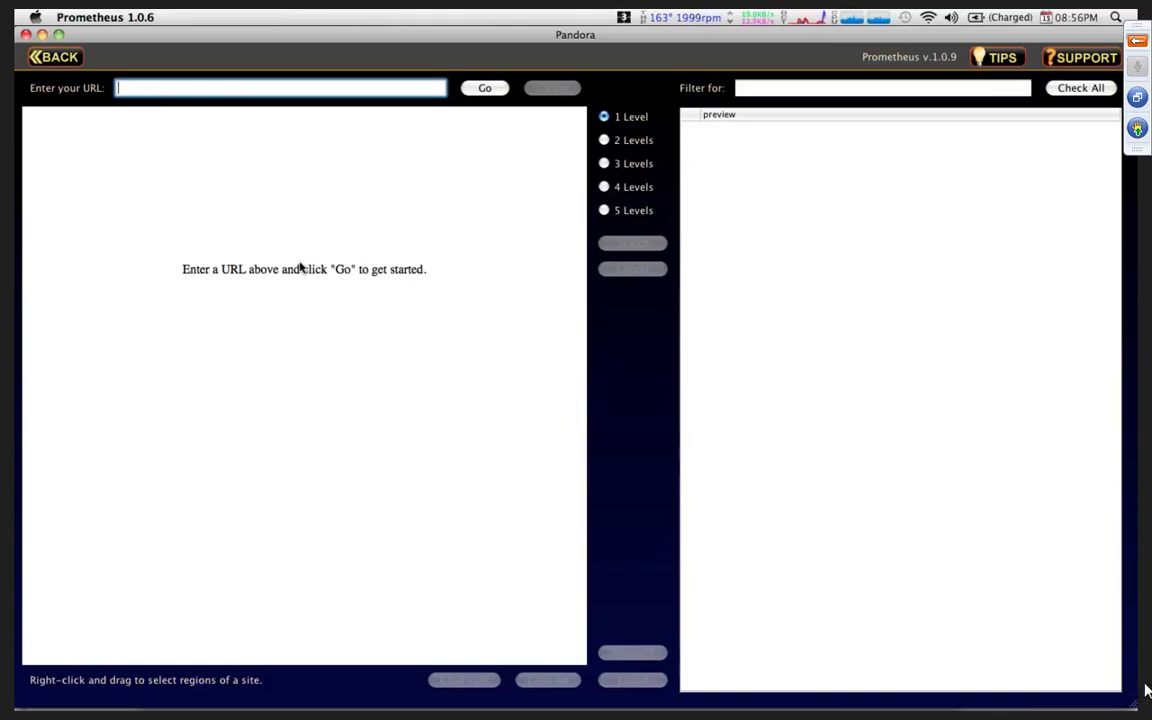
{"action": "type", "text": "www.freeinvest"}
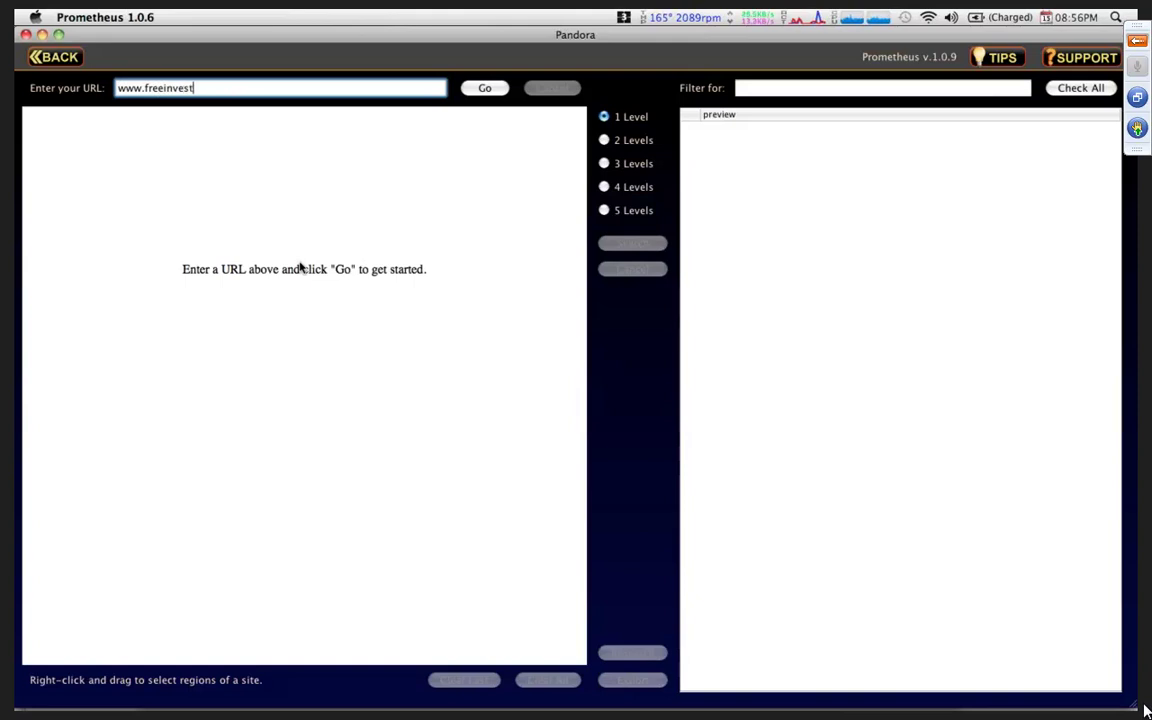
{"action": "type", "text": "ordirectory.com"}
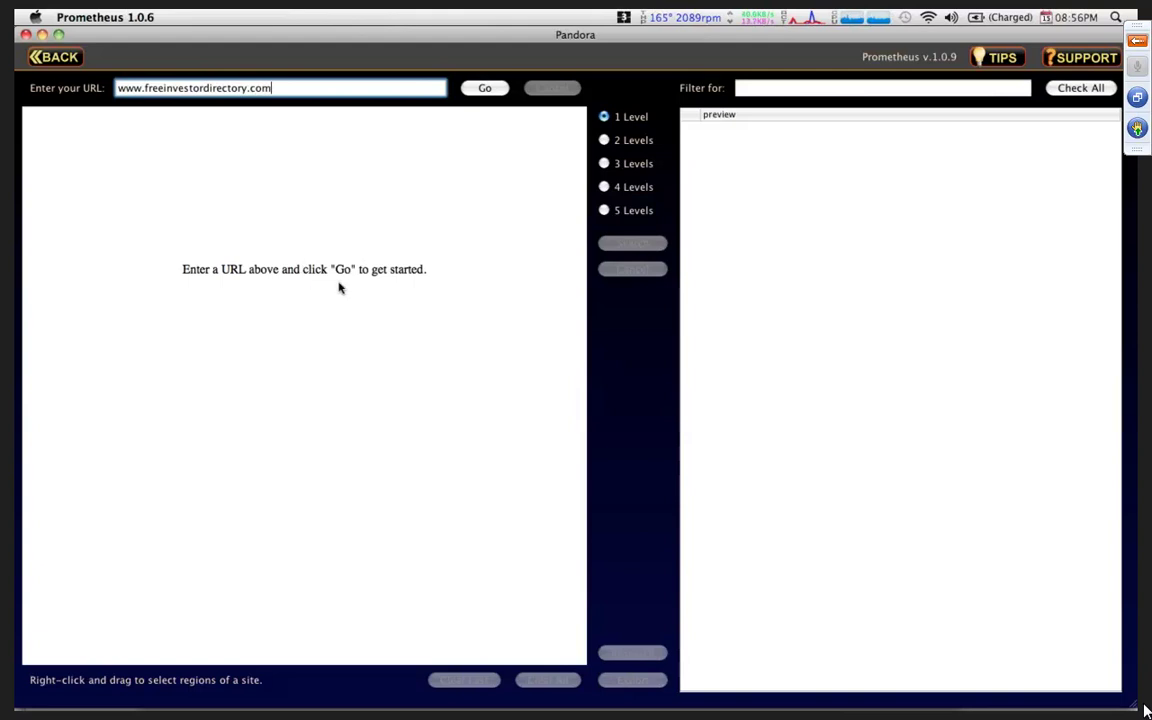
{"action": "left_click", "coordinate": [483, 89]}
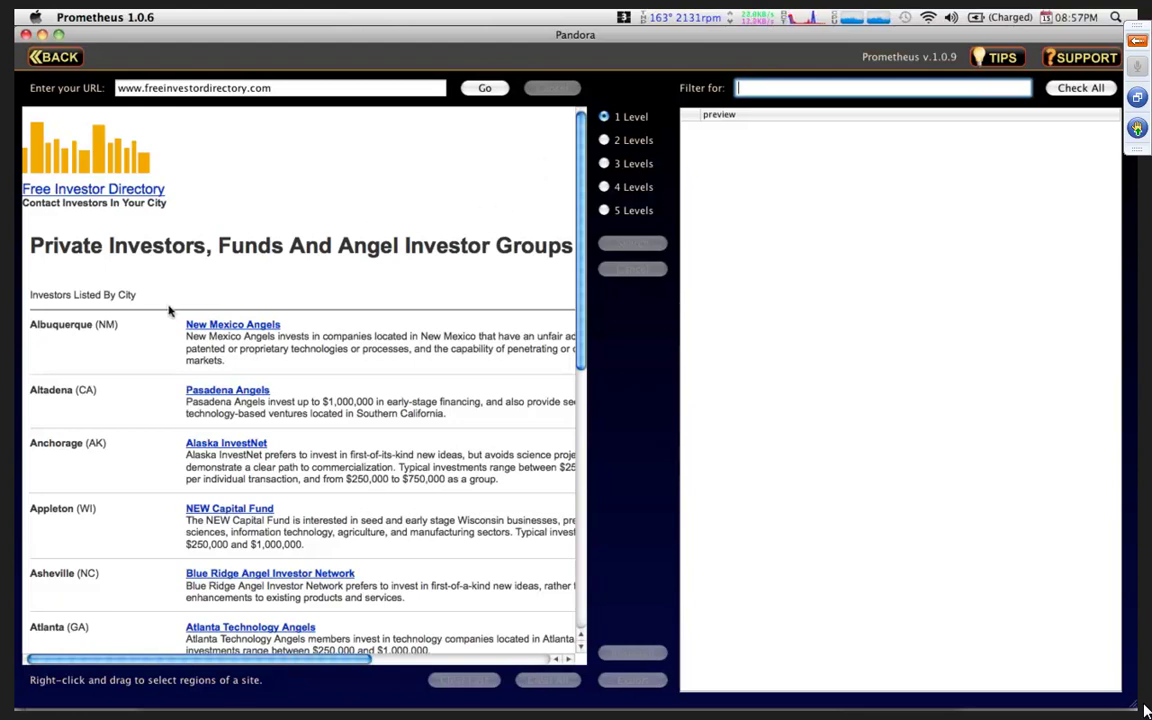
{"action": "mouse_move", "coordinate": [169, 310]}
{"action": "left_mouse_down"}
{"action": "mouse_move", "coordinate": [262, 404]}
{"action": "mouse_move", "coordinate": [305, 425]}
{"action": "left_mouse_up"}
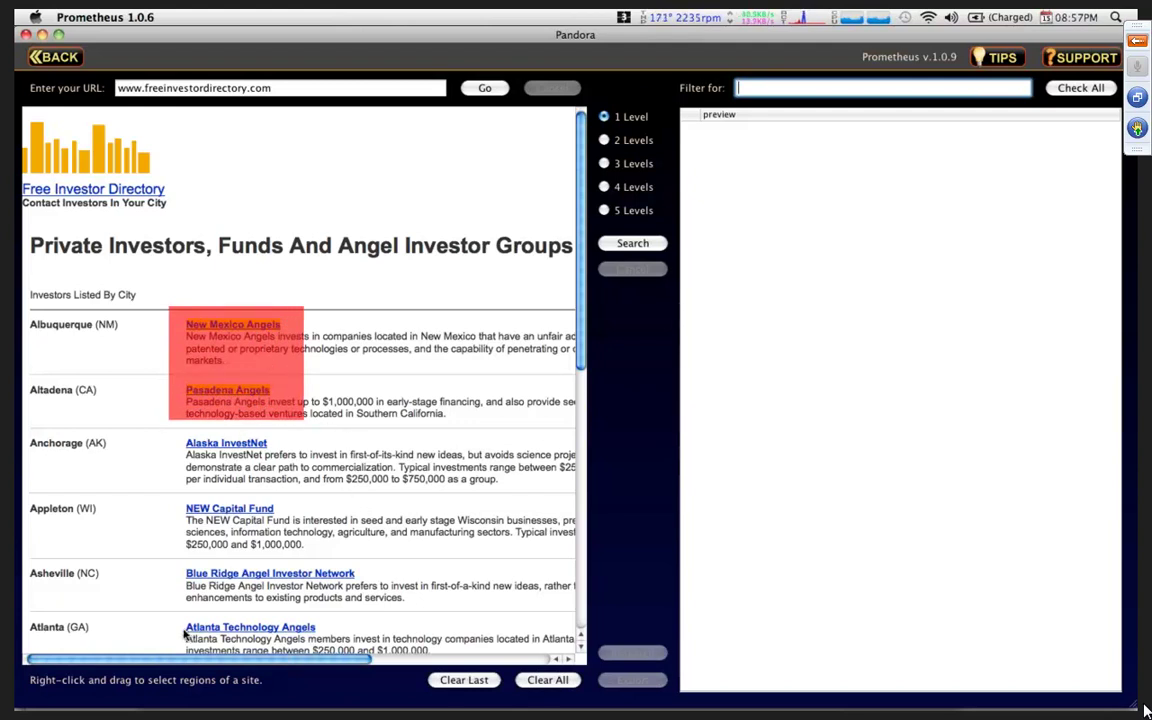
{"action": "left_click_drag", "start_coordinate": [172, 614], "coordinate": [346, 650]}
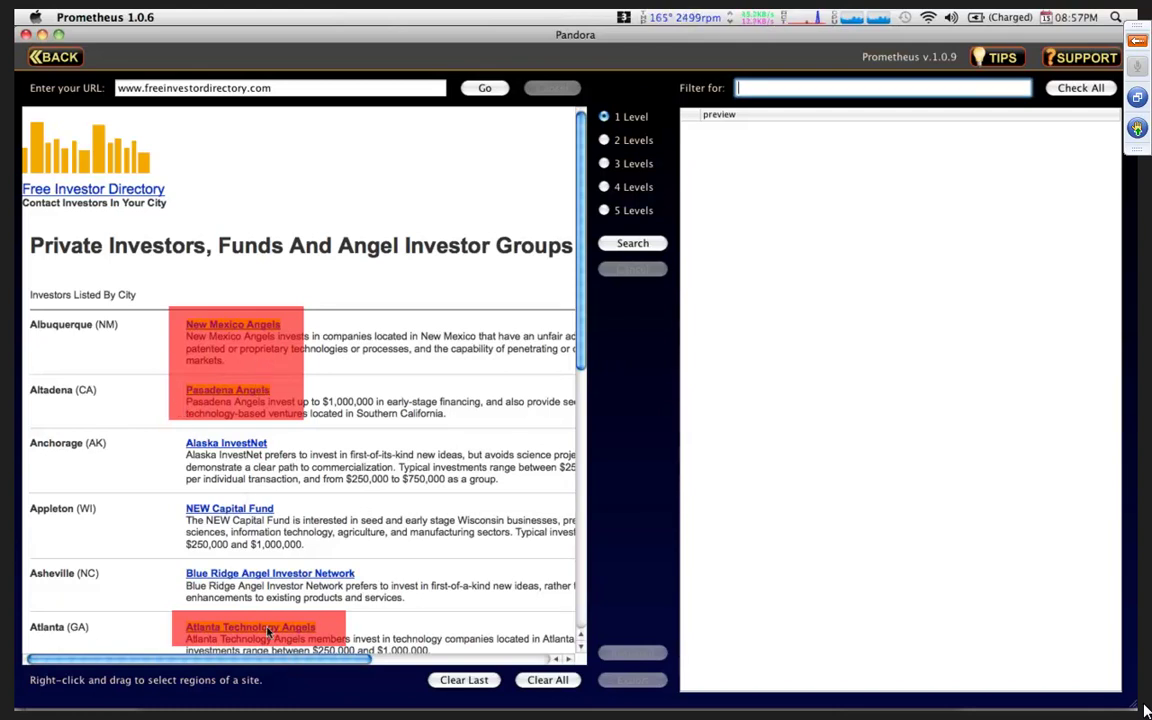
- Search the marked regions 3 levels deep for contacts and check the fourth result, about corporate strategies and growth plans
{"action": "left_click", "coordinate": [628, 163]}
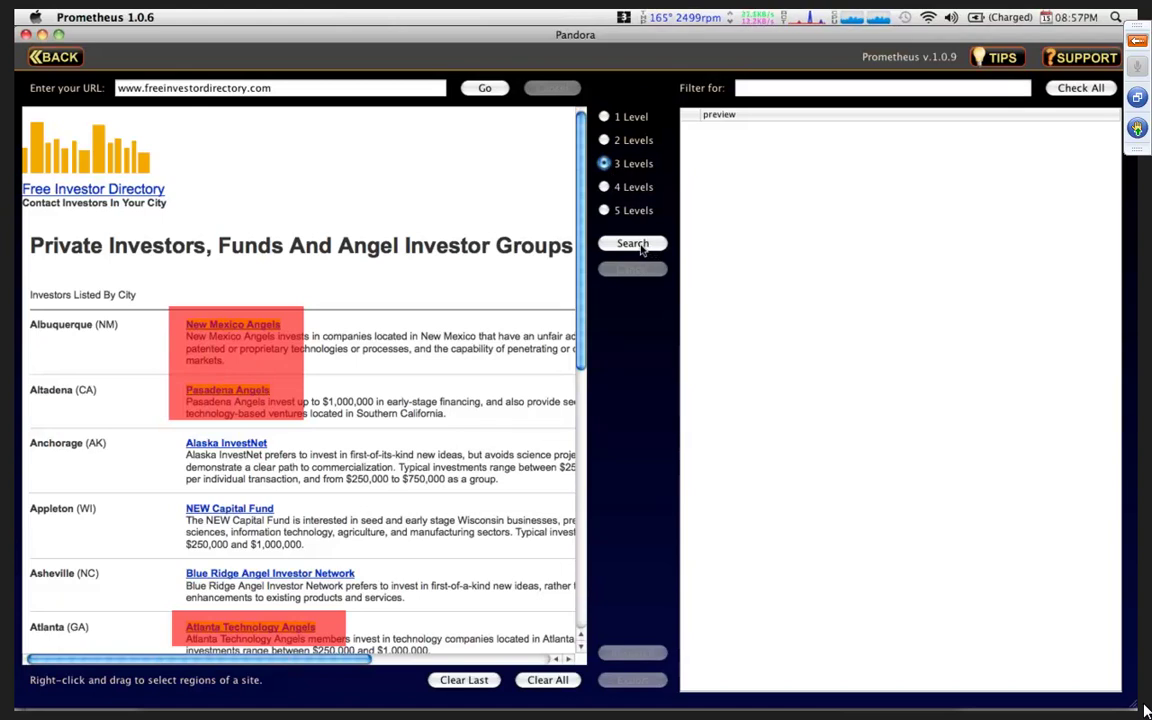
{"action": "left_click", "coordinate": [641, 246]}
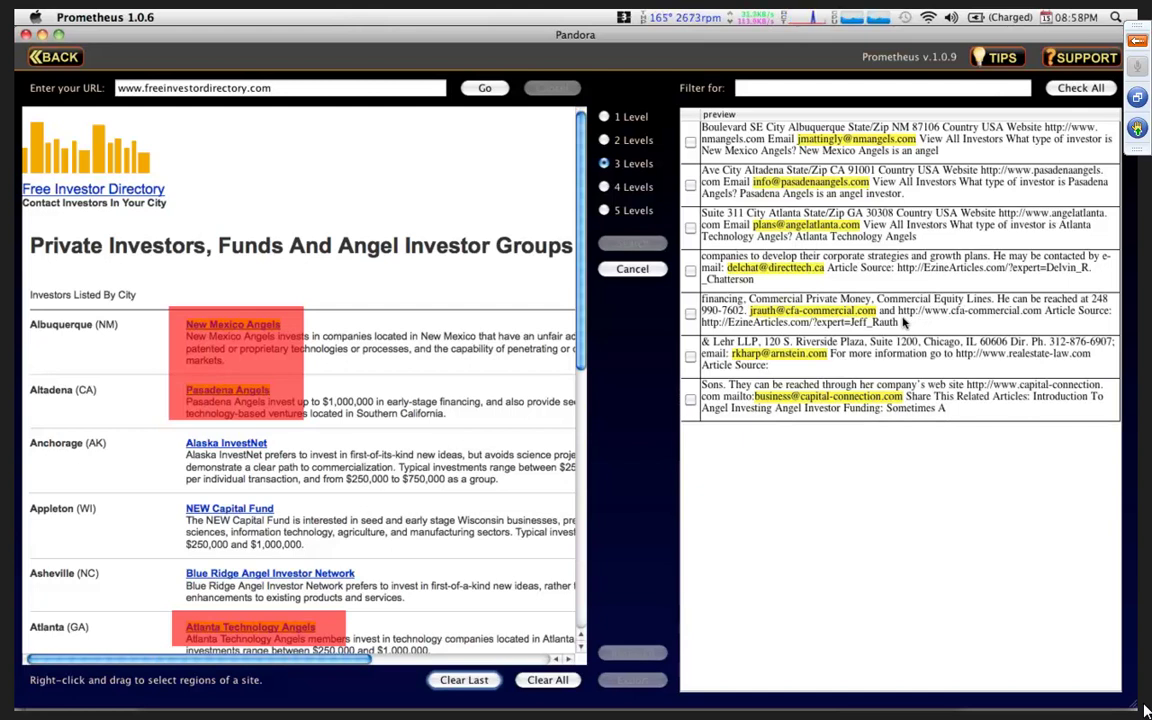
{"action": "left_click", "coordinate": [690, 270]}
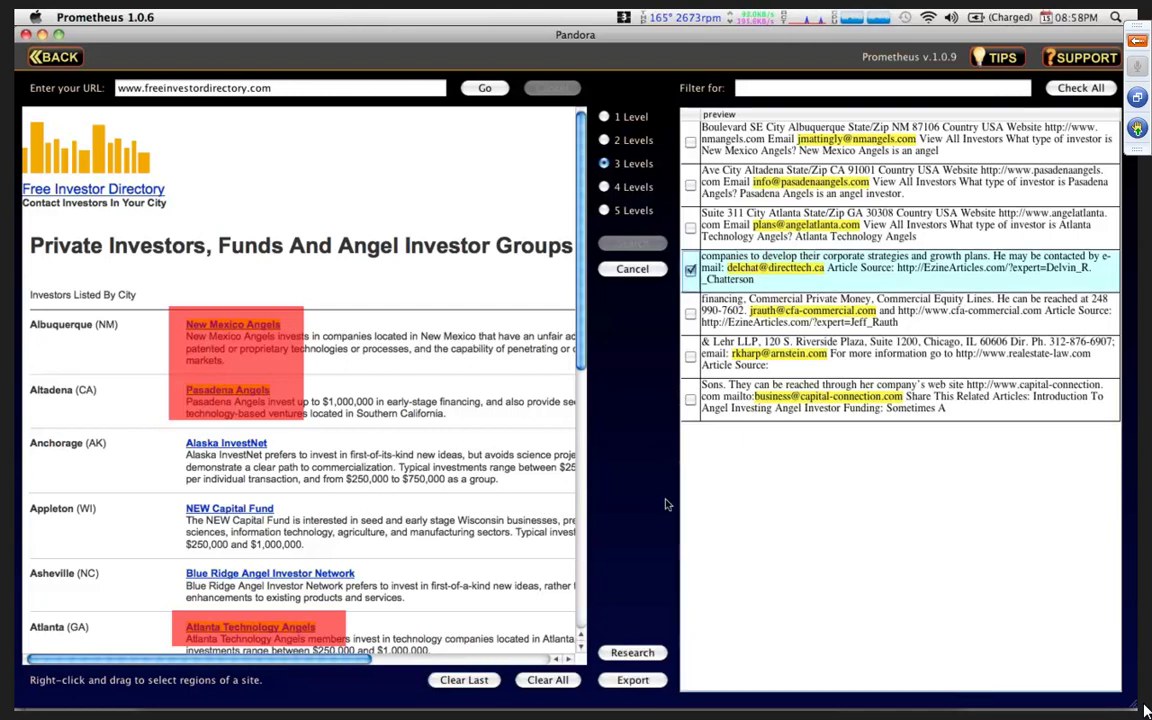
- Stop the running 3-level contact search and clear all marked regions together with the collected results
{"action": "left_click", "coordinate": [634, 652]}
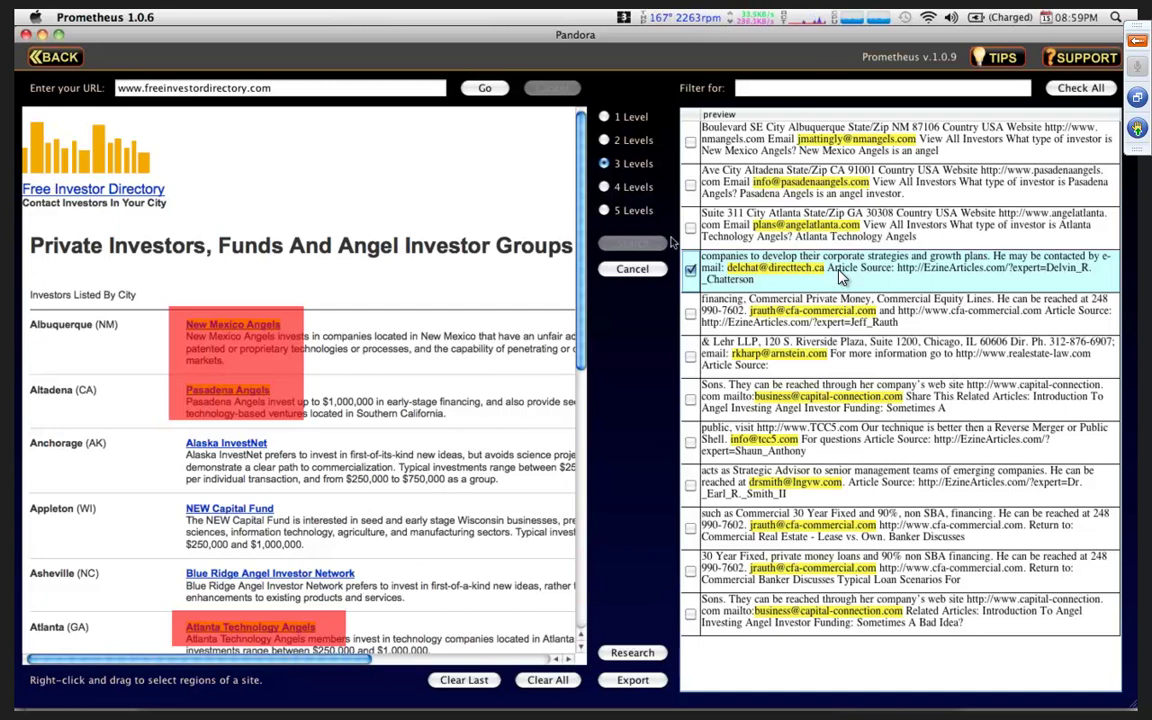
{"action": "left_click", "coordinate": [632, 269]}
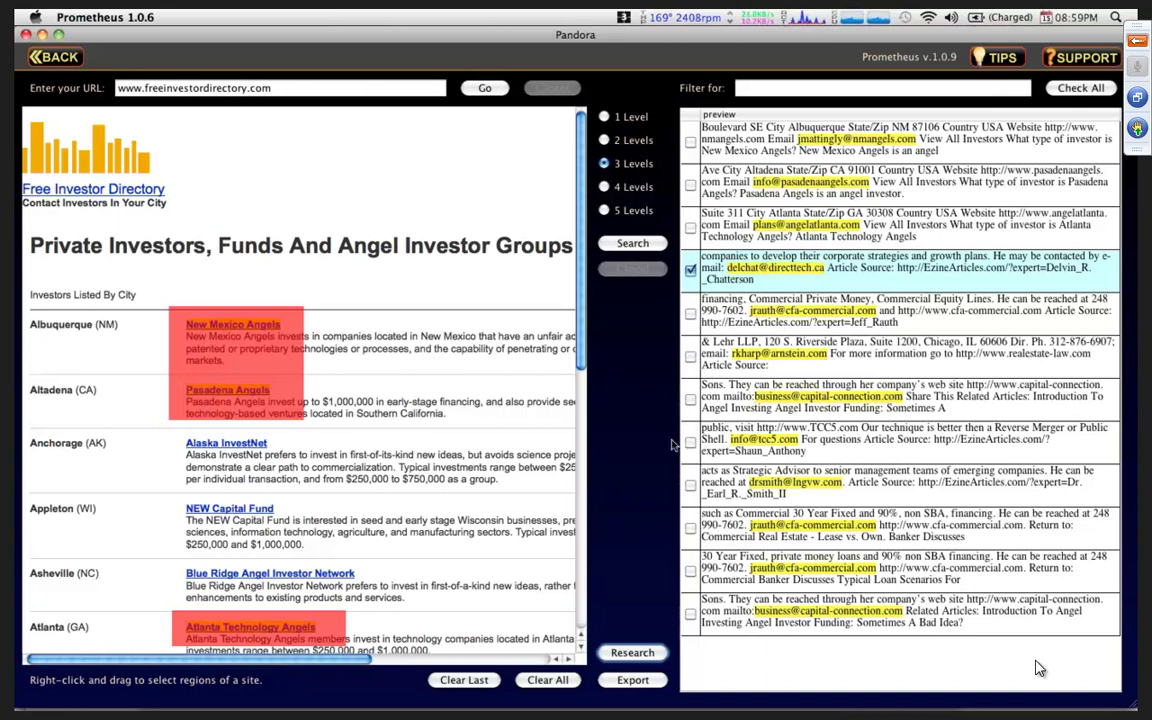
{"action": "left_click", "coordinate": [545, 680]}
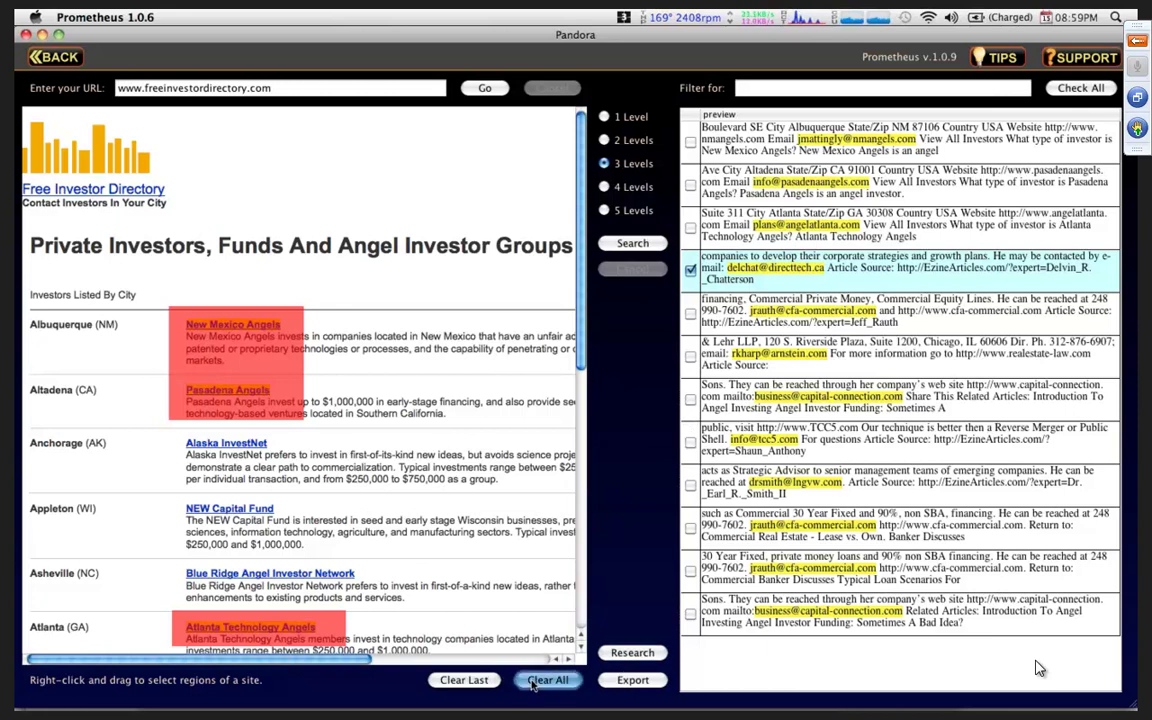
- Load forums.digitalpoint.com in Pandora in place of the investor directory site
{"action": "triple_click", "coordinate": [213, 87]}
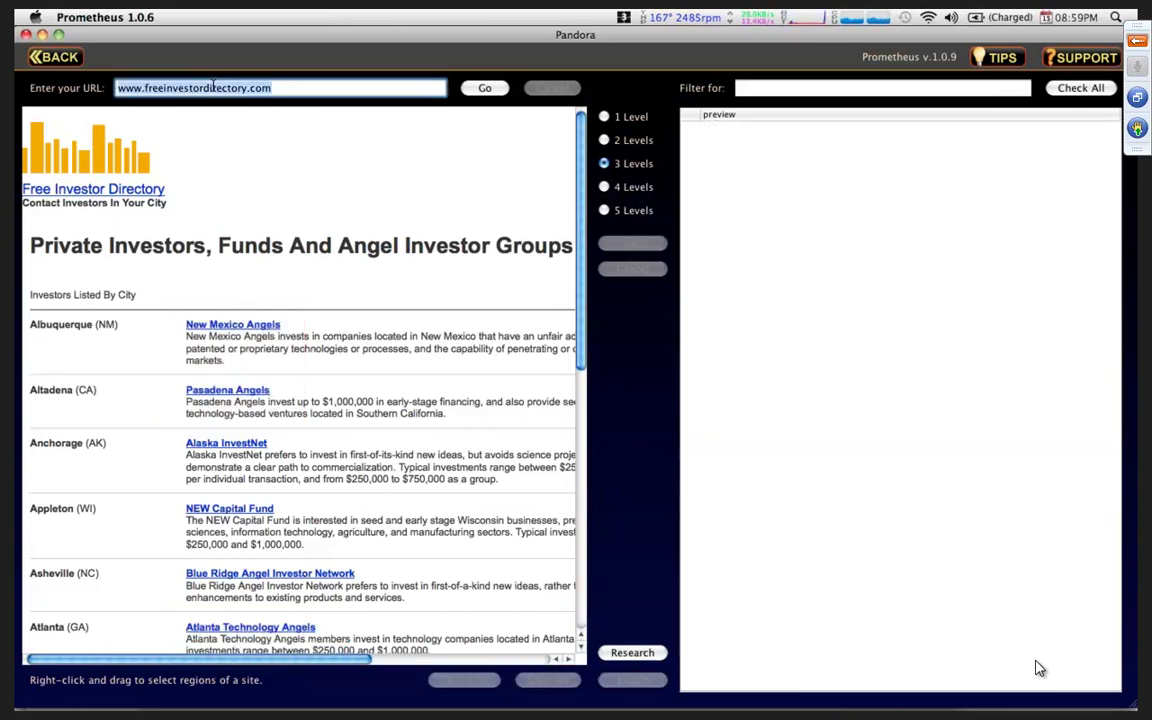
{"action": "type", "text": "forums.digital"}
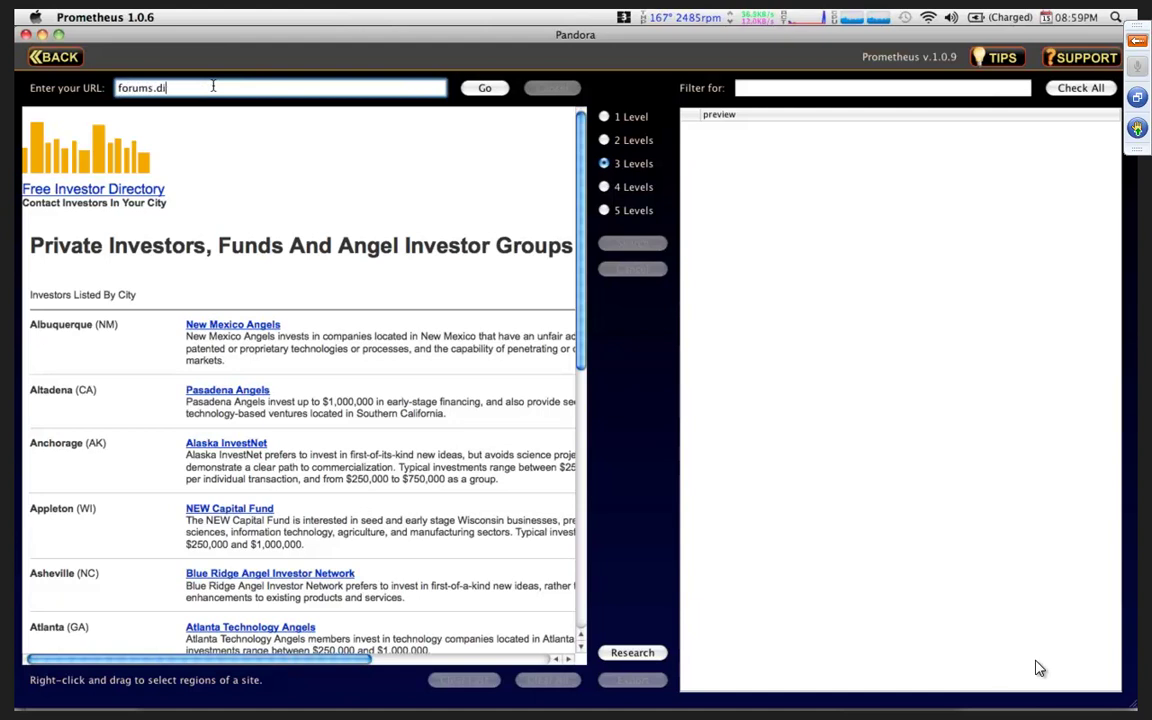
{"action": "type", "text": "point.com"}
{"action": "left_click", "coordinate": [478, 88]}
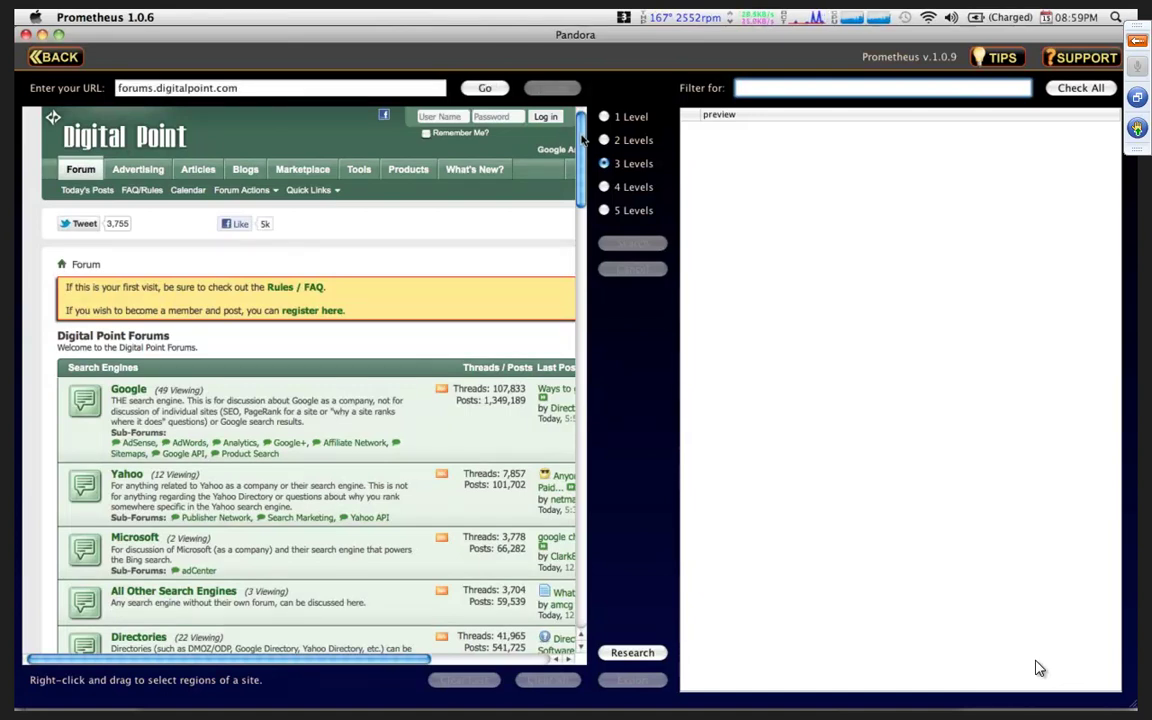
- Mark a region over the Buy, Sell or Trade forum and its sub-forum links in the Business section
{"action": "left_click_drag", "start_coordinate": [582, 135], "coordinate": [580, 226]}
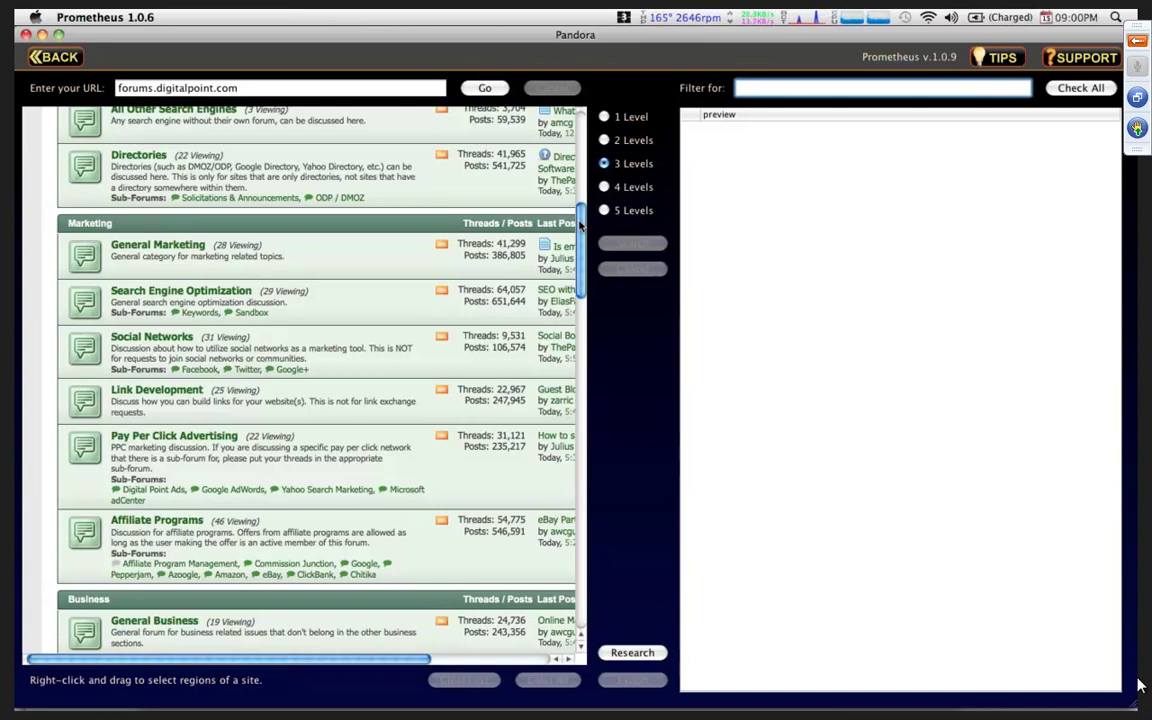
{"action": "scroll", "coordinate": [580, 228], "scroll_direction": "down", "scroll_amount": 1}
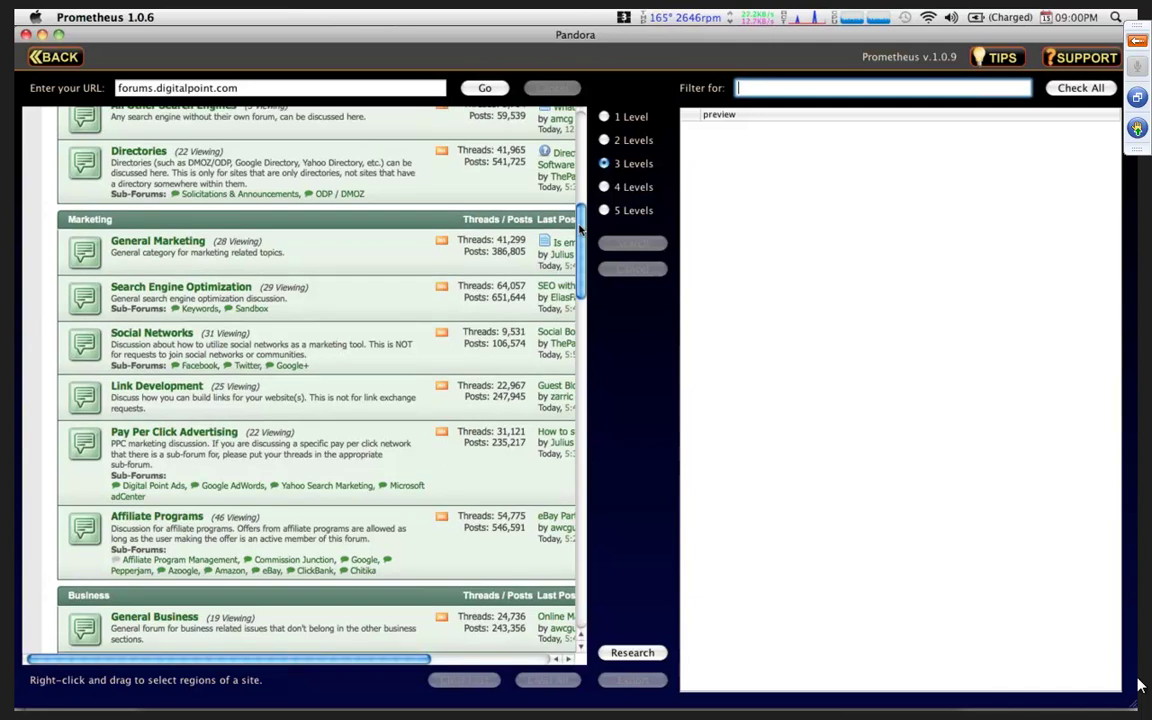
{"action": "scroll", "coordinate": [580, 230], "scroll_direction": "down", "scroll_amount": 2}
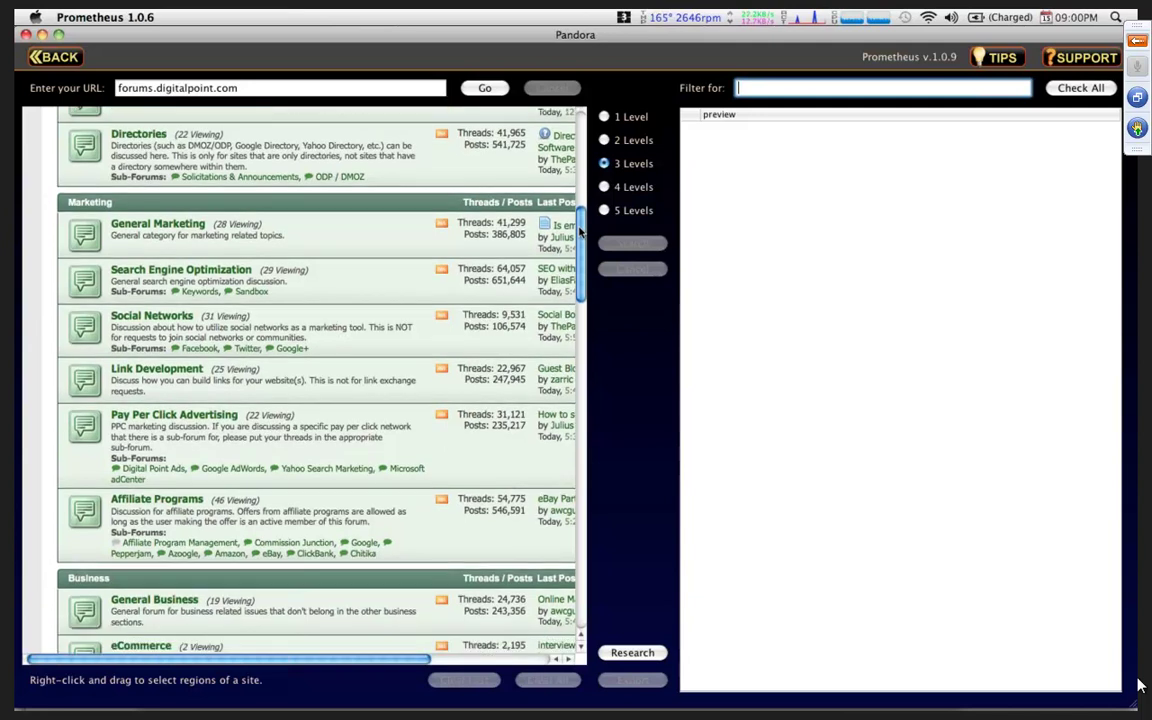
{"action": "scroll", "coordinate": [580, 230], "scroll_direction": "down", "scroll_amount": 5}
{"action": "scroll", "coordinate": [580, 230], "scroll_direction": "down", "scroll_amount": 7}
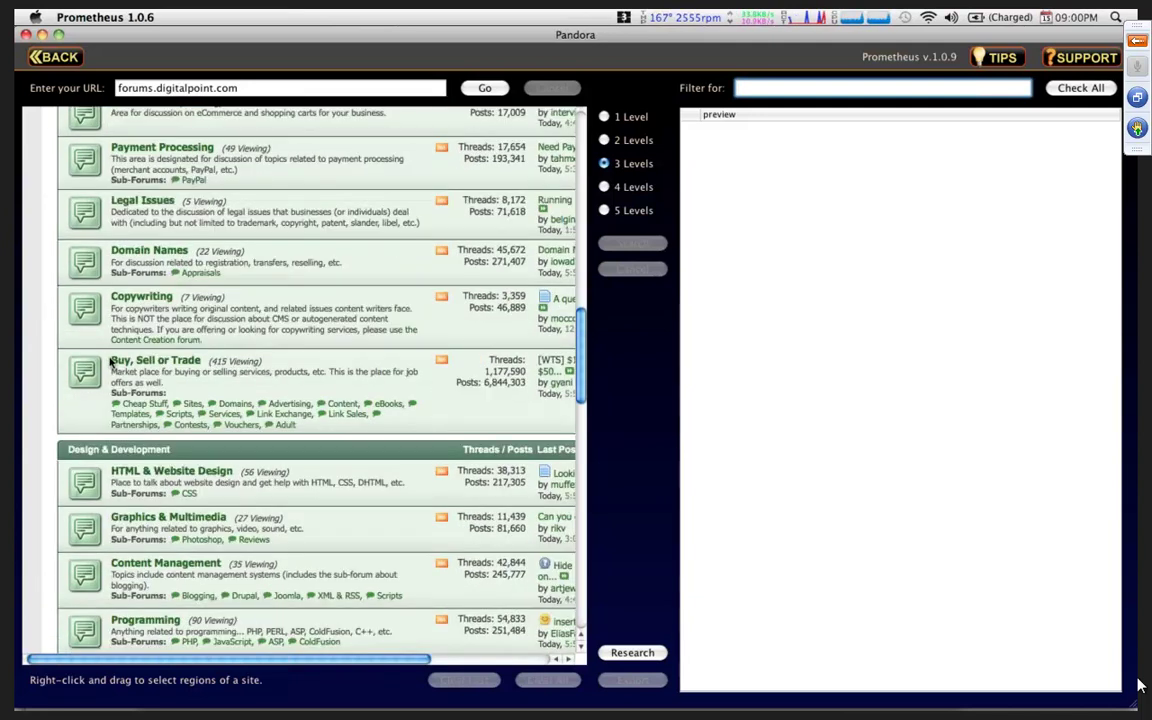
{"action": "mouse_move", "coordinate": [108, 351]}
{"action": "left_mouse_down"}
{"action": "mouse_move", "coordinate": [166, 393]}
{"action": "mouse_move", "coordinate": [429, 437]}
{"action": "left_mouse_up"}
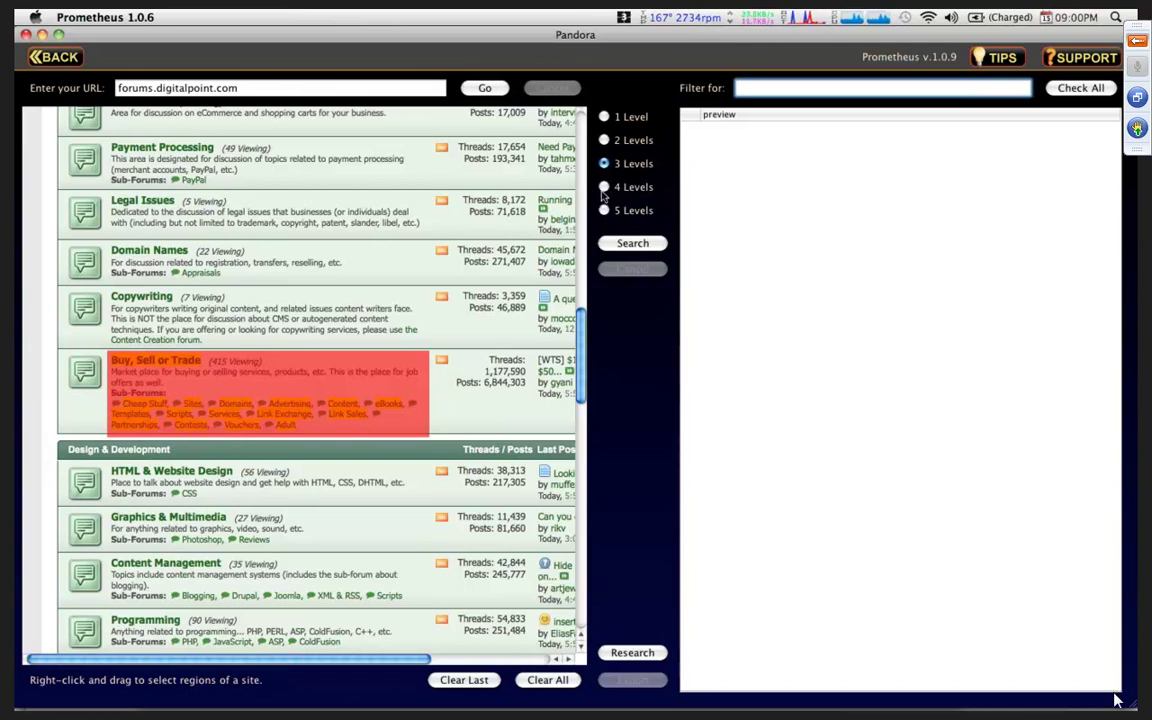
- Search the marked Buy, Sell or Trade region 4 levels deep for contact e-mails, stopping the search once results are listed
{"action": "left_click", "coordinate": [604, 187]}
{"action": "left_click", "coordinate": [625, 245]}
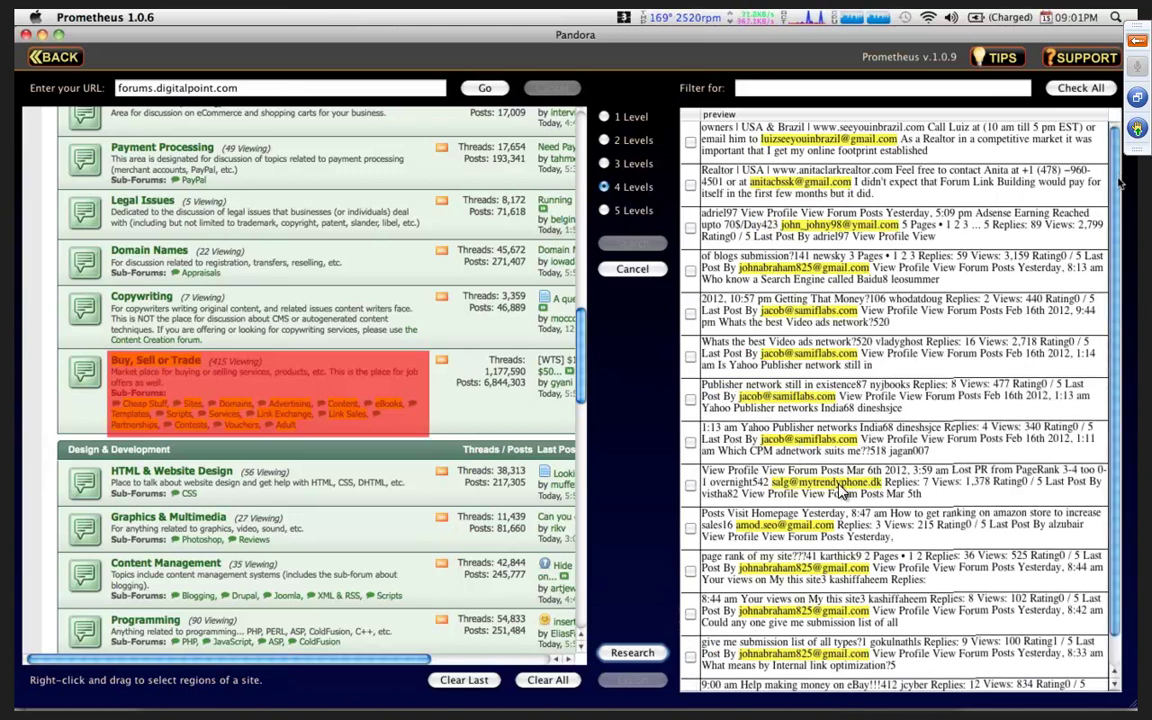
{"action": "left_click", "coordinate": [617, 274]}
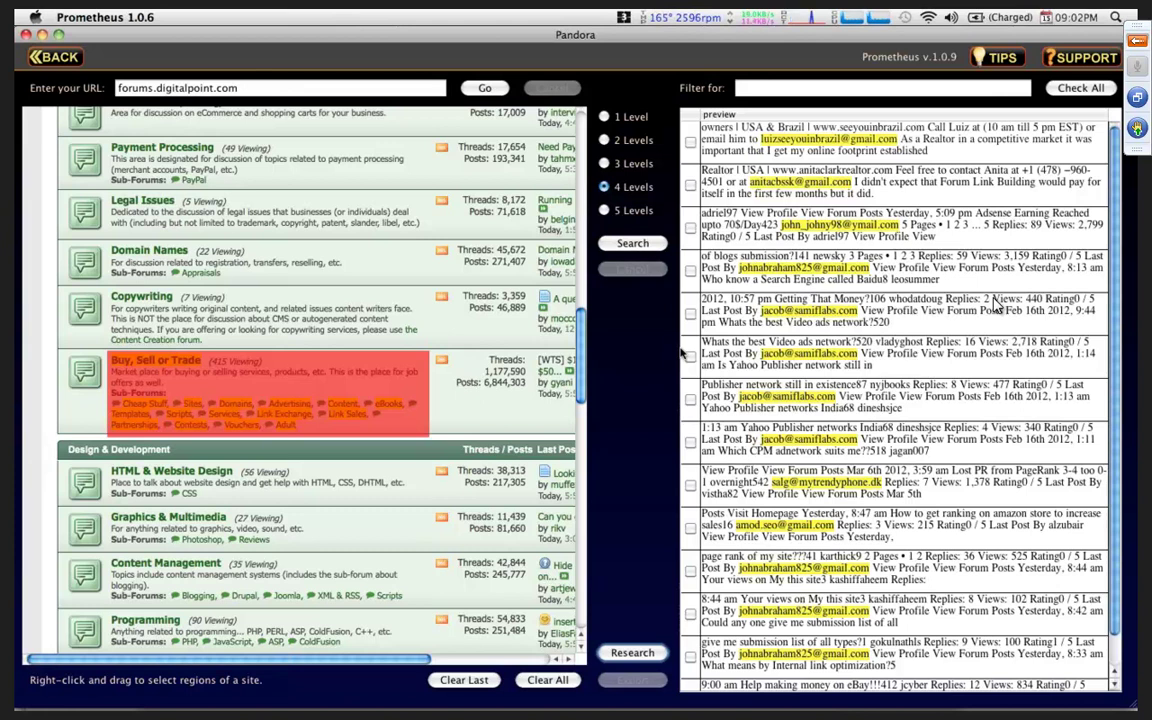
- Clear the marked forum region and its results, and leave the Pandora tool
{"action": "left_click", "coordinate": [550, 680]}
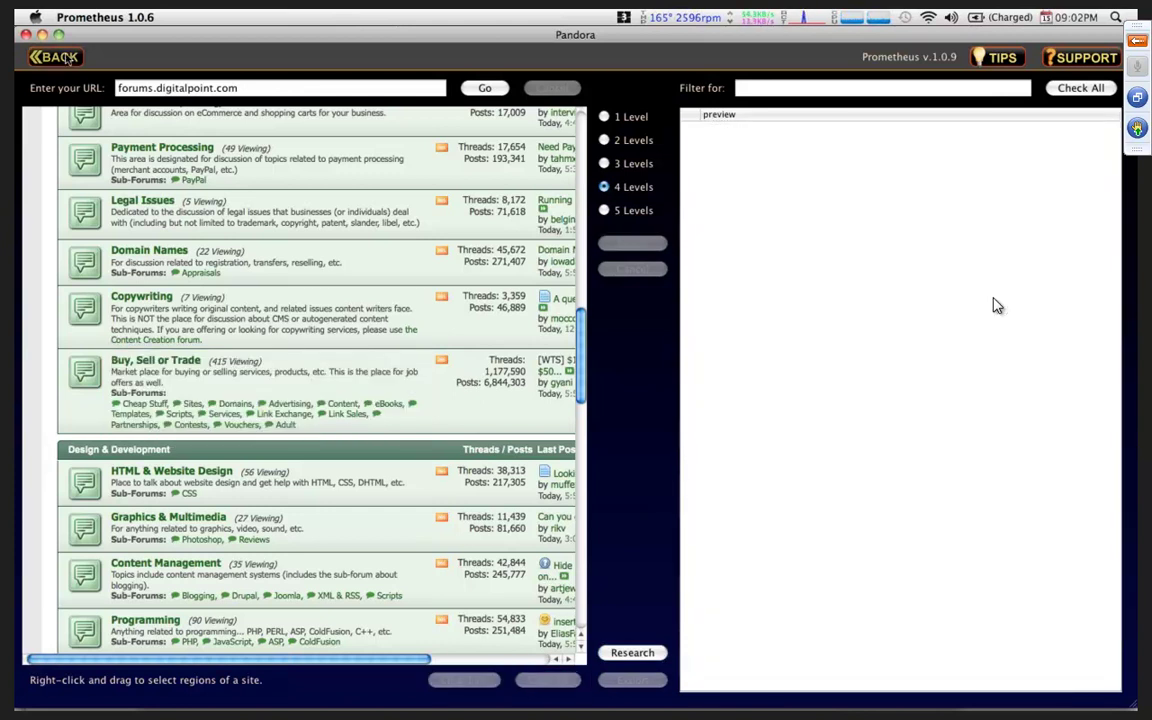
{"action": "left_click", "coordinate": [57, 57]}
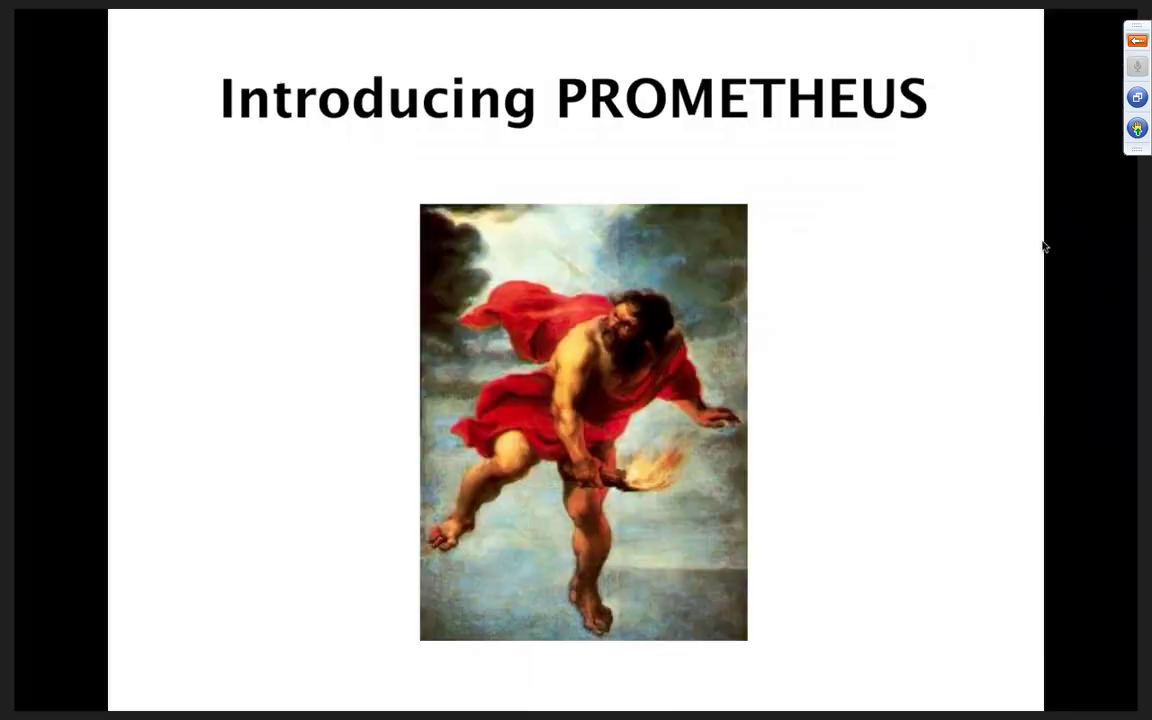
- Expand the GoToWebinar control panel to show the audio and questions sections
{"action": "left_click", "coordinate": [1137, 40]}
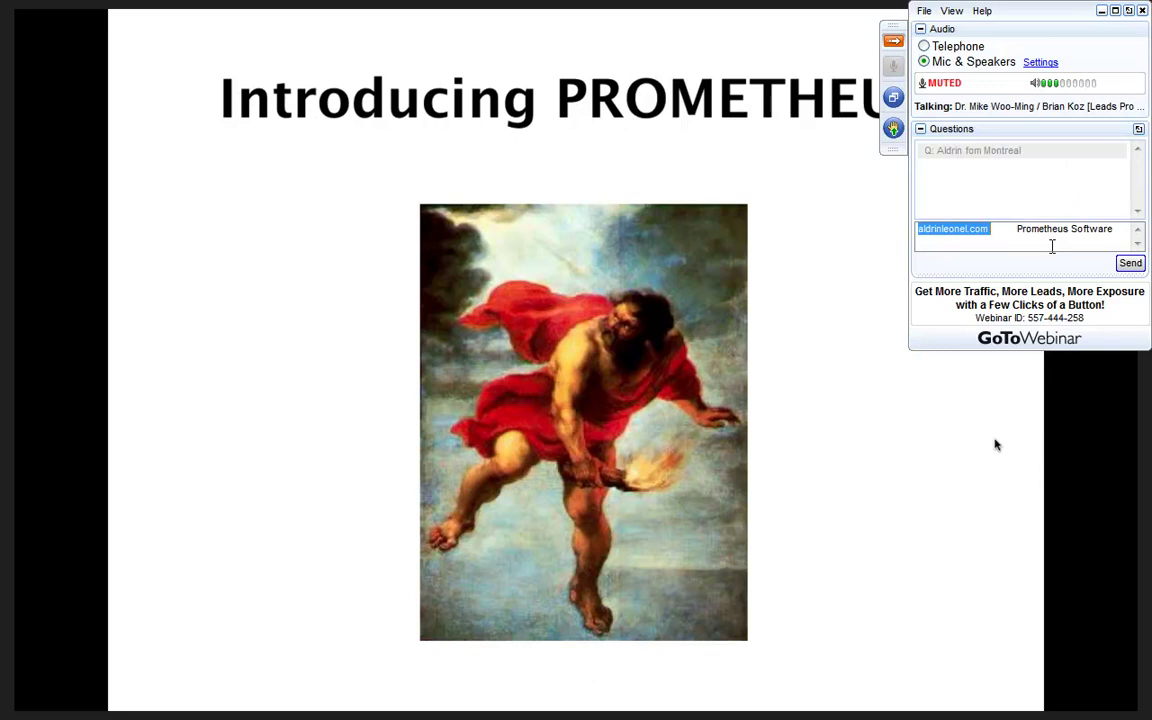